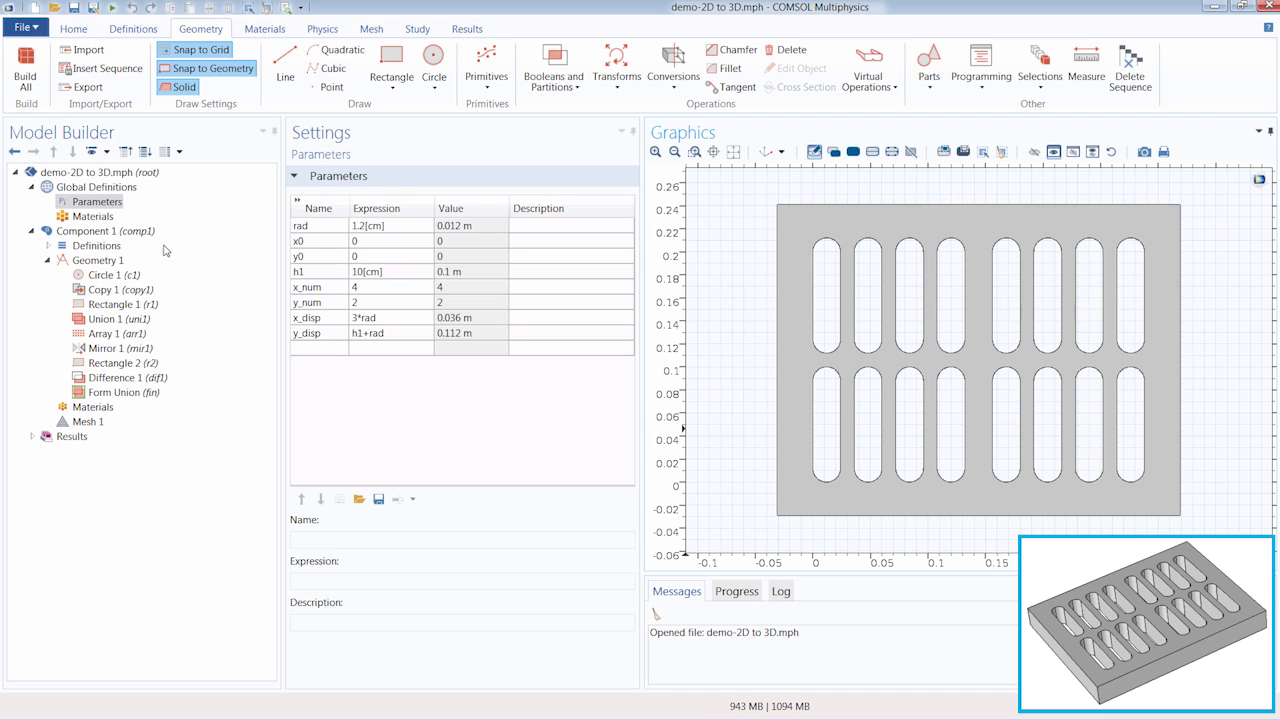
Collapse Component 1 in the model tree and add a new 3D component to the model.
left_click(32, 231)
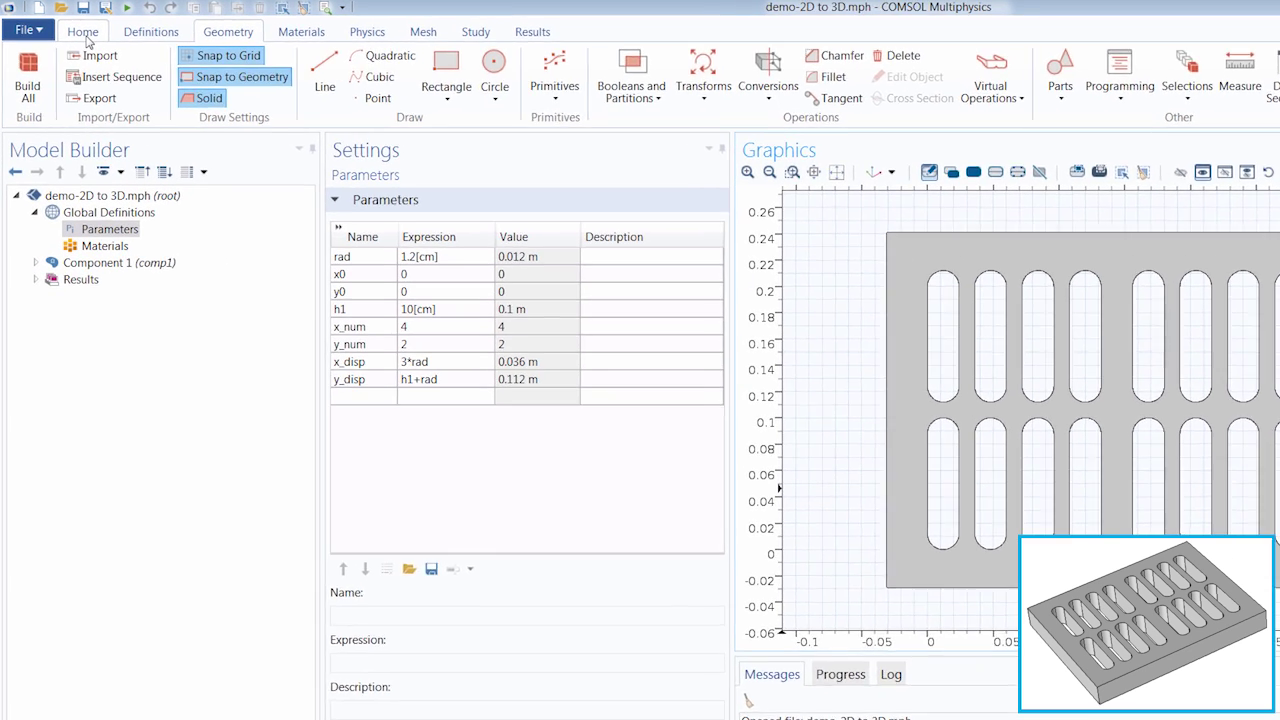
left_click(74, 30)
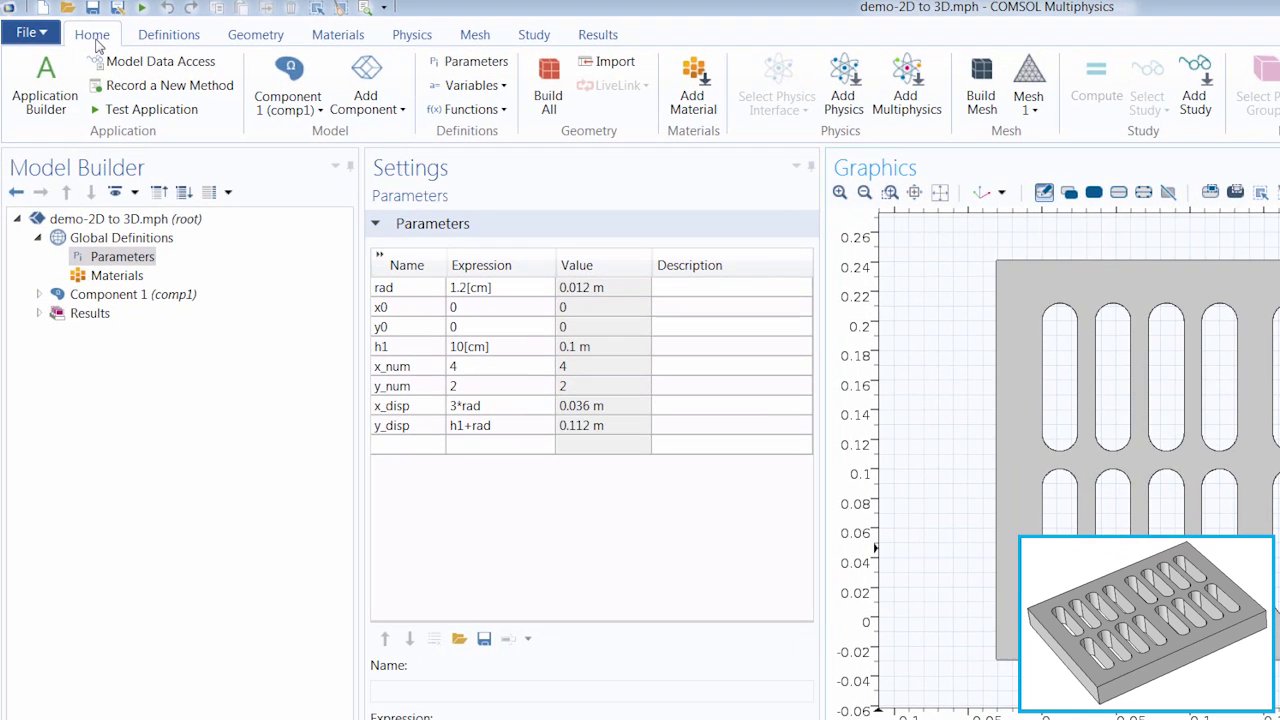
left_click(366, 102)
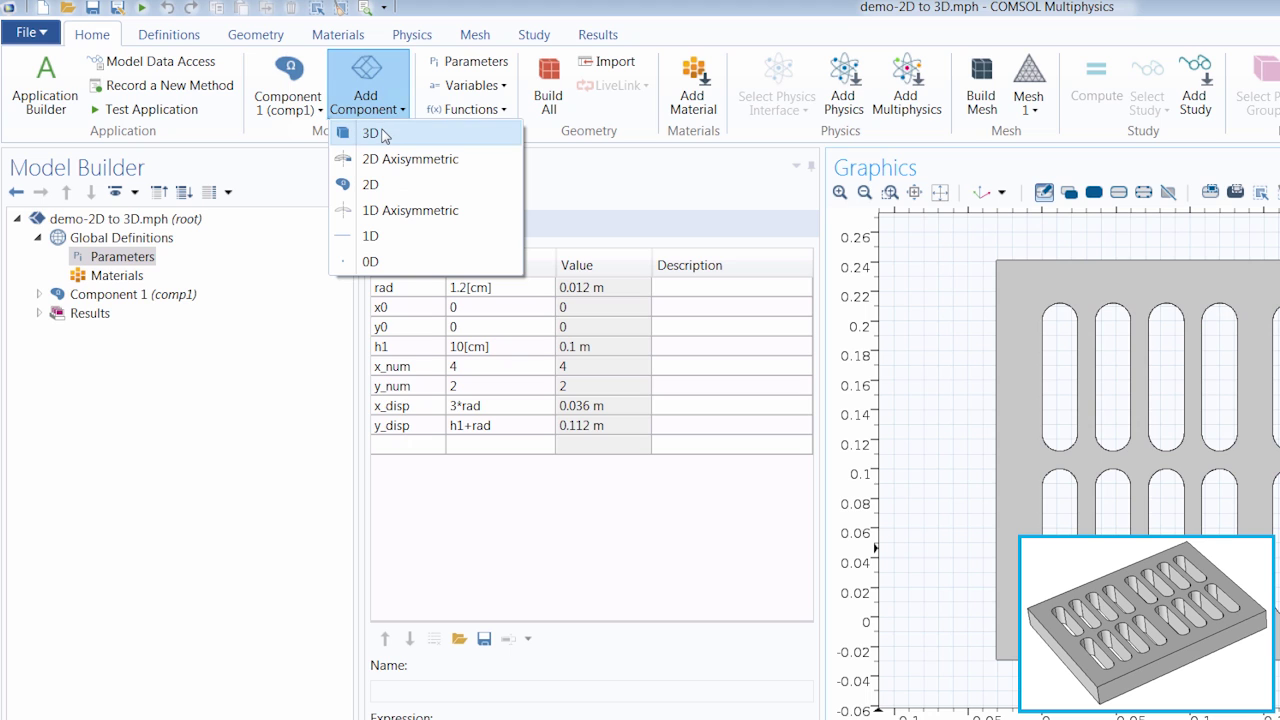
left_click(370, 133)
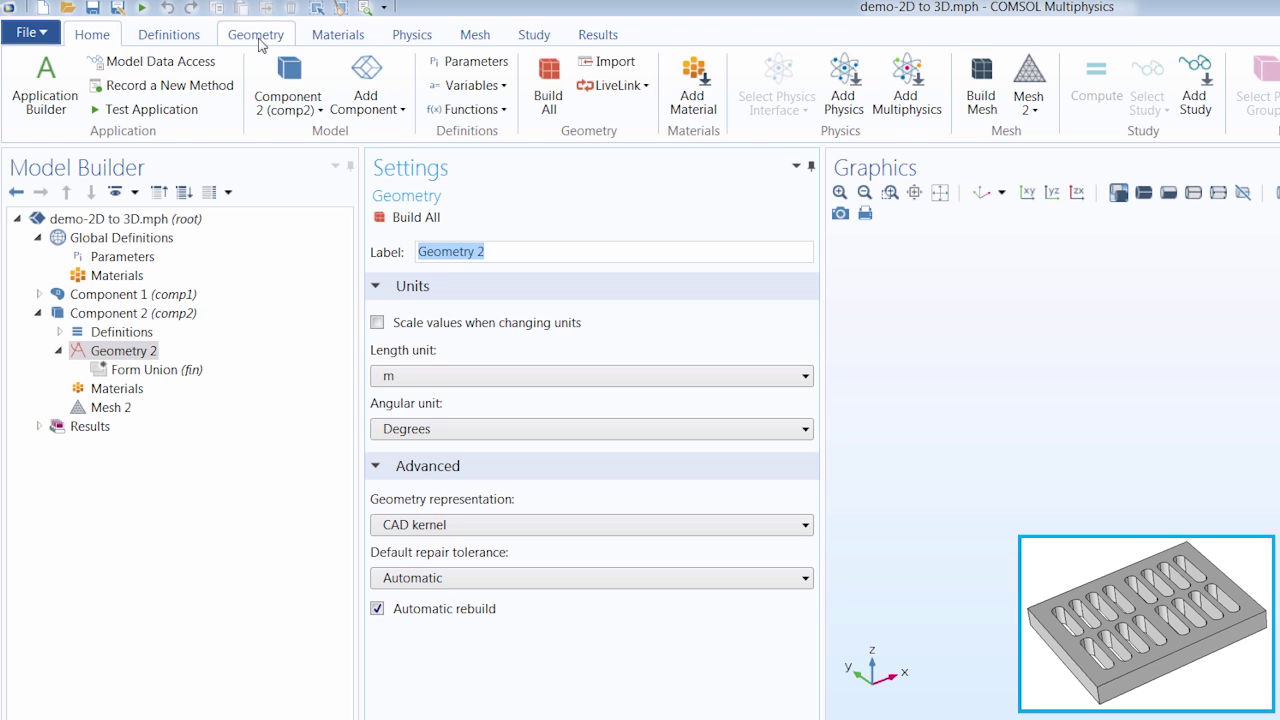
Add a work plane to the 3D component's geometry and open its plane definition settings.
left_click(258, 40)
left_click(519, 100)
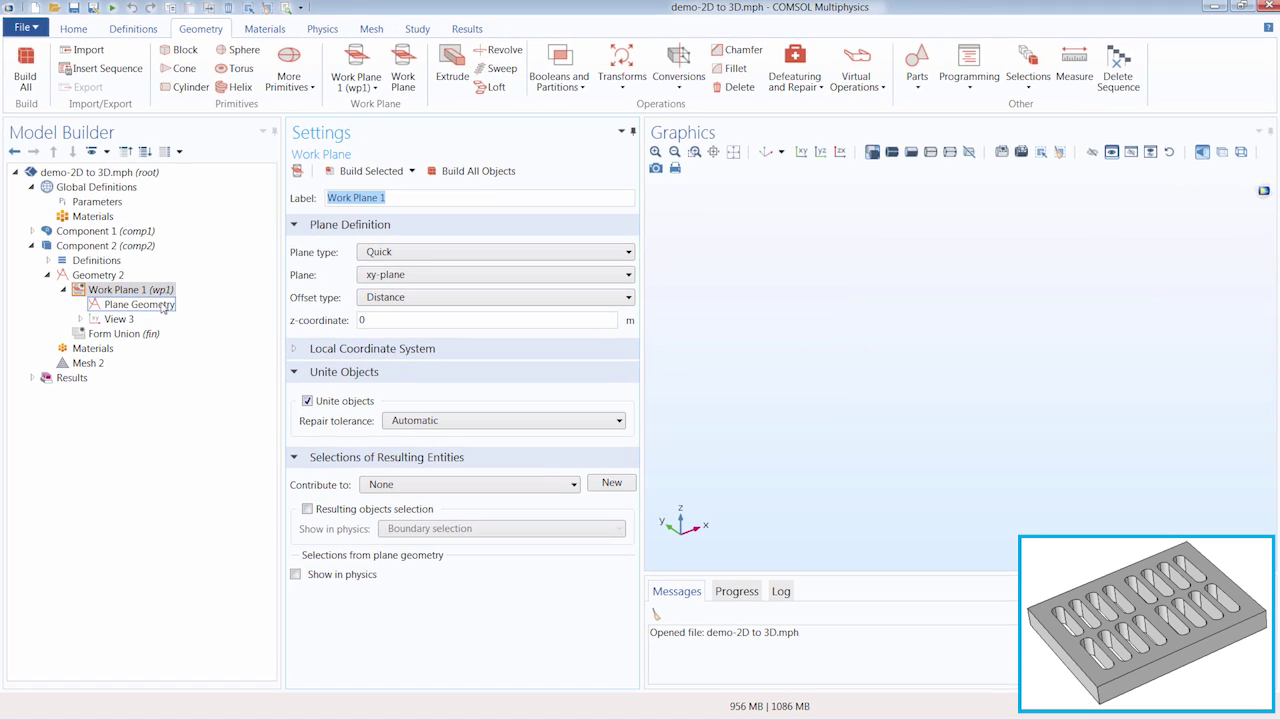
left_click(165, 305)
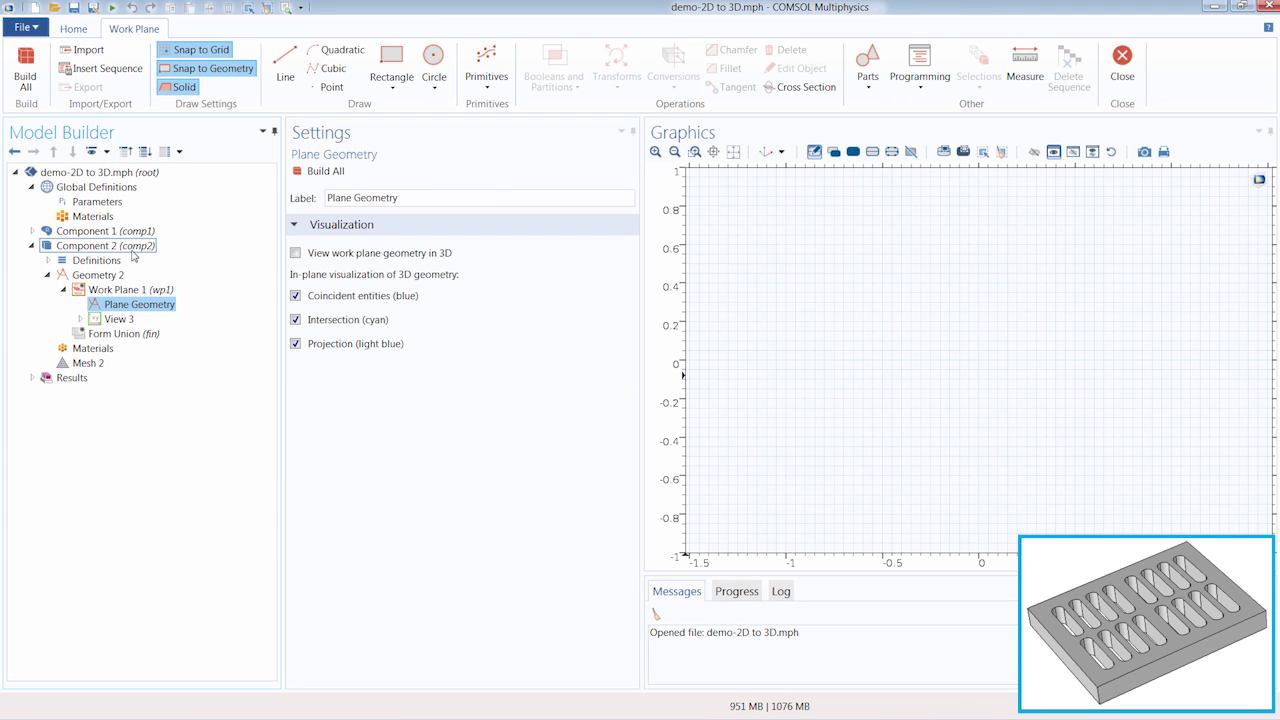
left_click(150, 291)
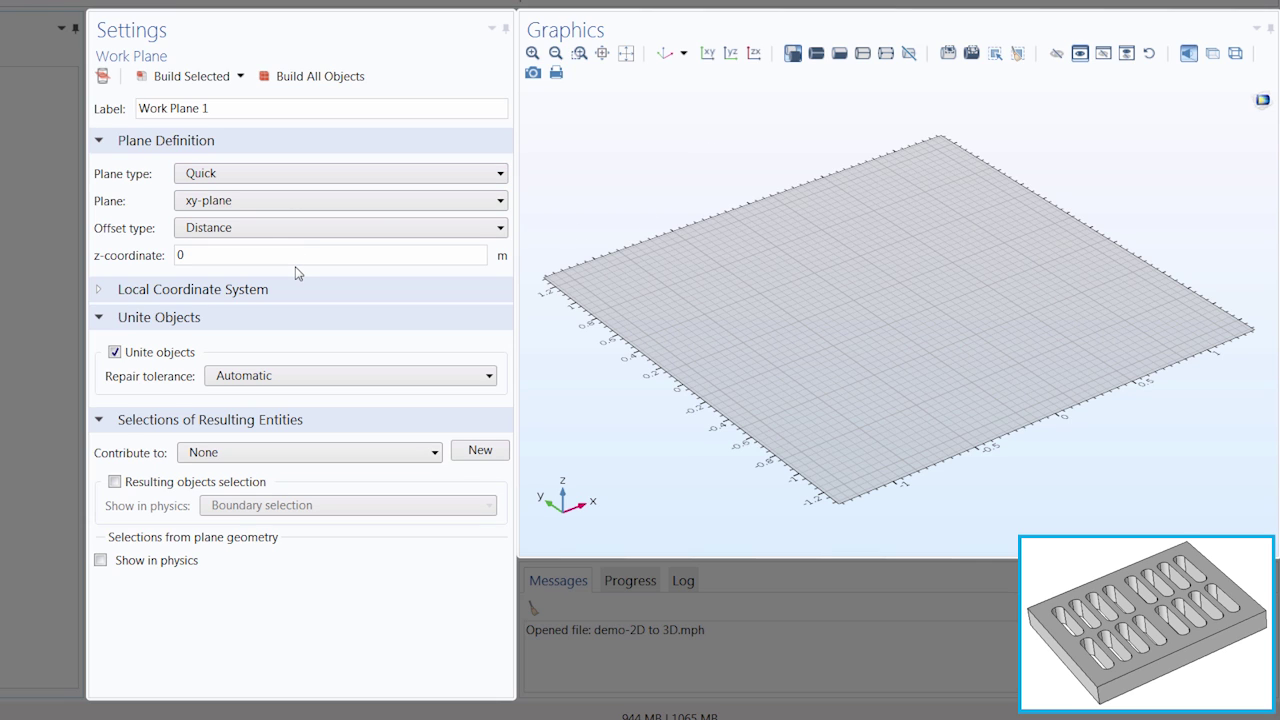
Define Work Plane 1 with the Quick plane type on the xy-plane.
left_click(292, 180)
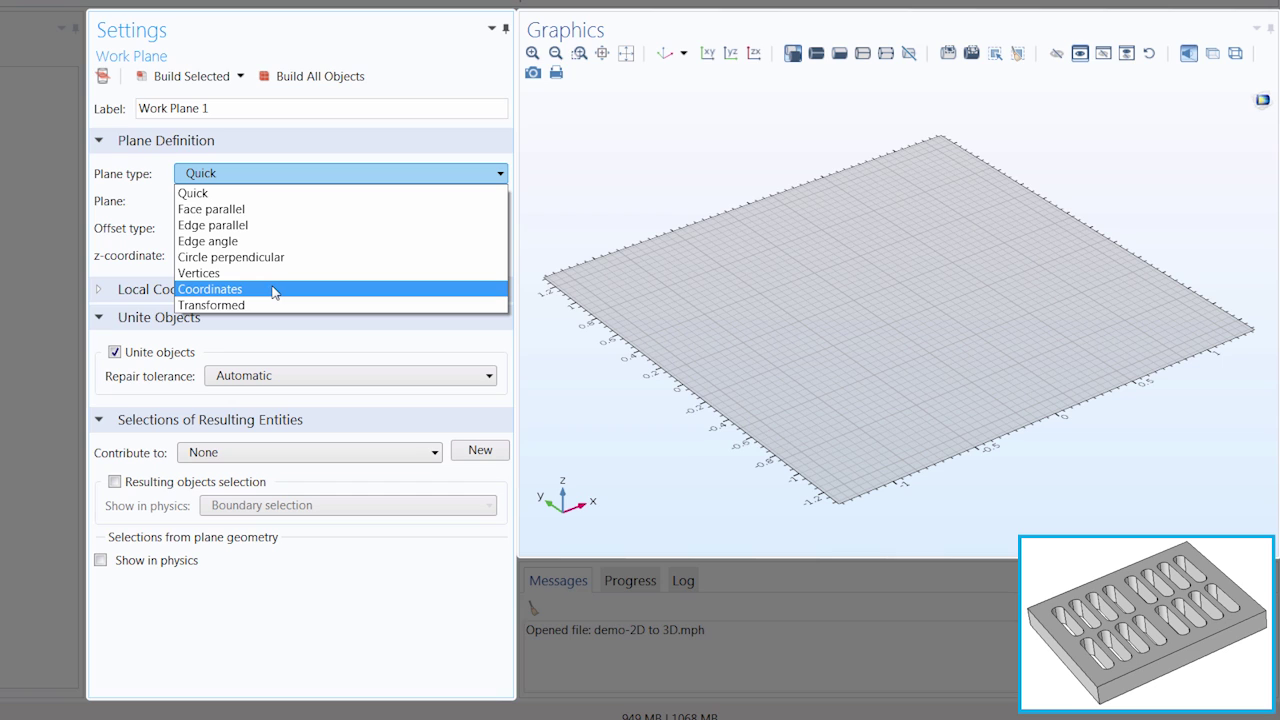
left_click(226, 195)
left_click(228, 200)
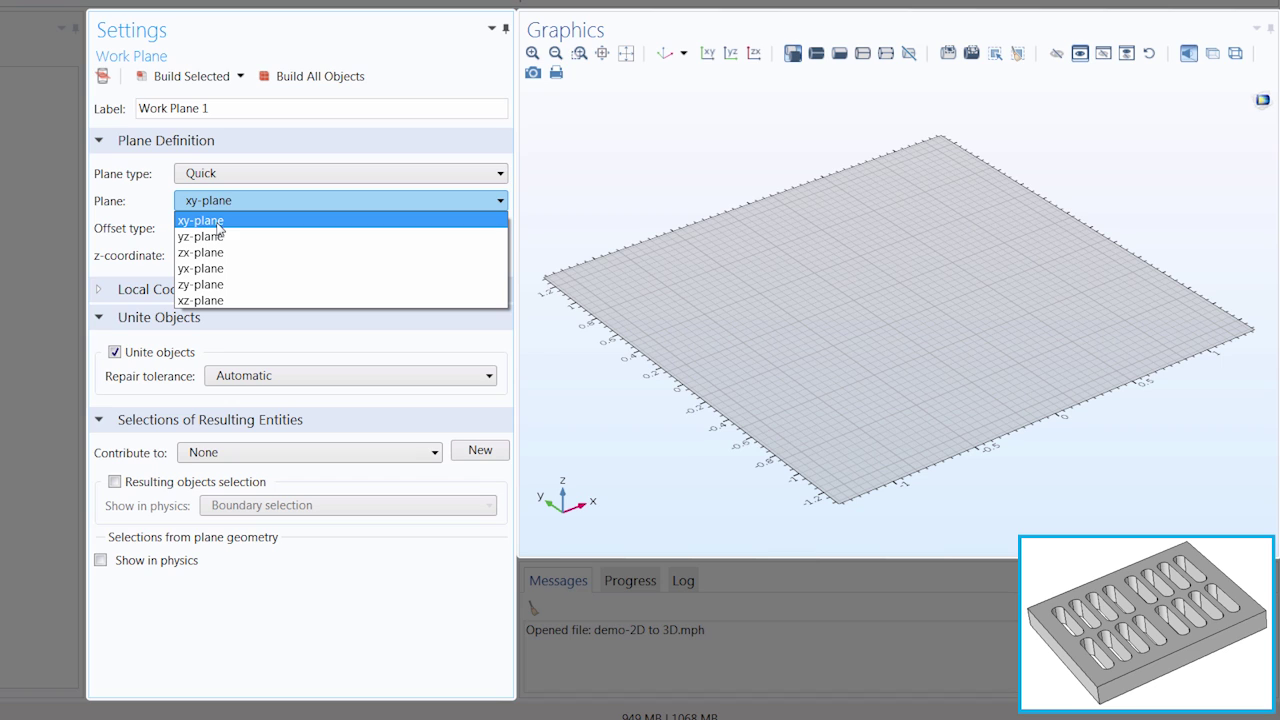
left_click(218, 222)
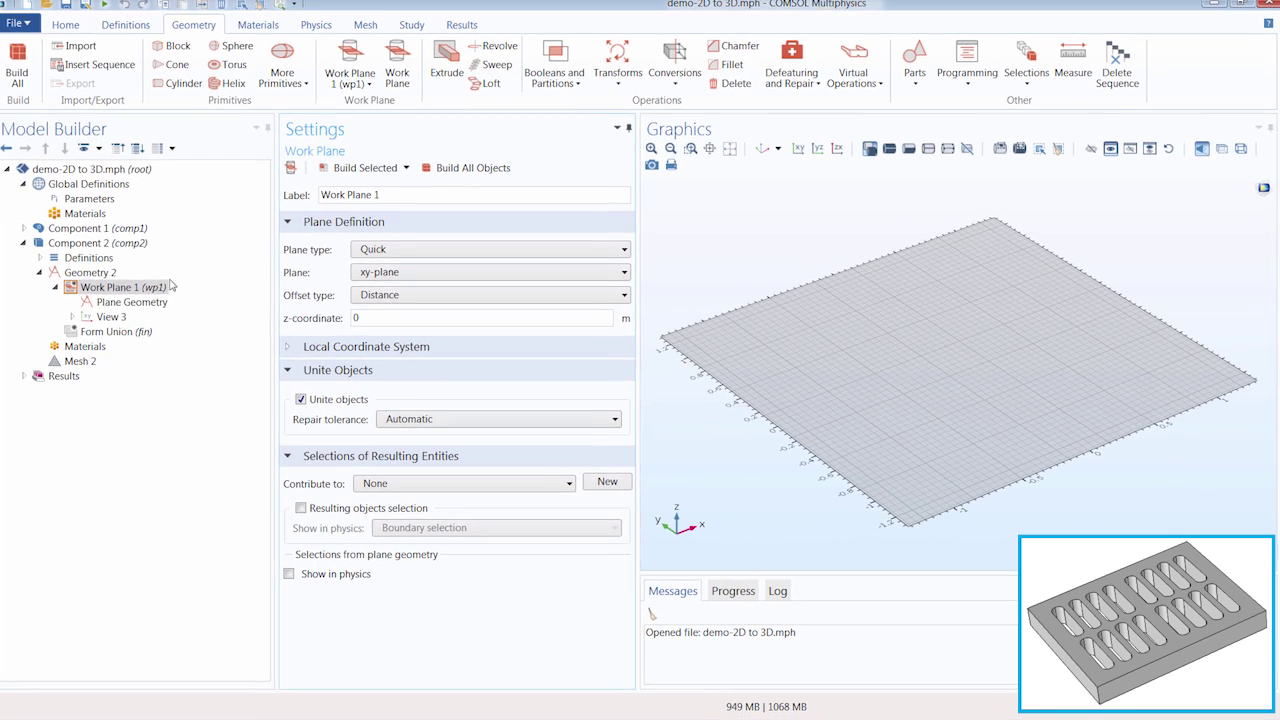
Import Geometry 1 into the work plane's Plane Geometry, using Geometry sequence as the import source.
left_click(139, 304)
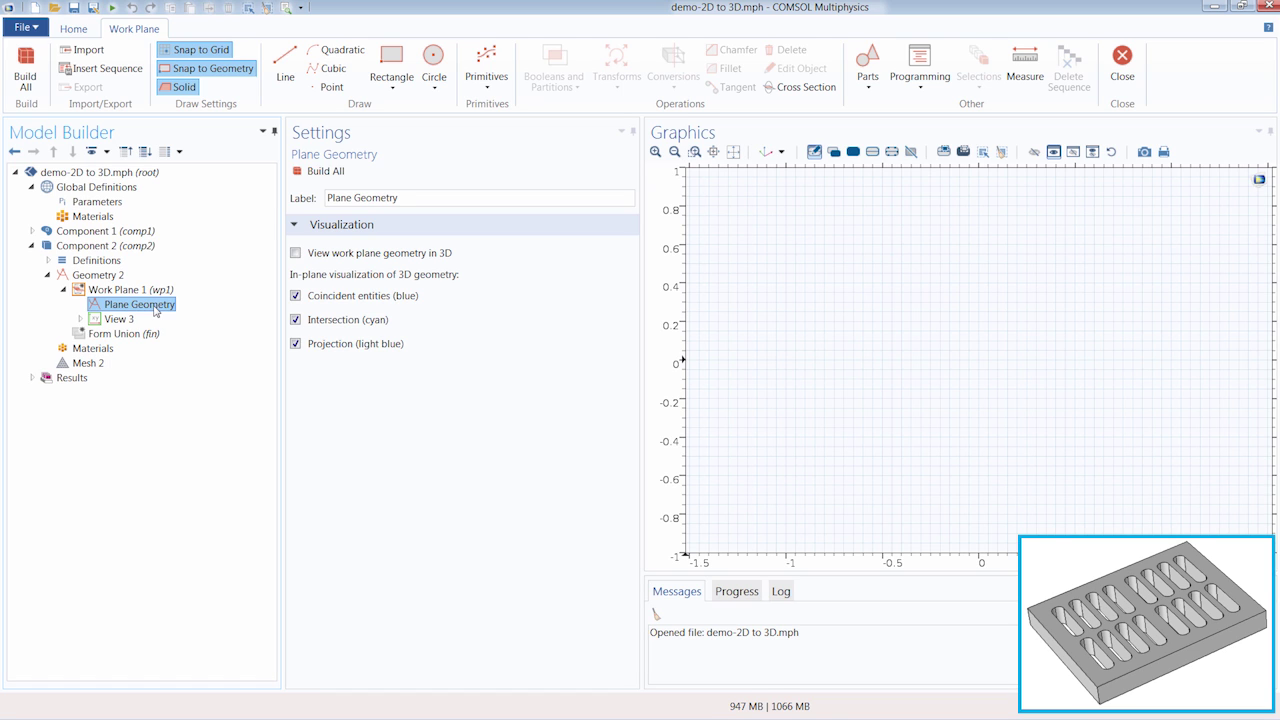
left_click(100, 231)
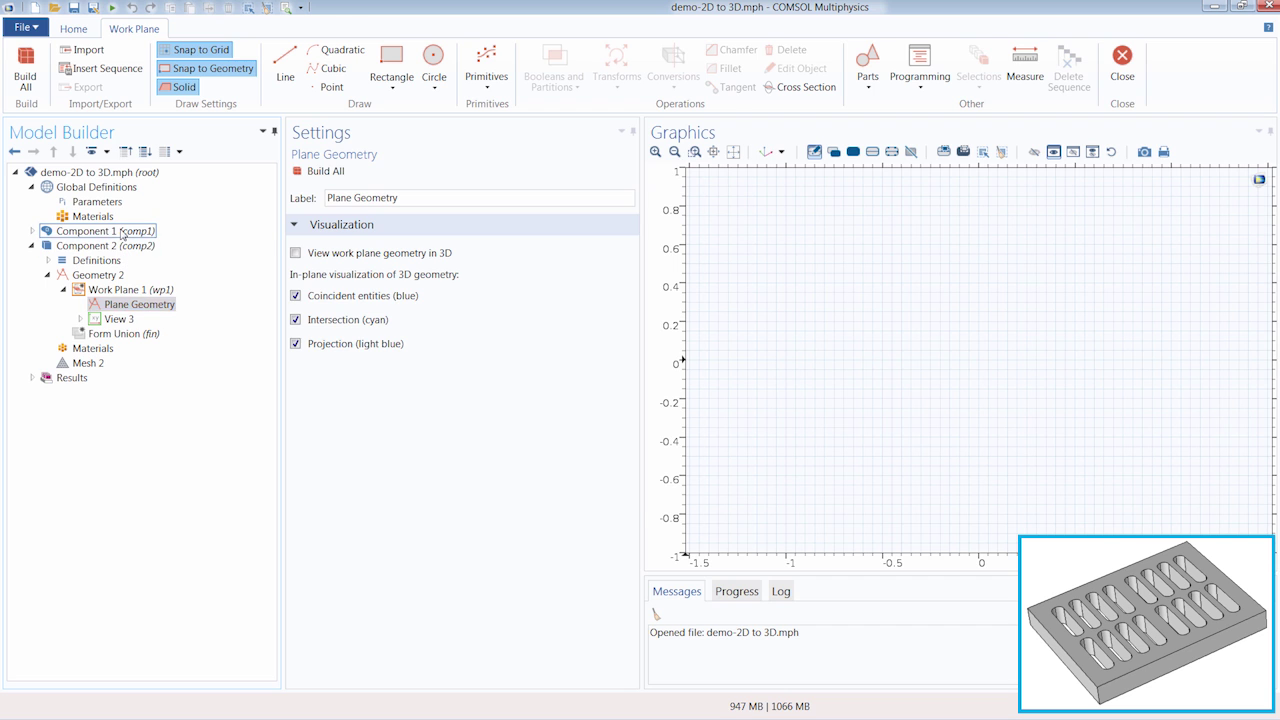
left_click(144, 305)
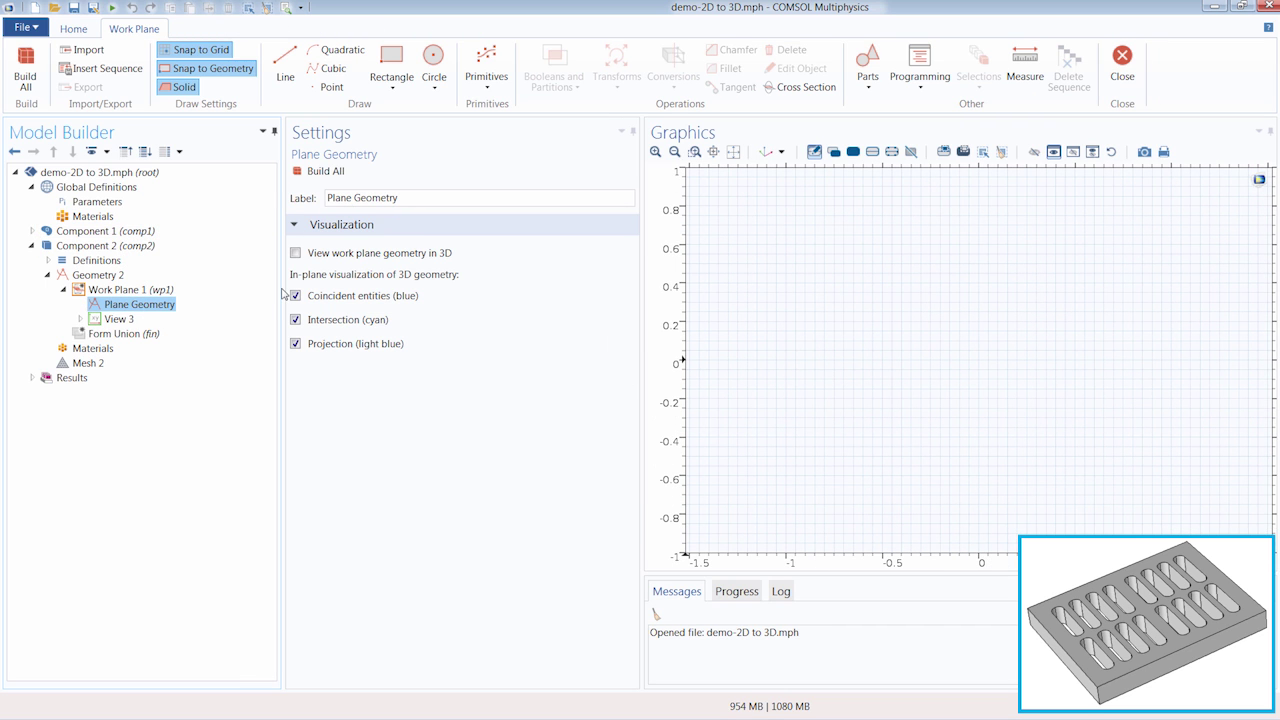
left_click(87, 52)
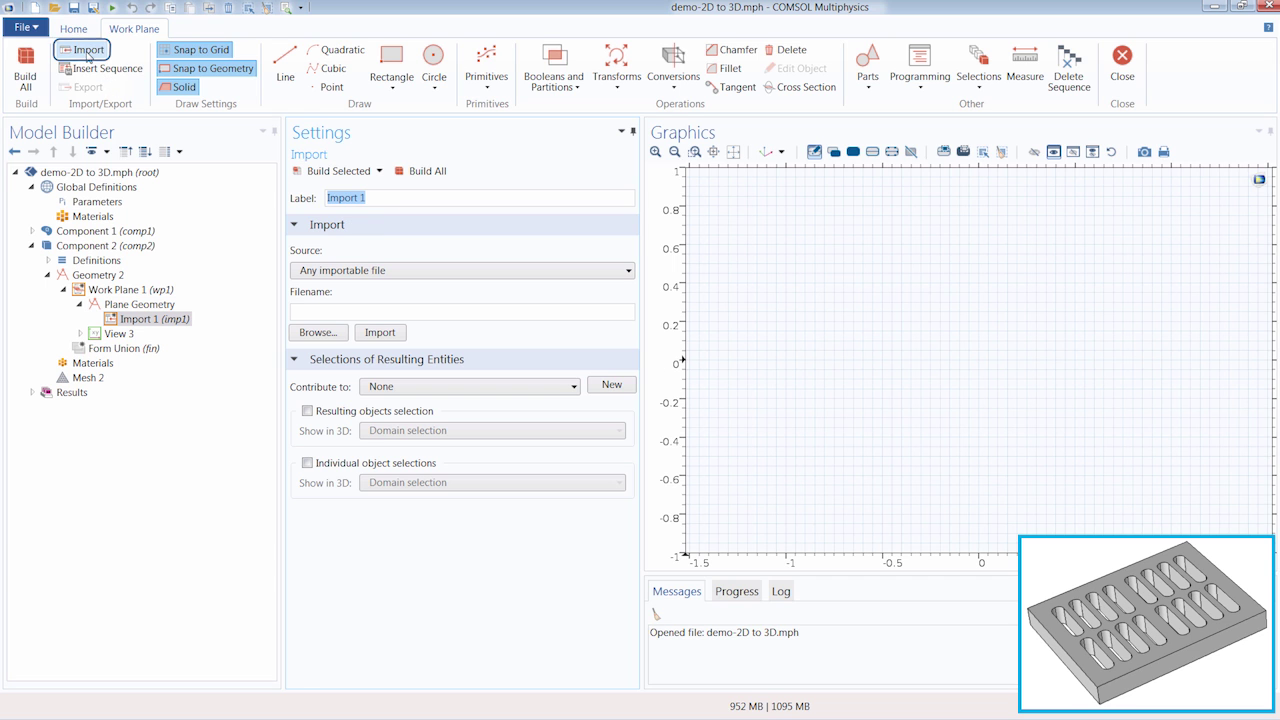
left_click(326, 271)
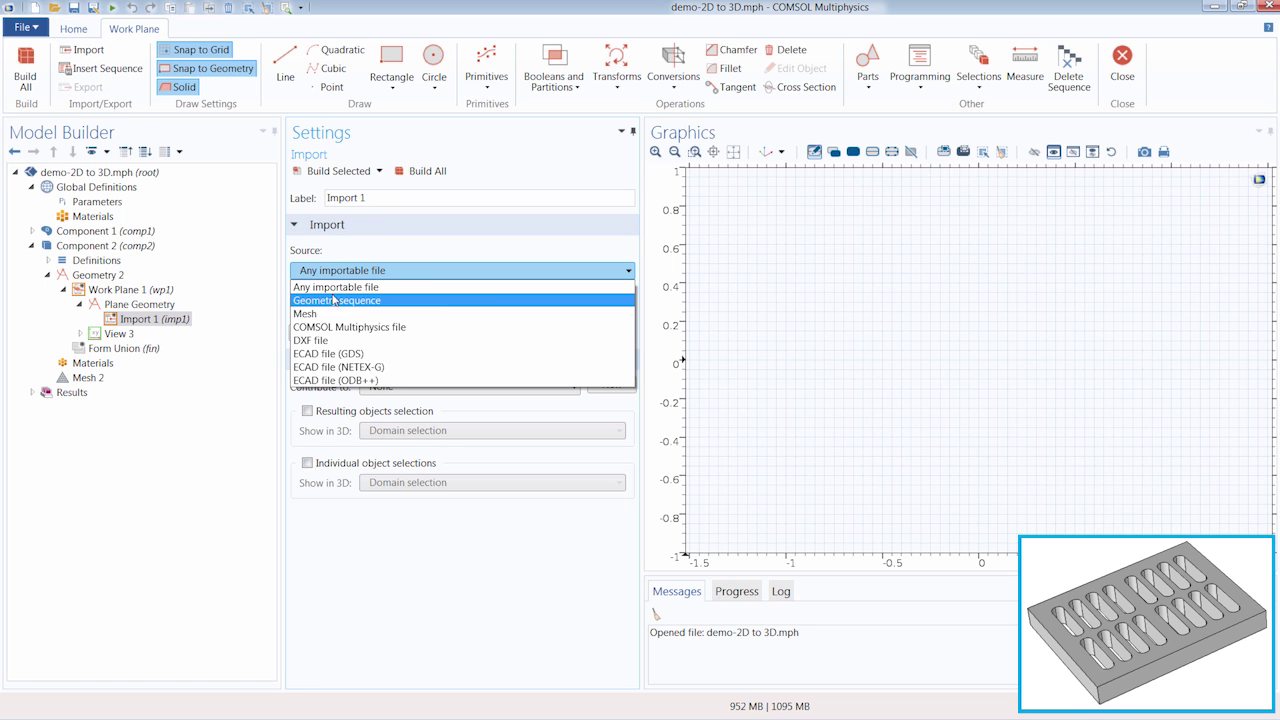
left_click(334, 300)
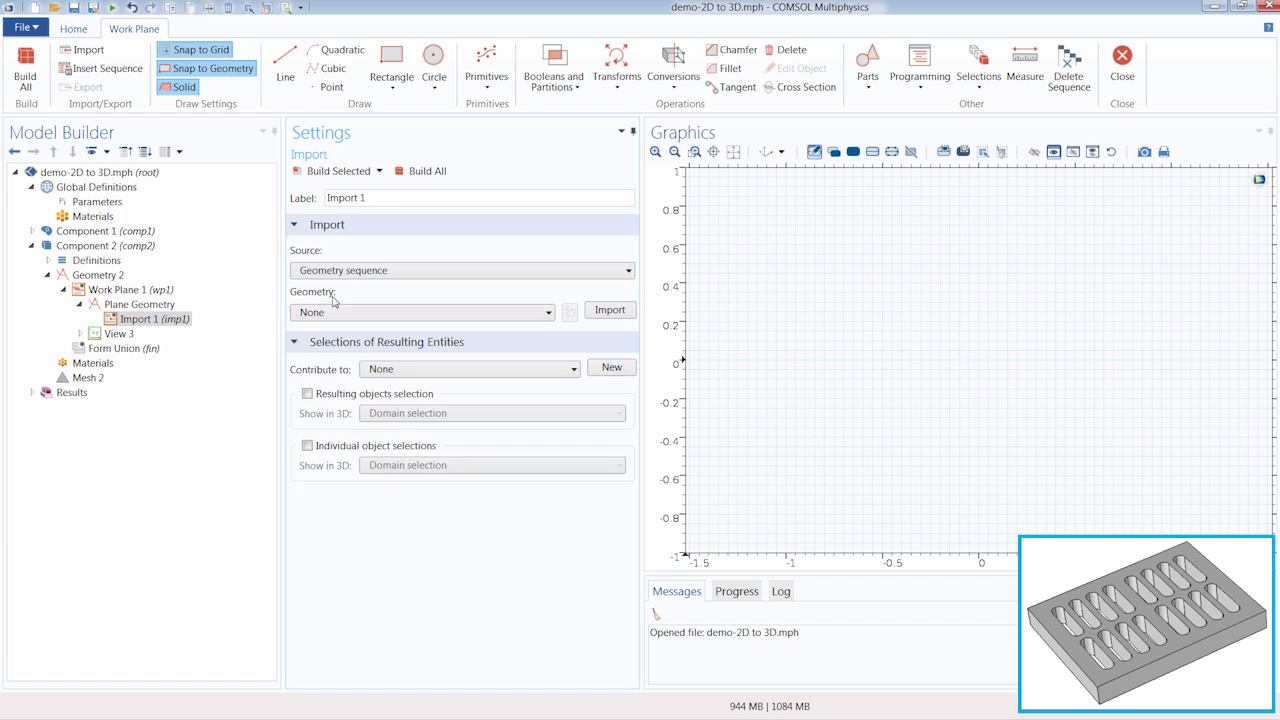
left_click(337, 312)
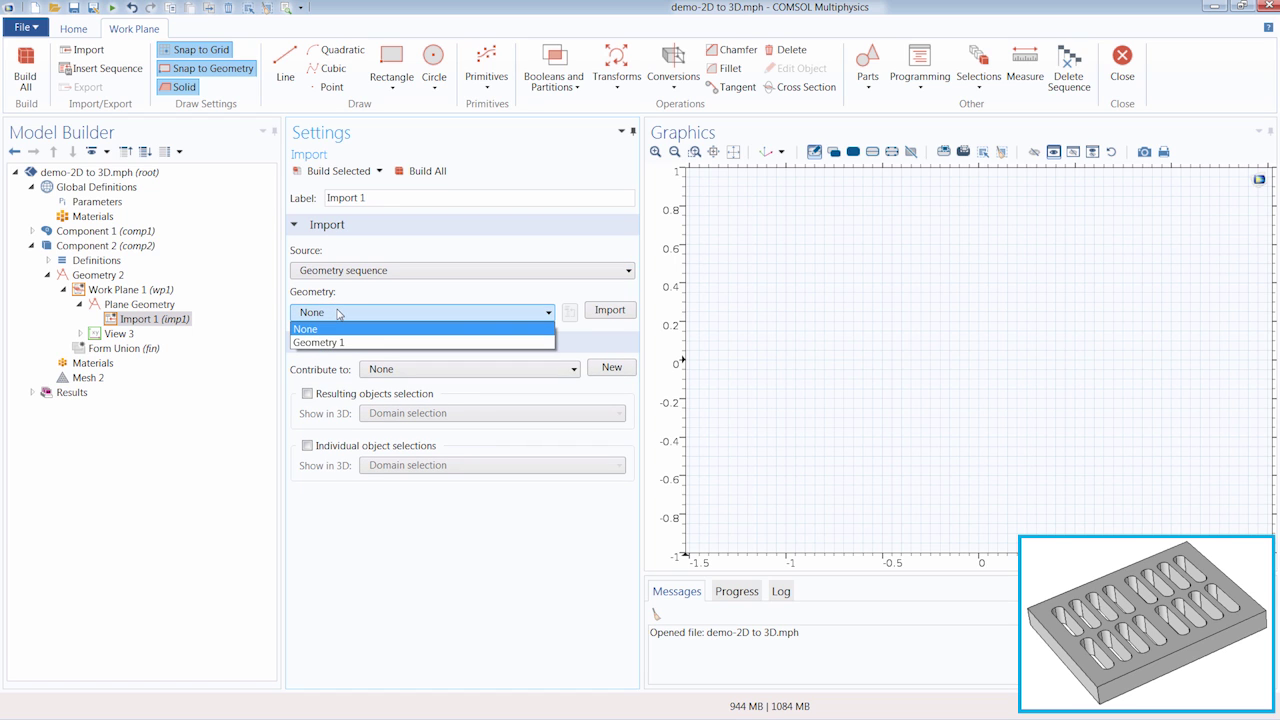
left_click(339, 342)
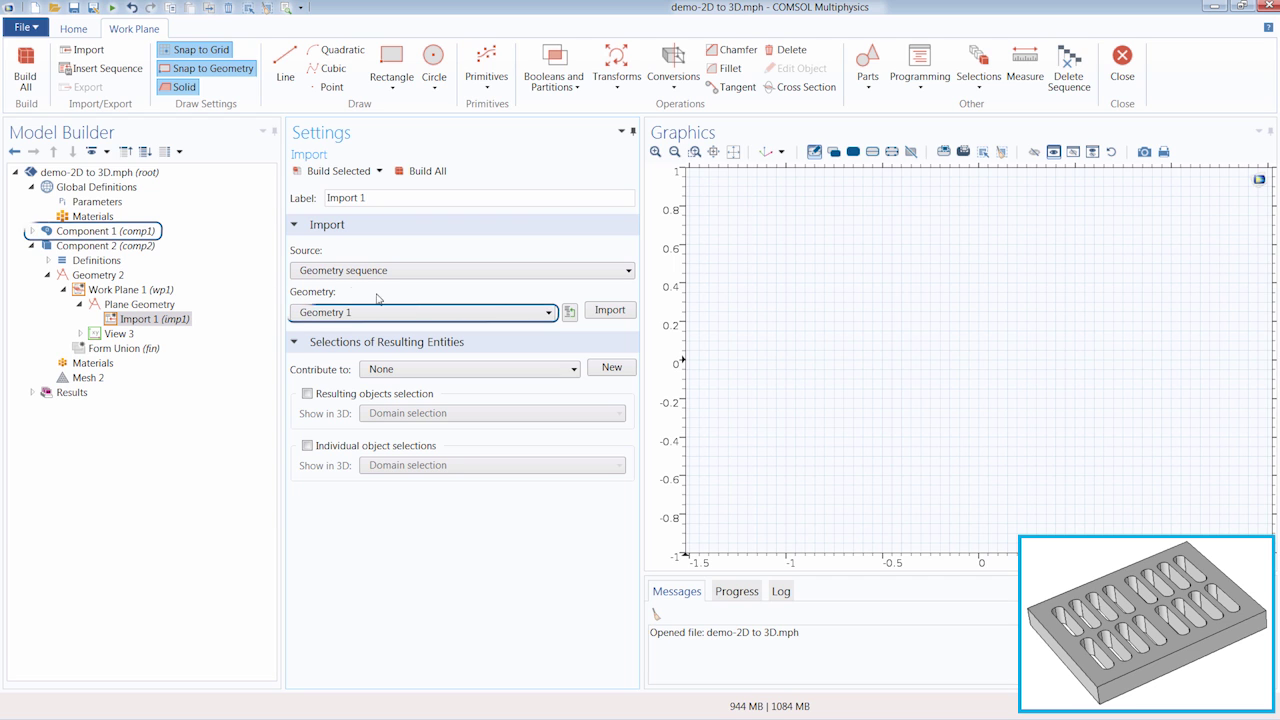
left_click(610, 311)
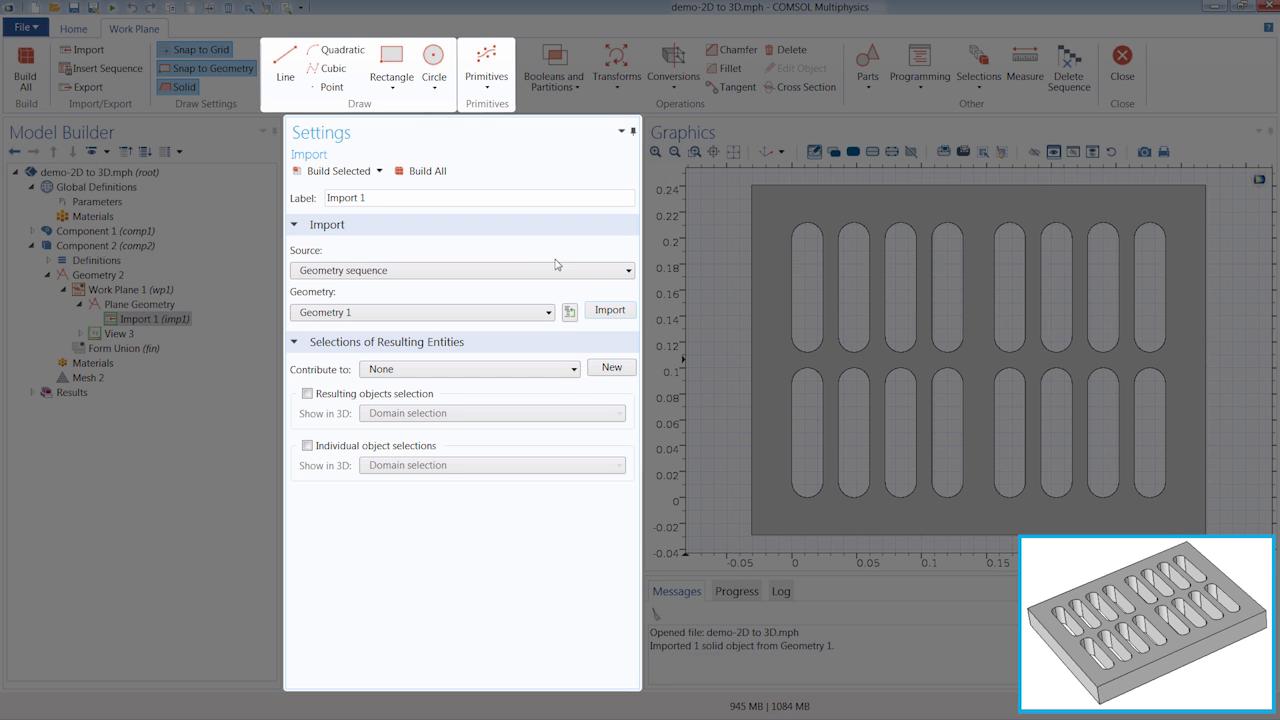
left_click(544, 271)
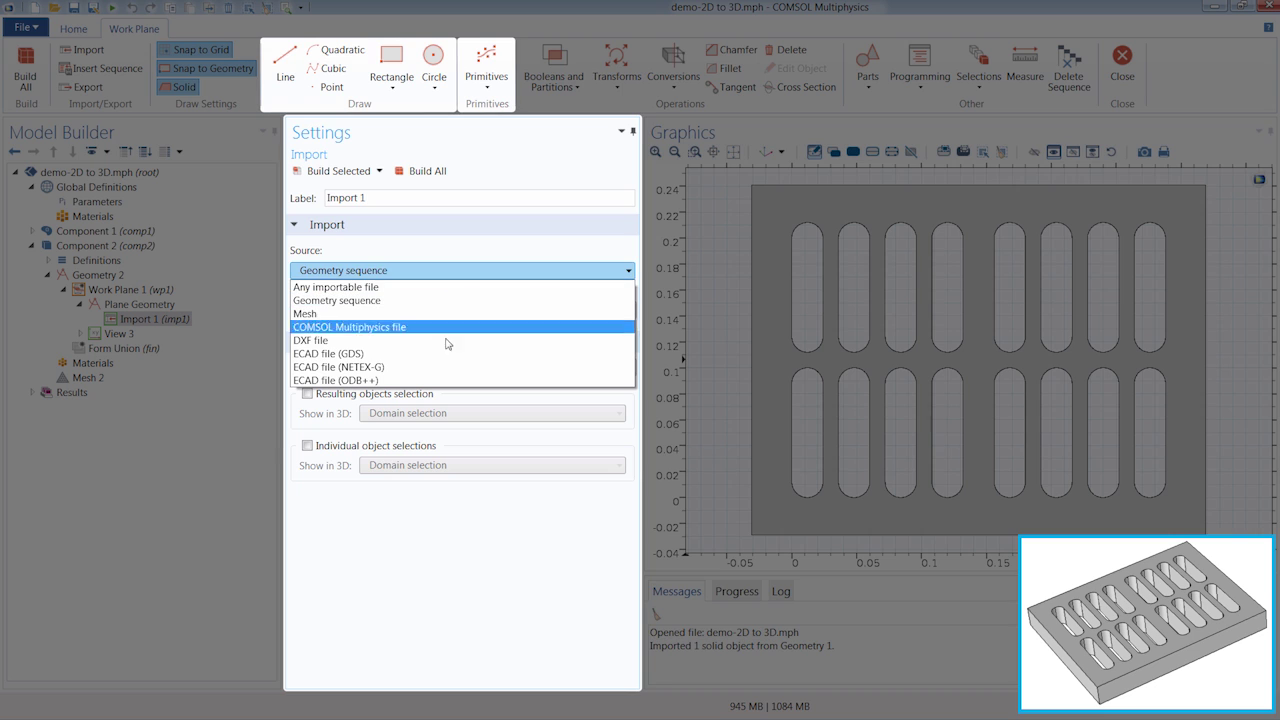
left_click(265, 352)
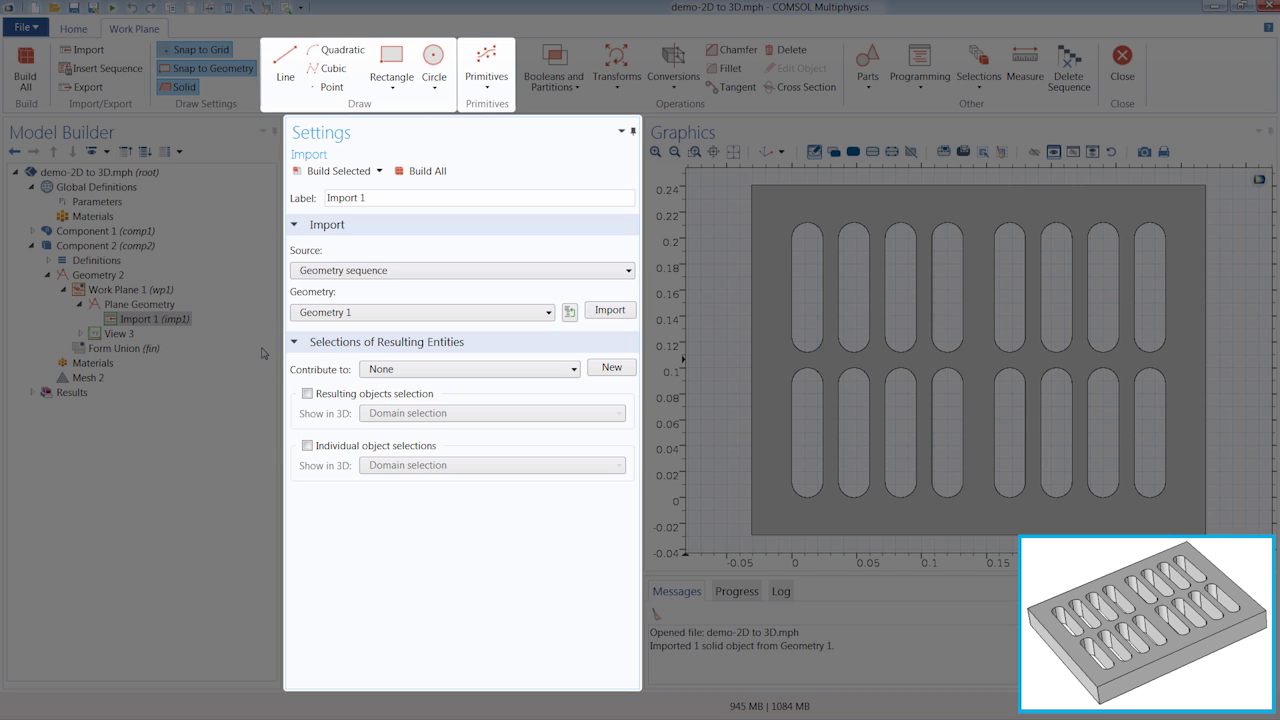
left_click(487, 88)
left_click(438, 122)
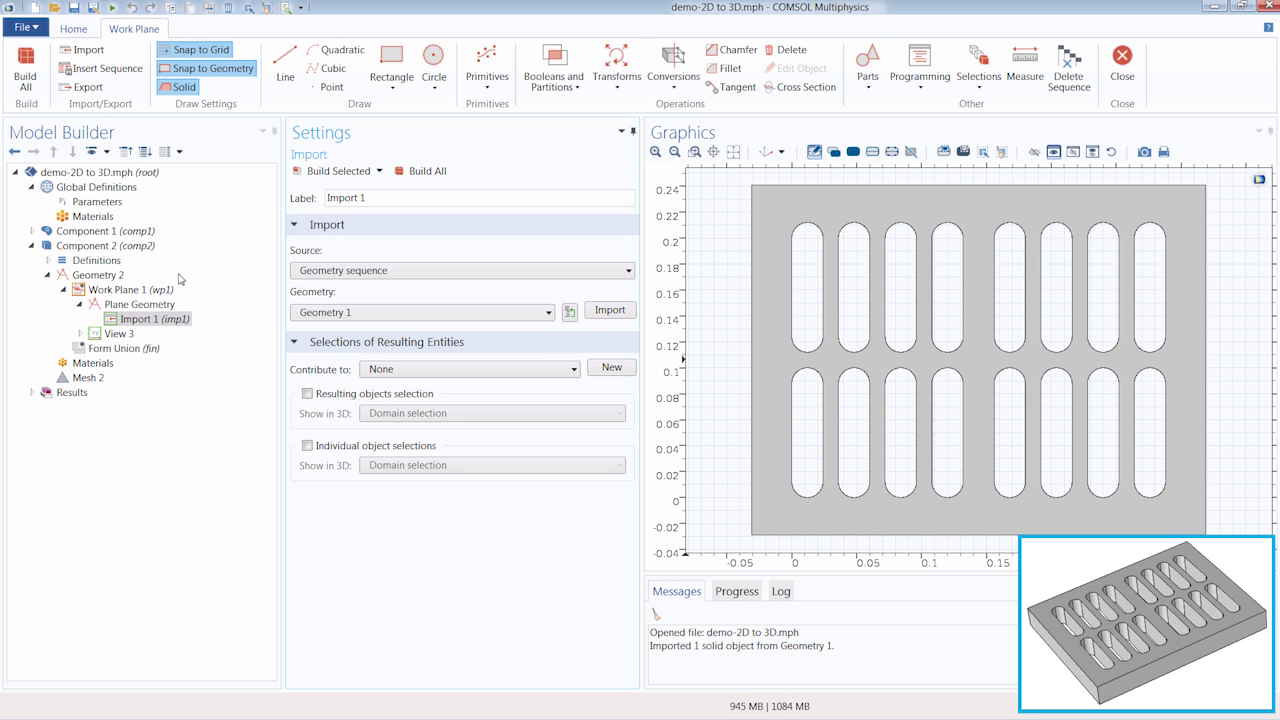
Enable viewing the work plane geometry in 3D and build all objects from Work Plane 1.
left_click(154, 305)
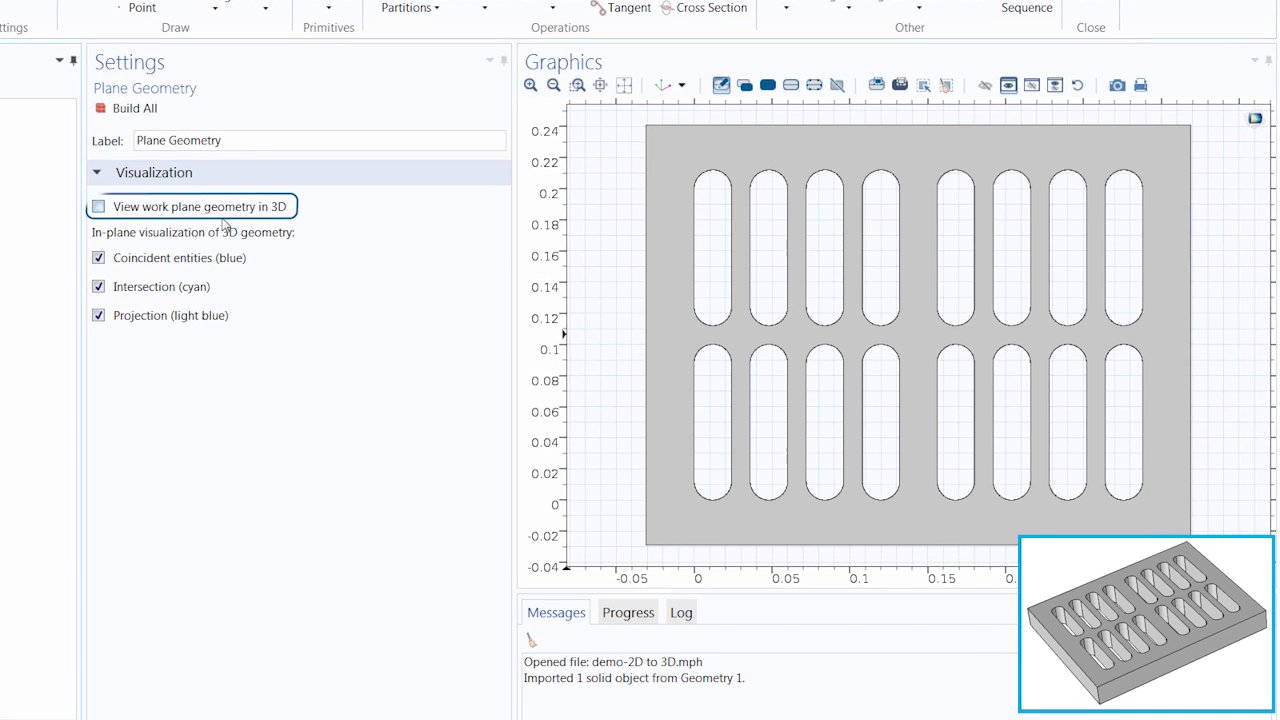
left_click(108, 206)
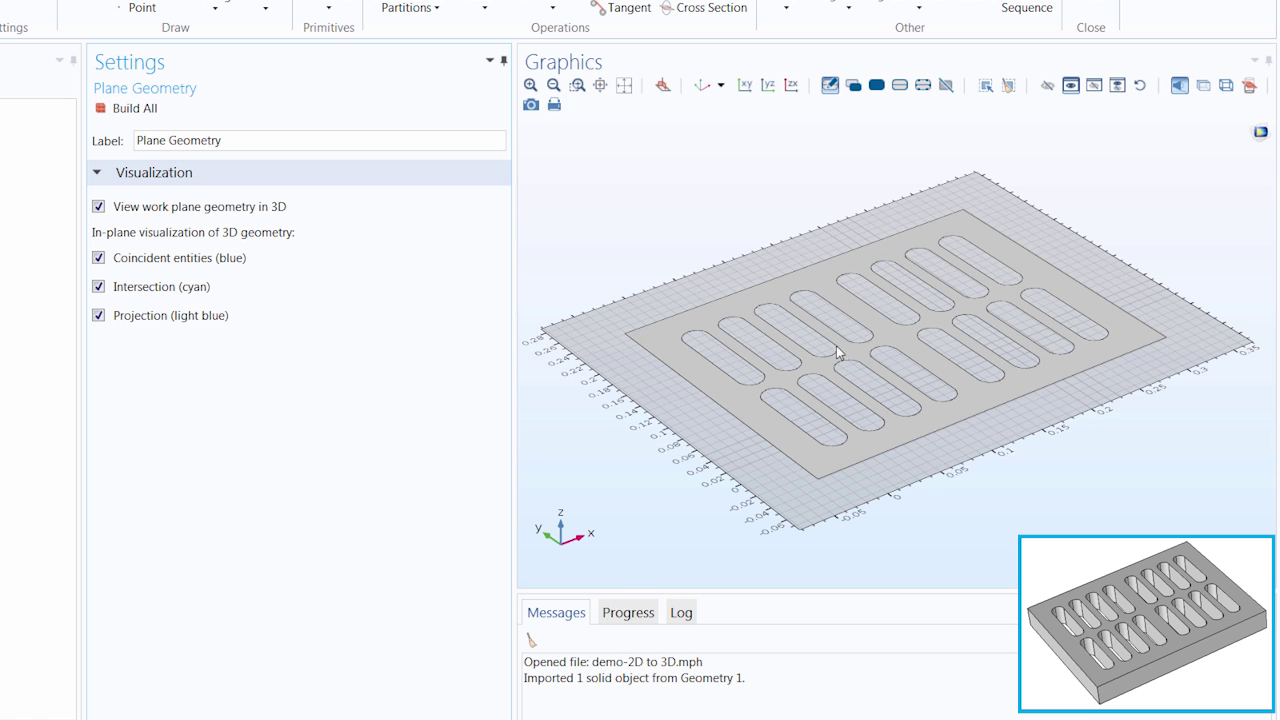
left_click(48, 273)
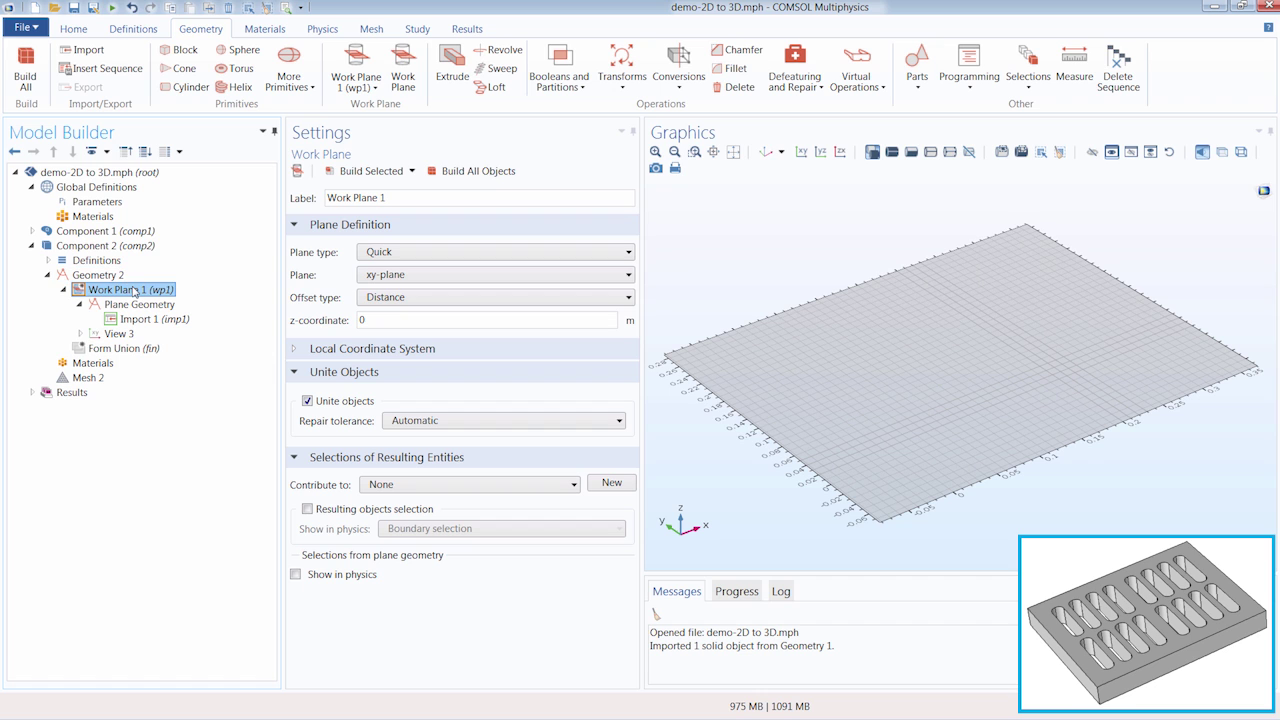
left_click(479, 178)
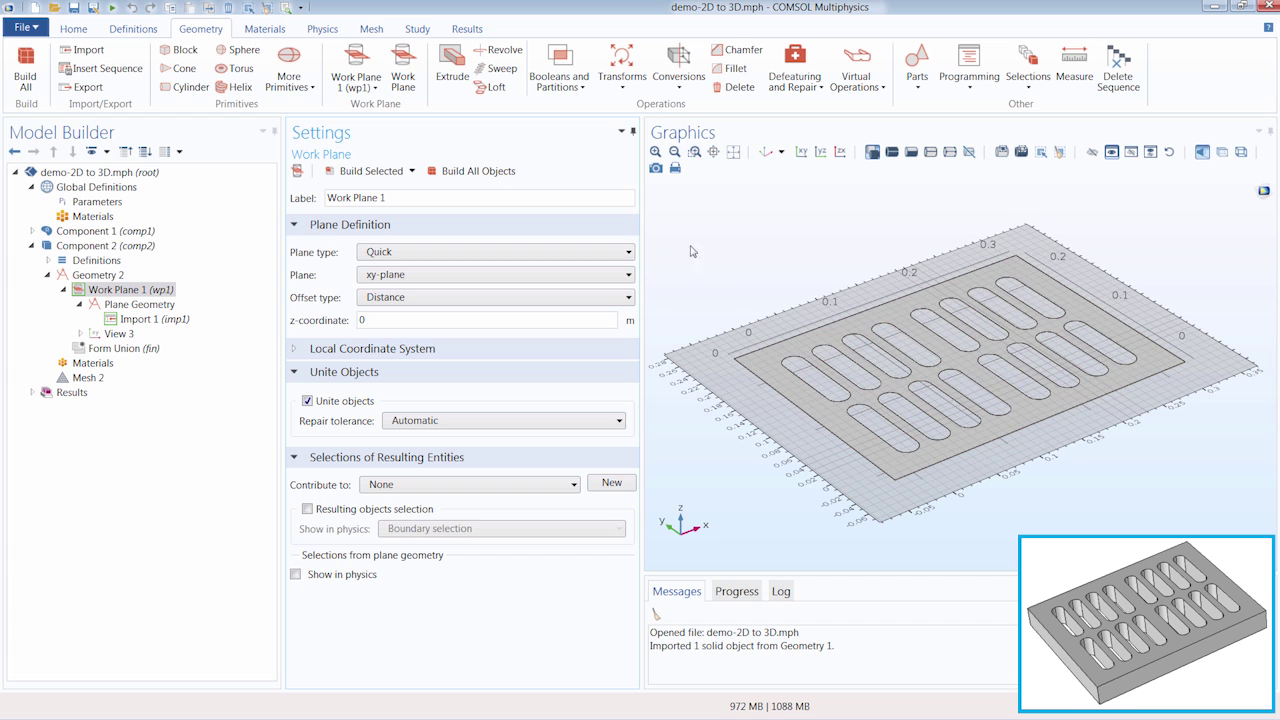
Add an Extrude operation that extrudes from Work Plane 1 (wp1), with wp1 as the input object.
left_click(446, 76)
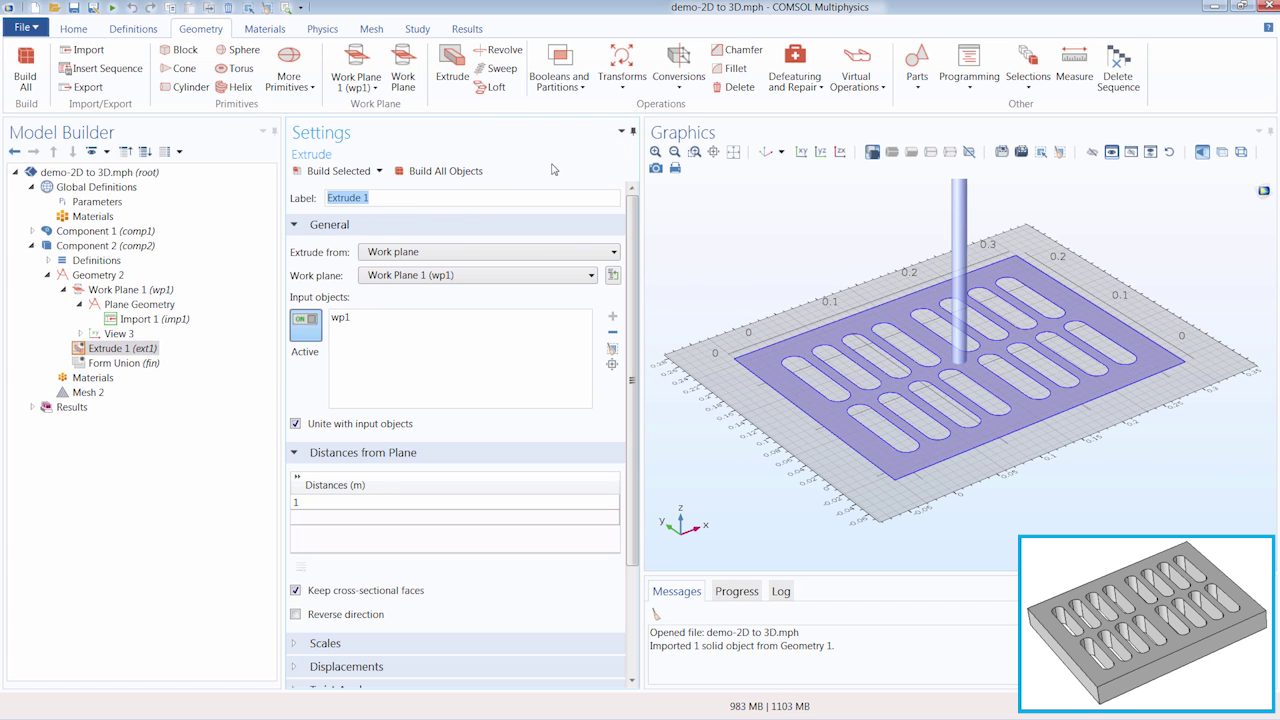
left_click(450, 252)
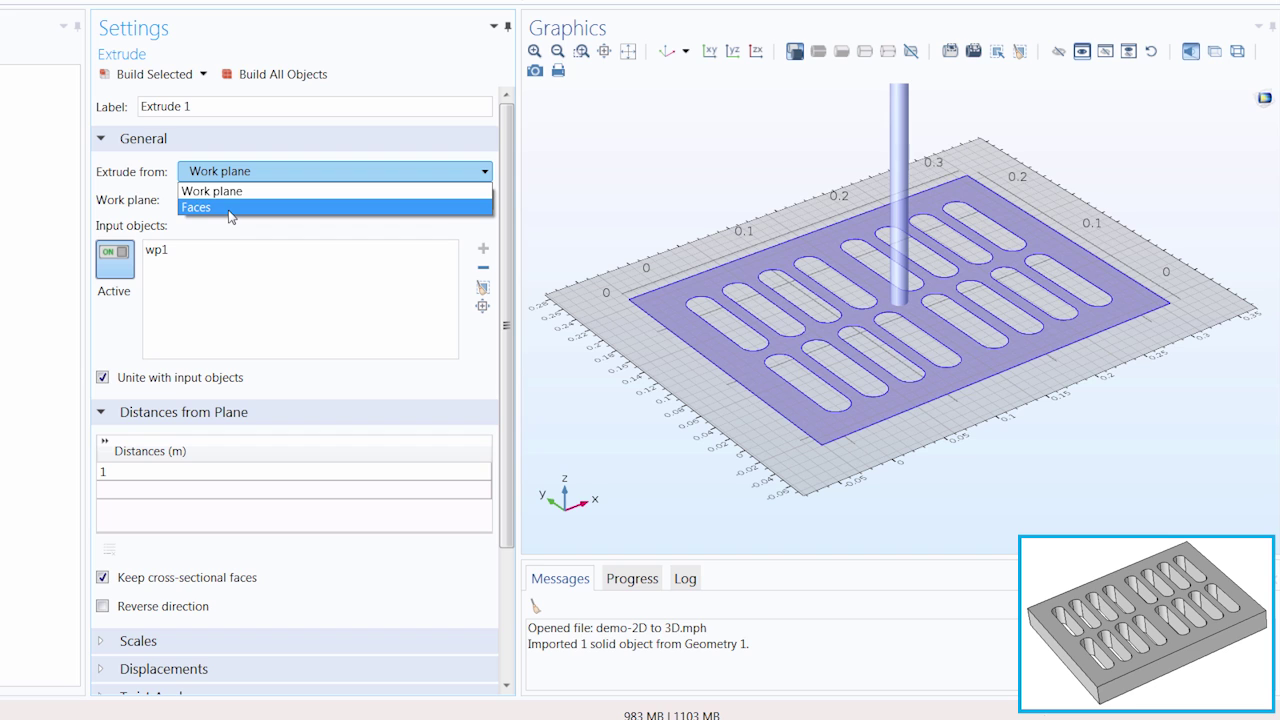
left_click(195, 191)
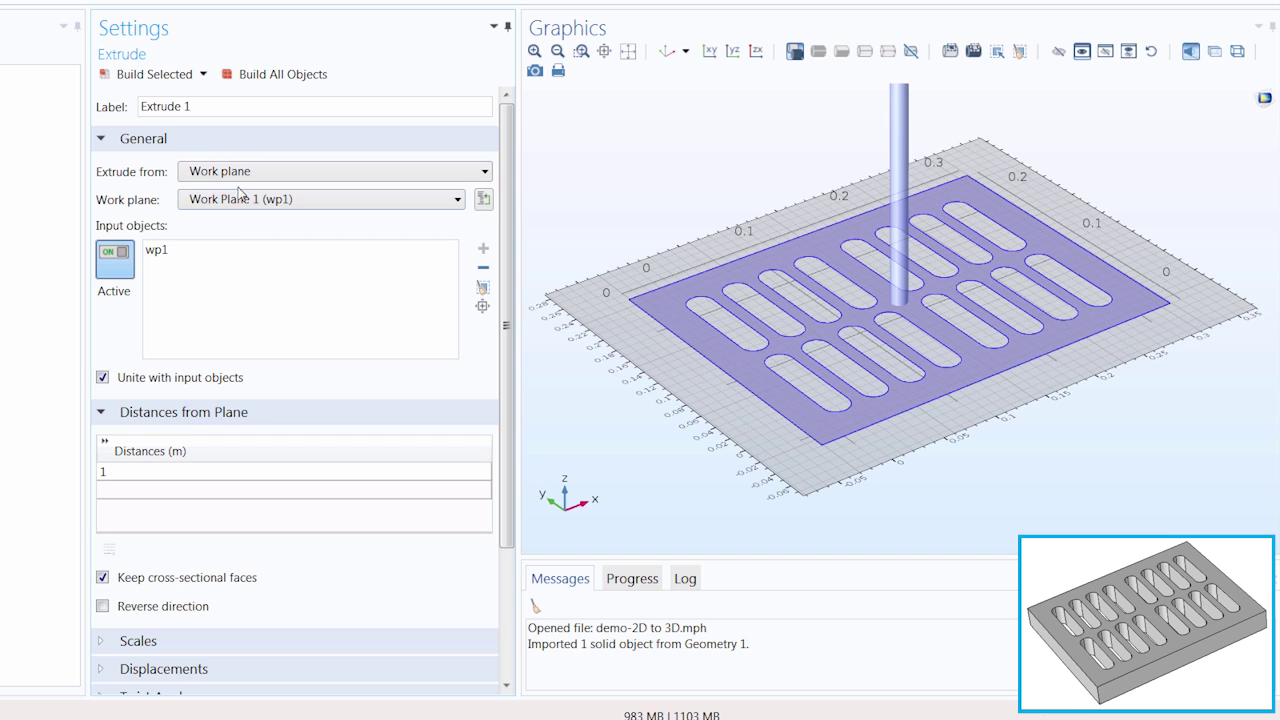
left_click(241, 200)
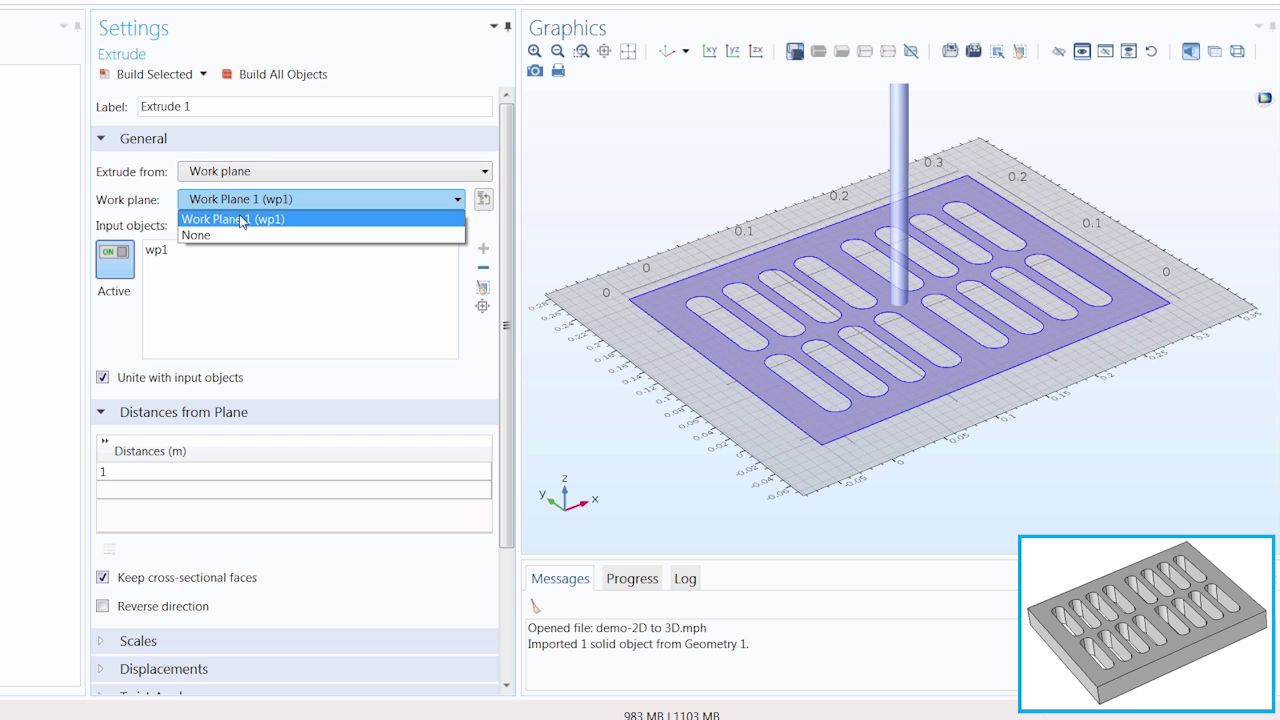
left_click(247, 219)
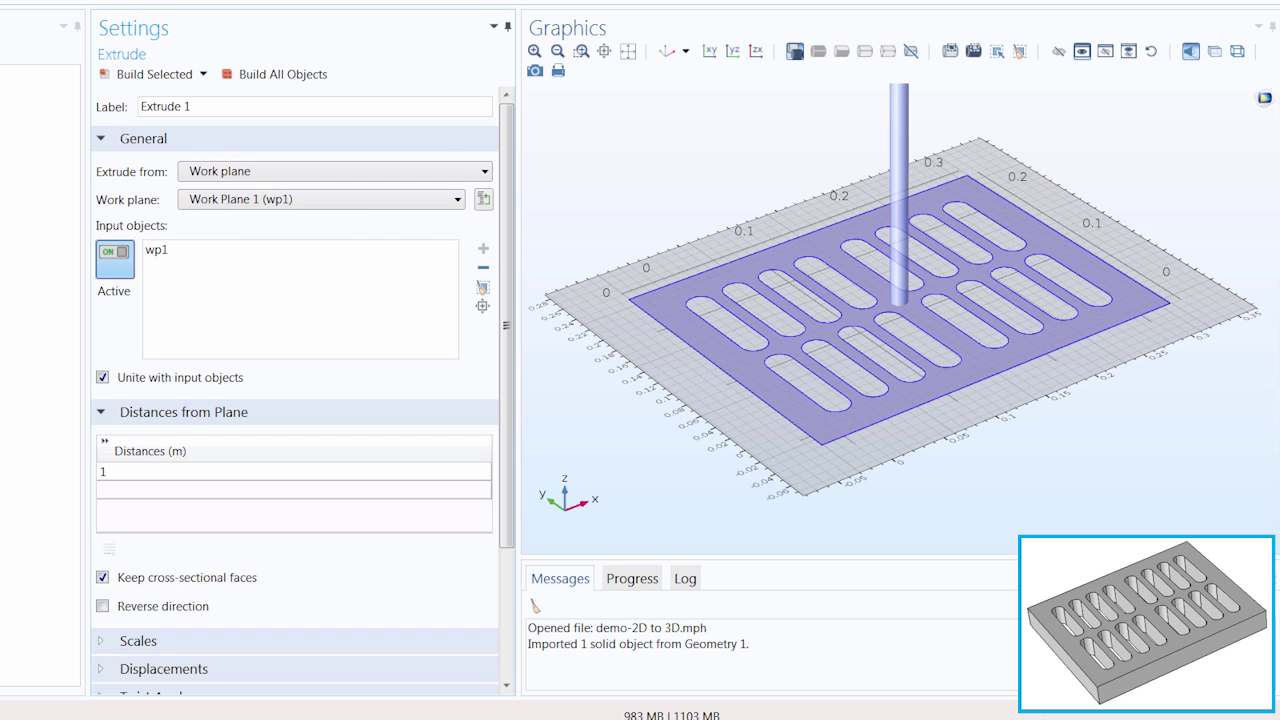
left_click(157, 252)
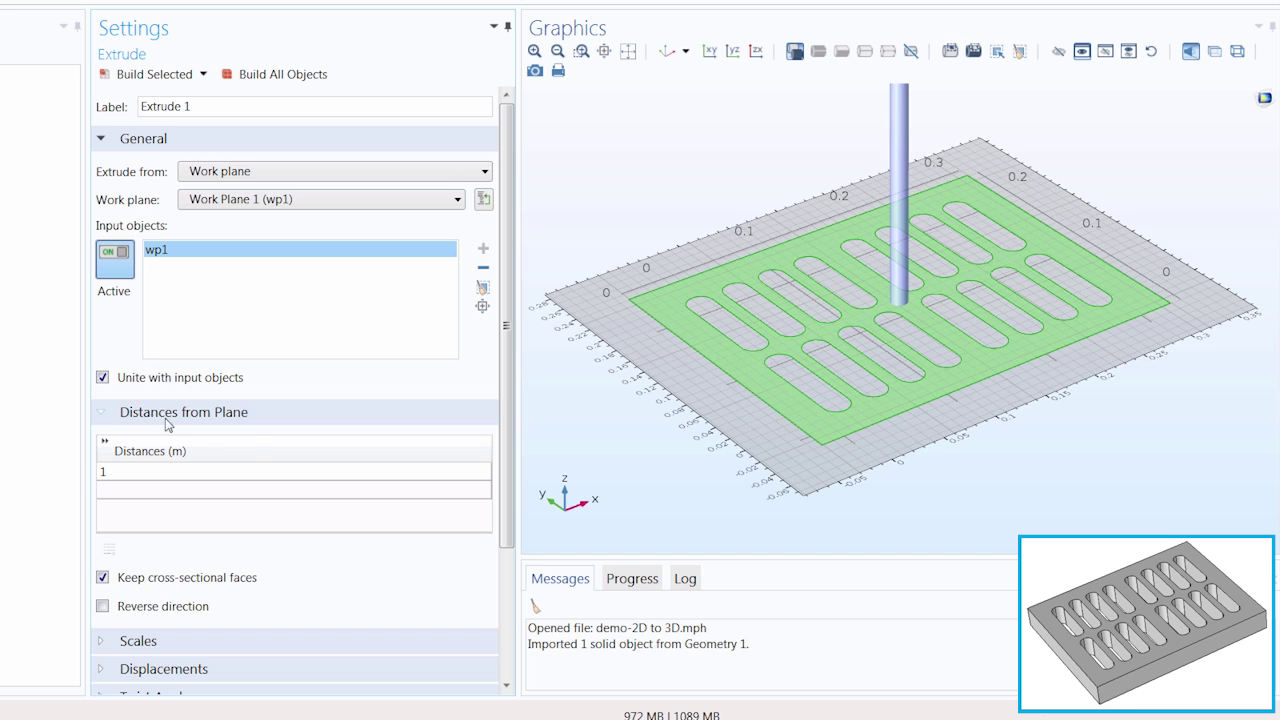
Set the extrusion distance from the plane to 4[cm] and reverse the extrusion direction.
left_click(245, 448)
left_click(129, 471)
type("4[cm]")
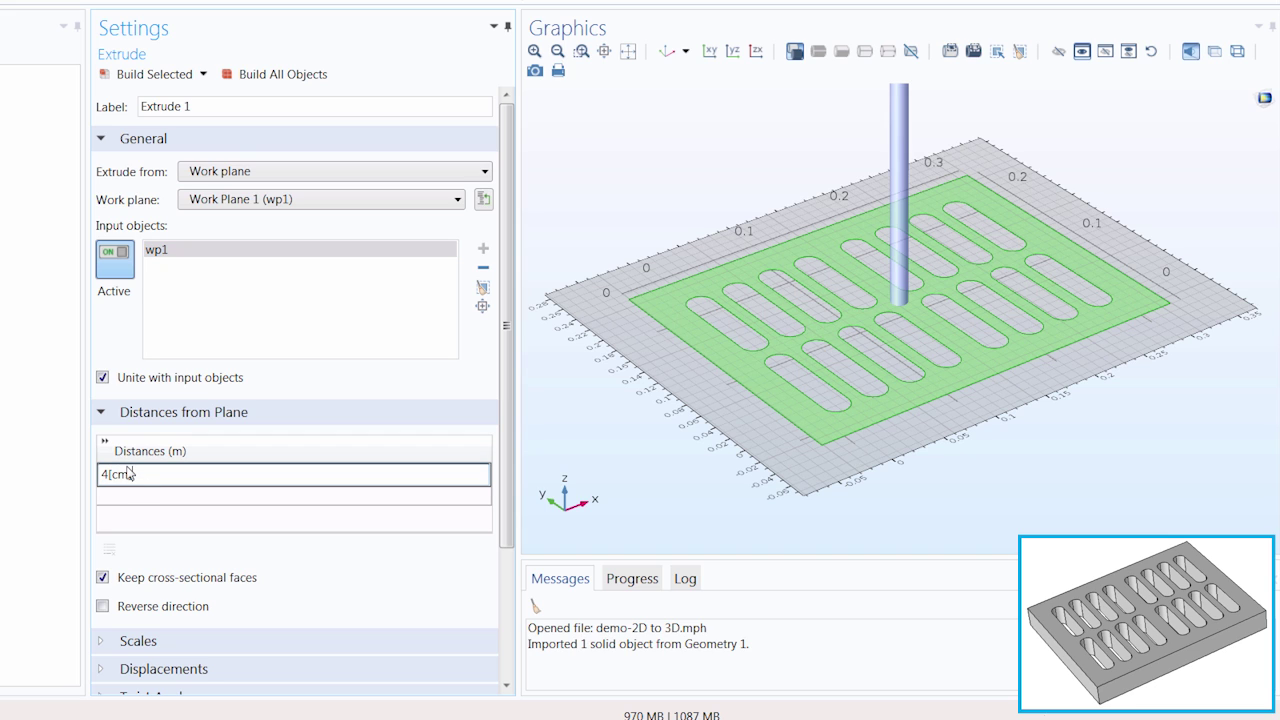
key("Return")
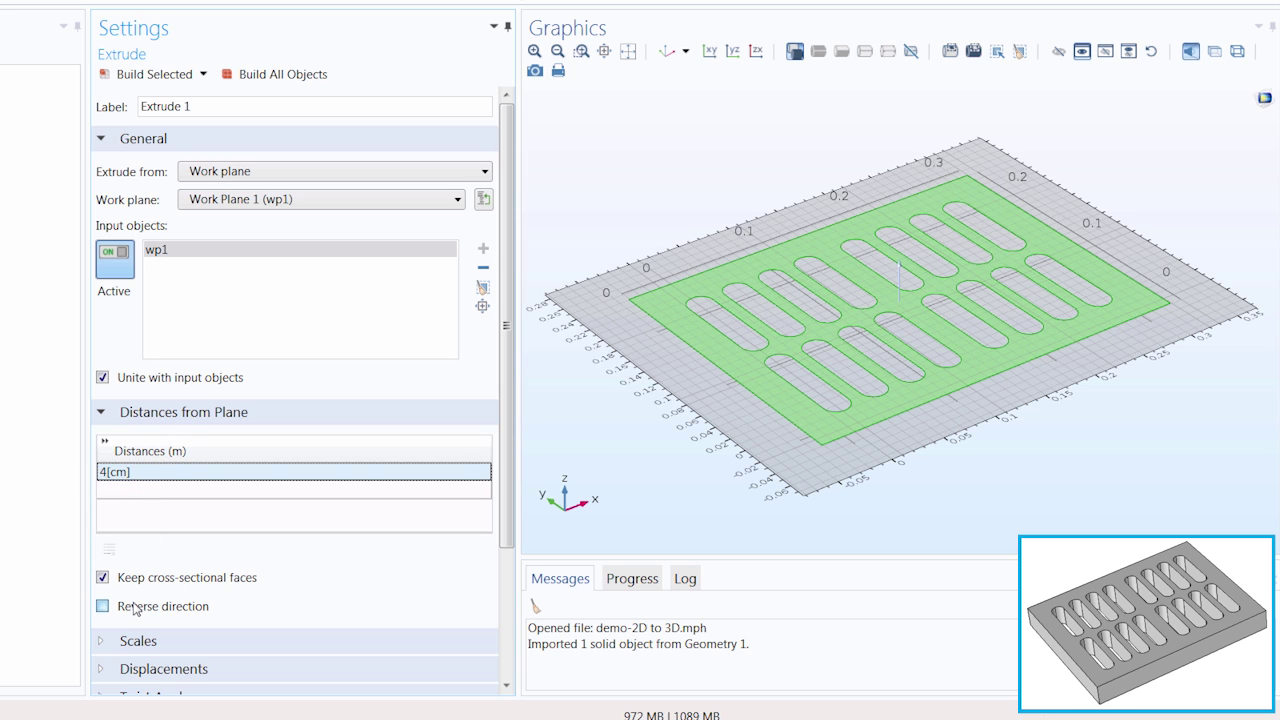
left_click(135, 609)
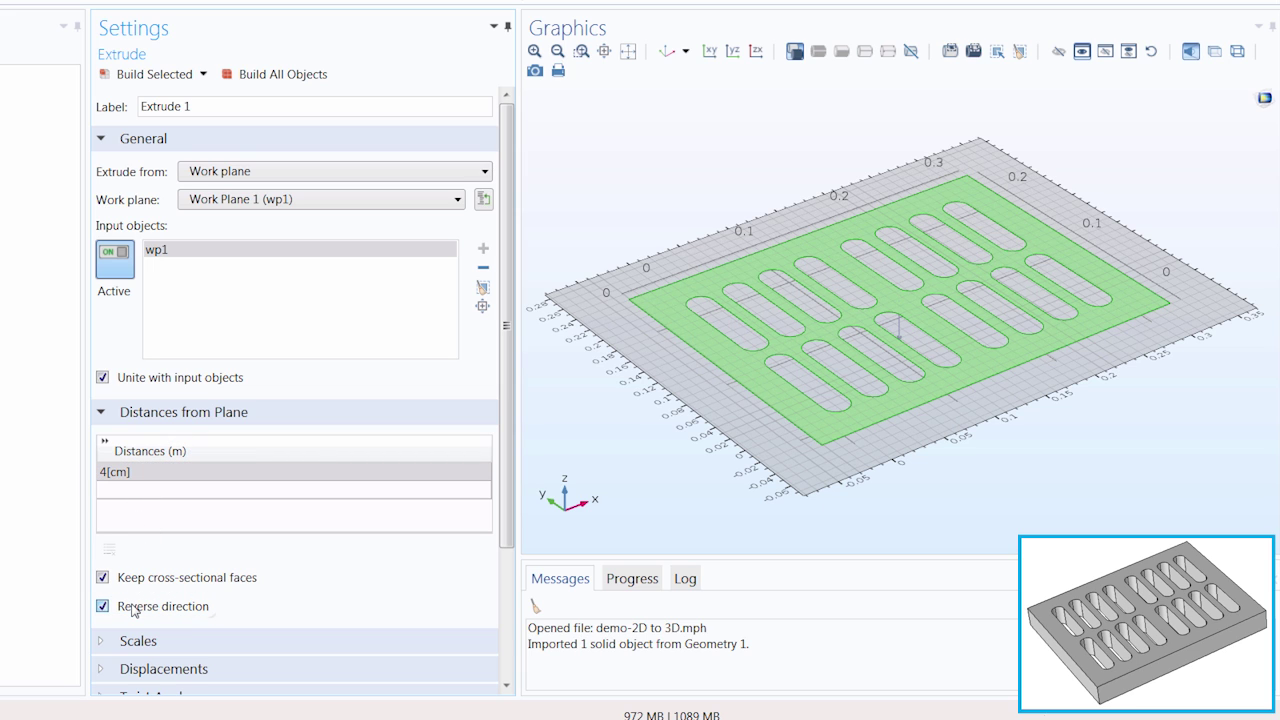
Turn off the reversed extrusion direction and build all objects to produce the slotted plate solid.
left_click(103, 606)
scroll(505, 450, "down", 4)
scroll(503, 548, "up", 4)
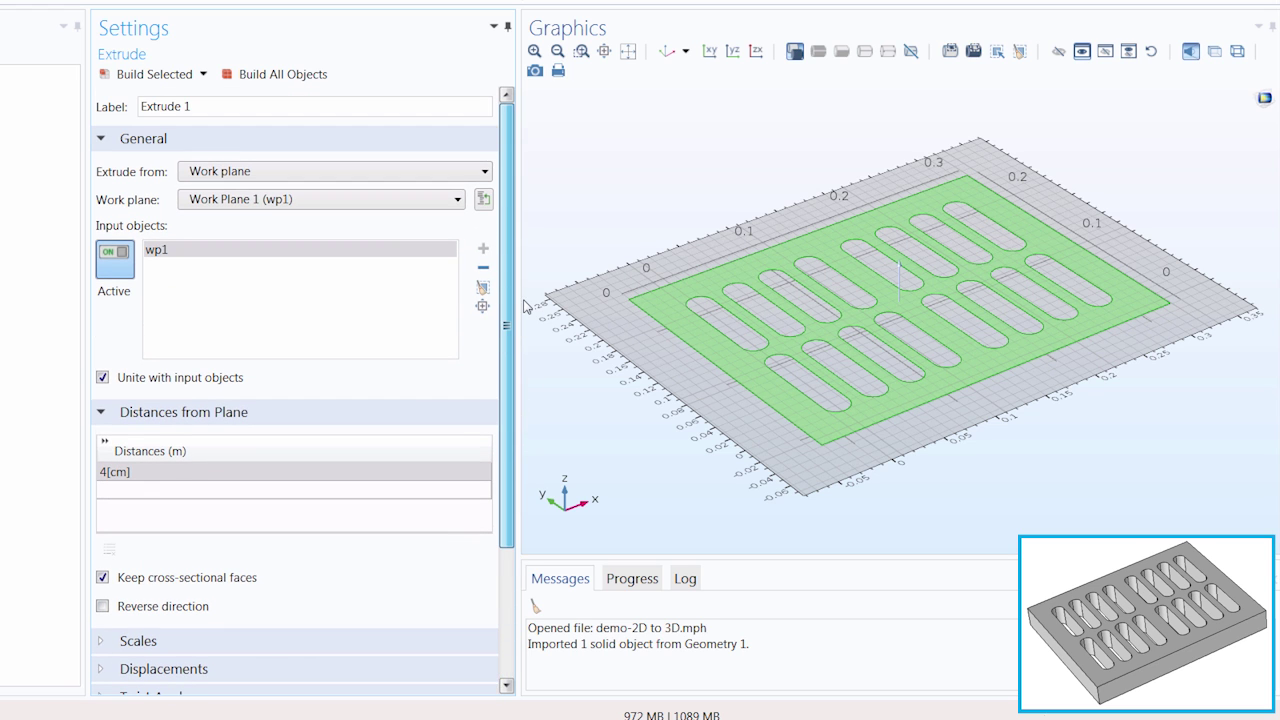
left_click(290, 75)
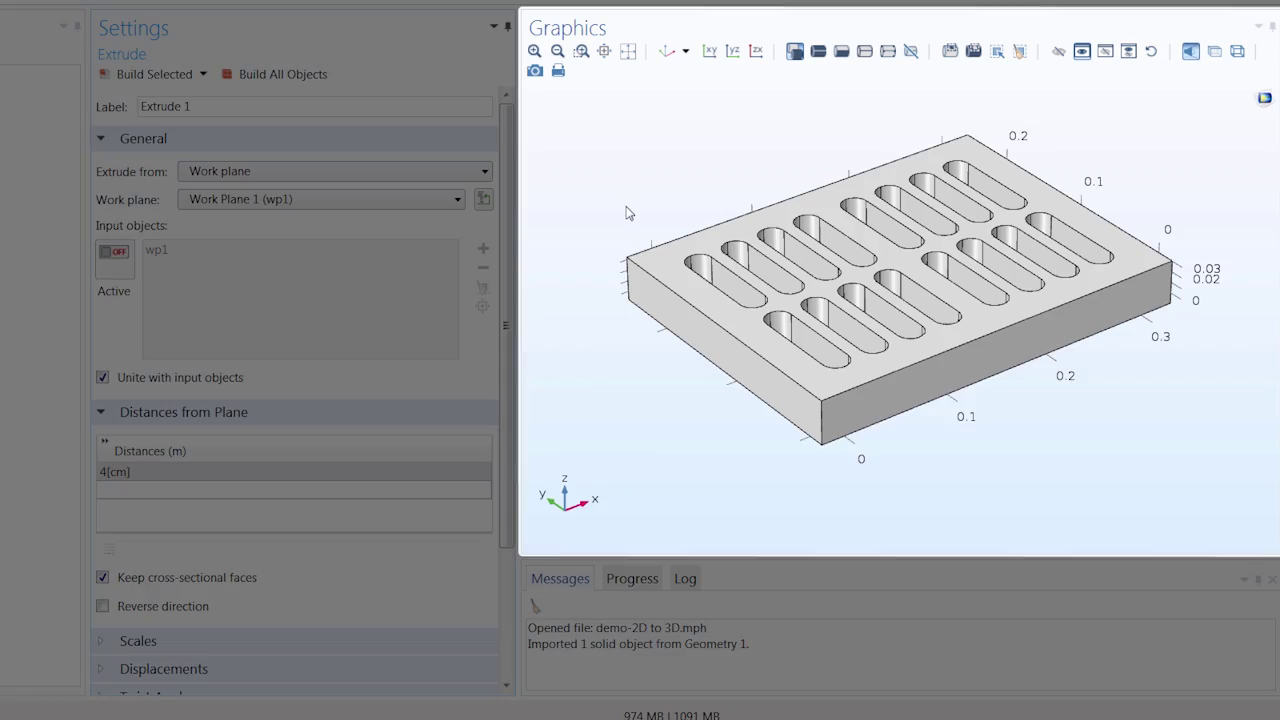
left_click_drag(629, 209, 792, 388)
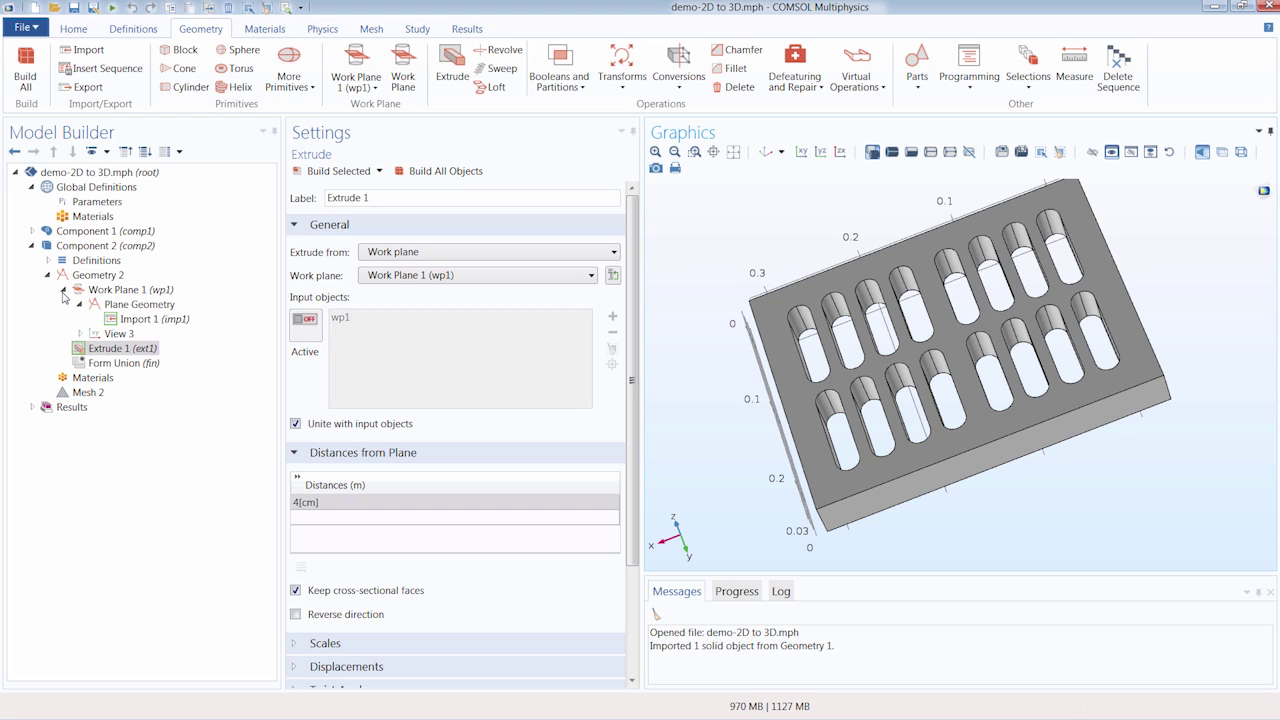
Examine the operations available for Component 2's Plane Geometry, Work Plane 1 and Geometry 2, including where Extrude is offered.
left_click(163, 307)
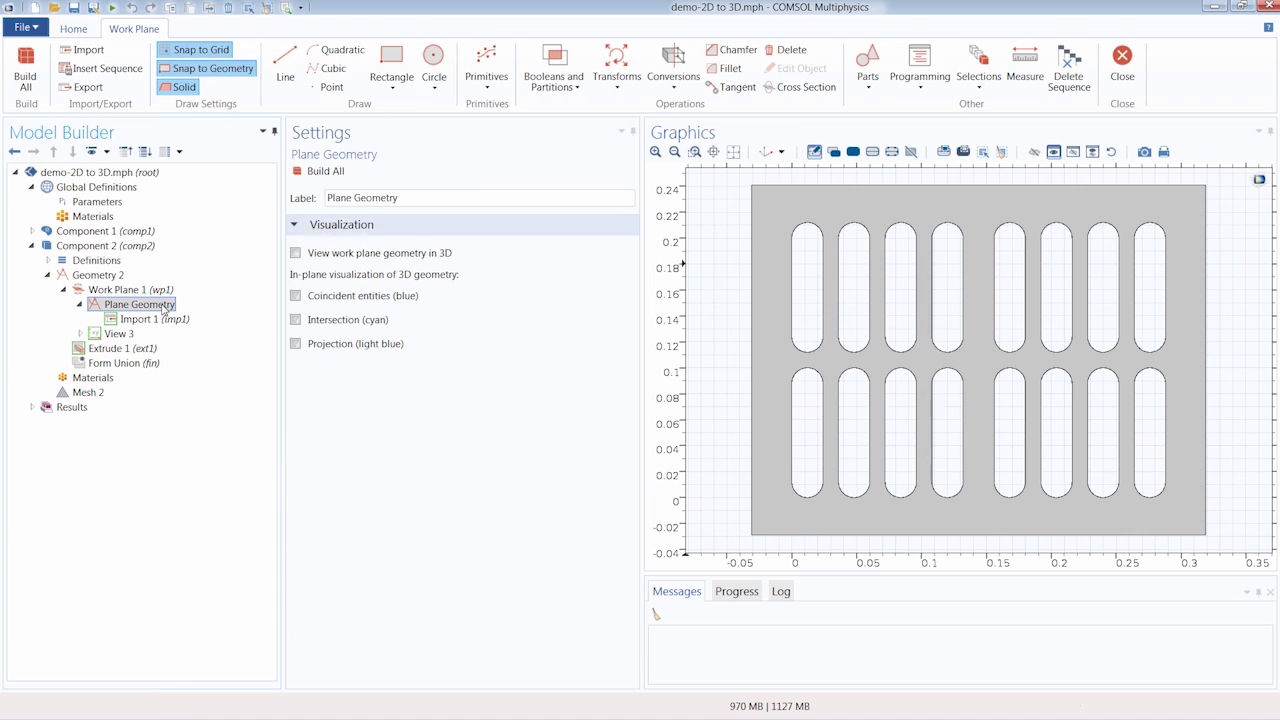
right_click(164, 308)
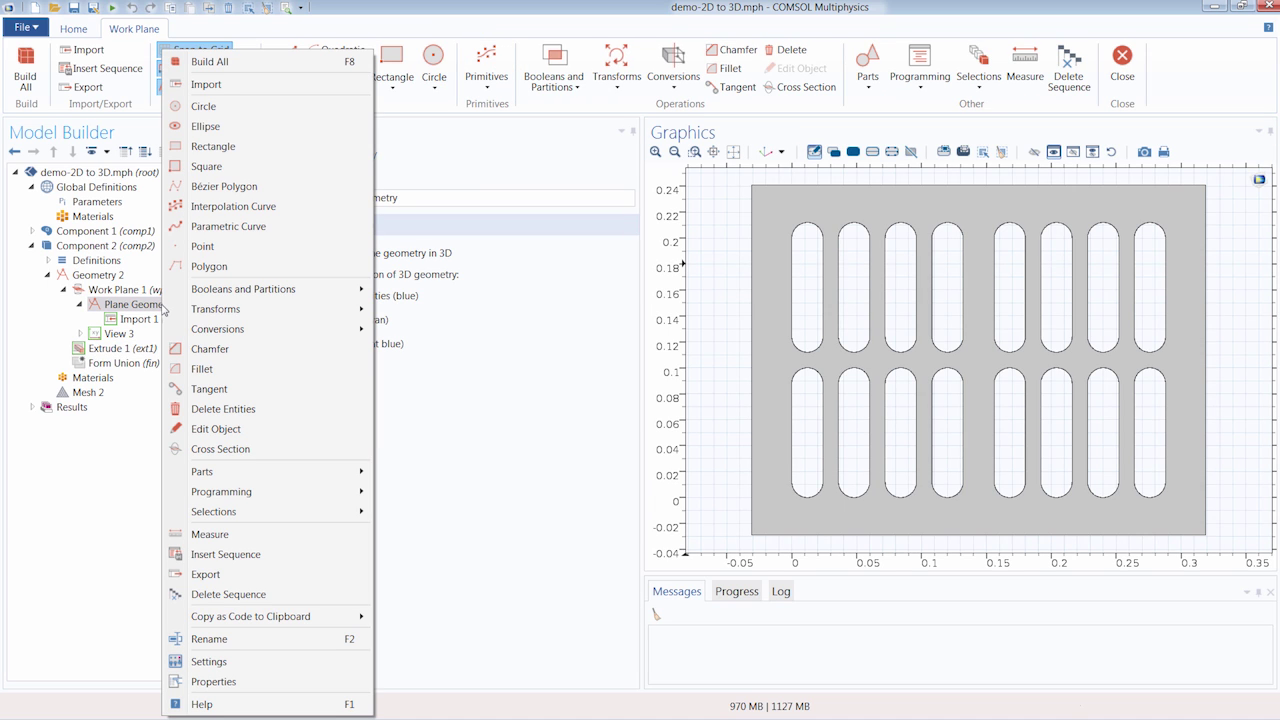
left_click(64, 289)
left_click(111, 290)
right_click(111, 290)
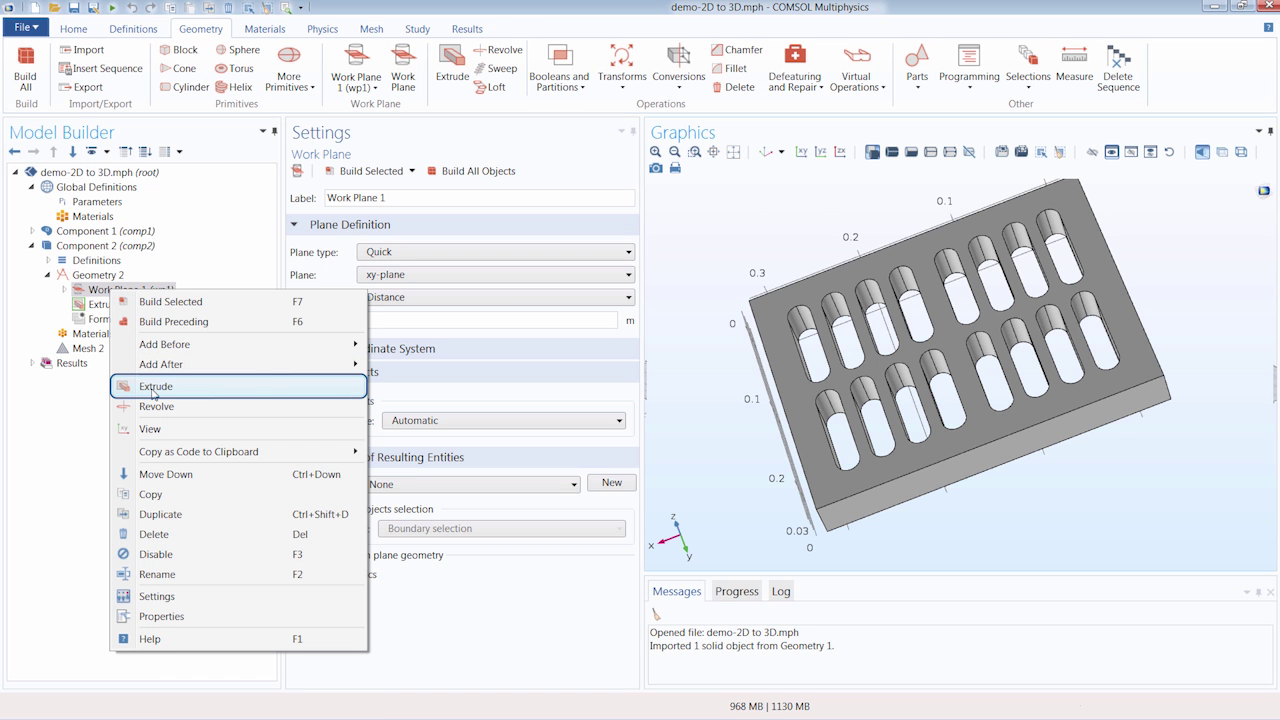
left_click(107, 276)
right_click(107, 276)
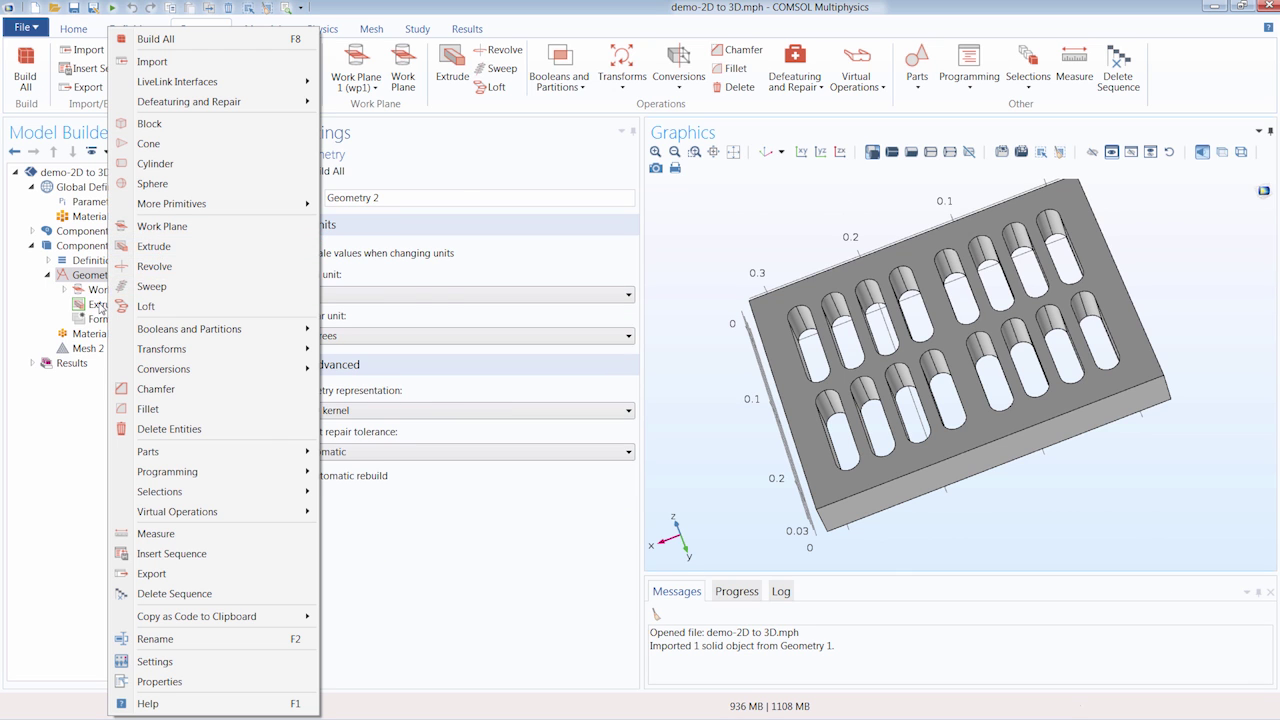
left_click(154, 246)
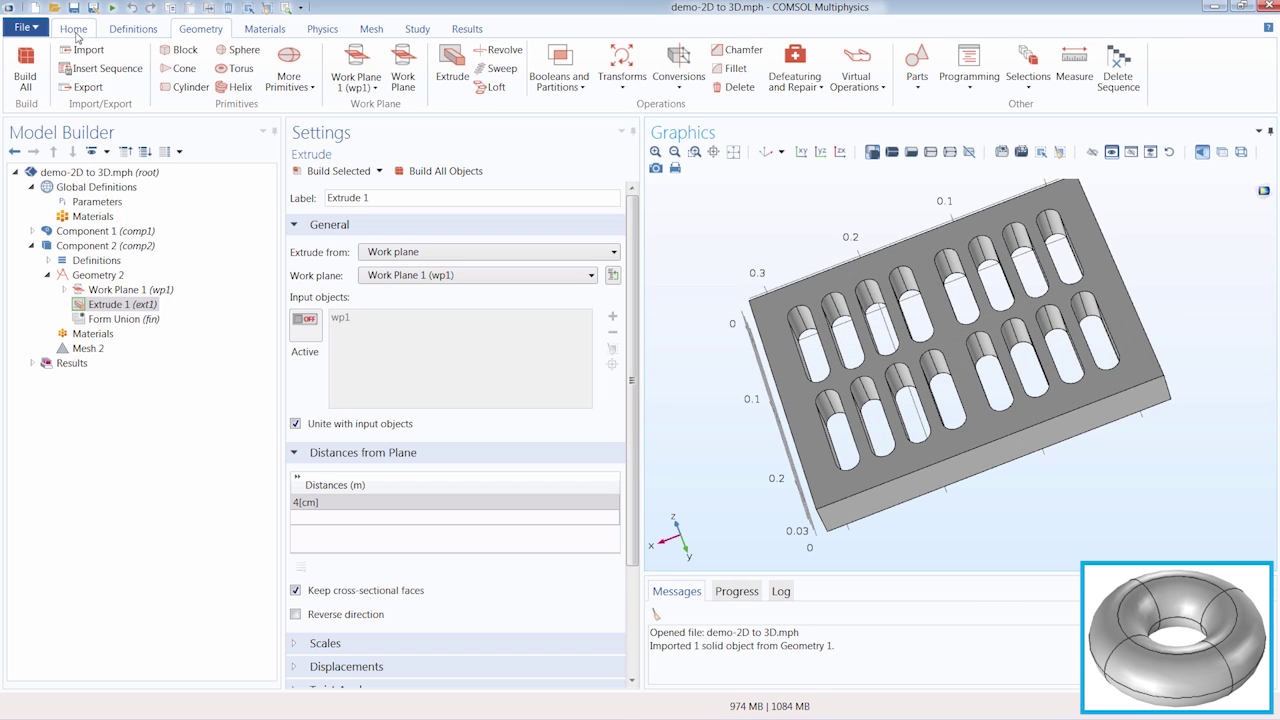
Add a new 3D component to the model.
left_click(76, 34)
left_click(296, 84)
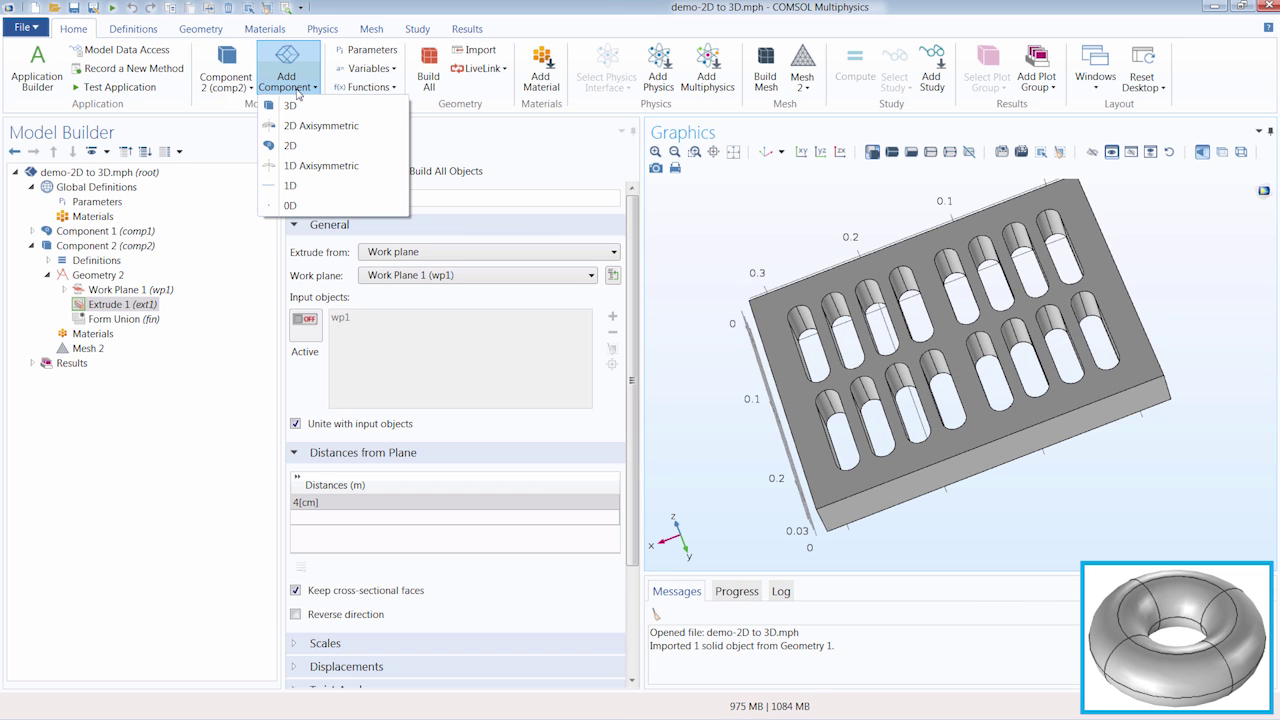
left_click(291, 106)
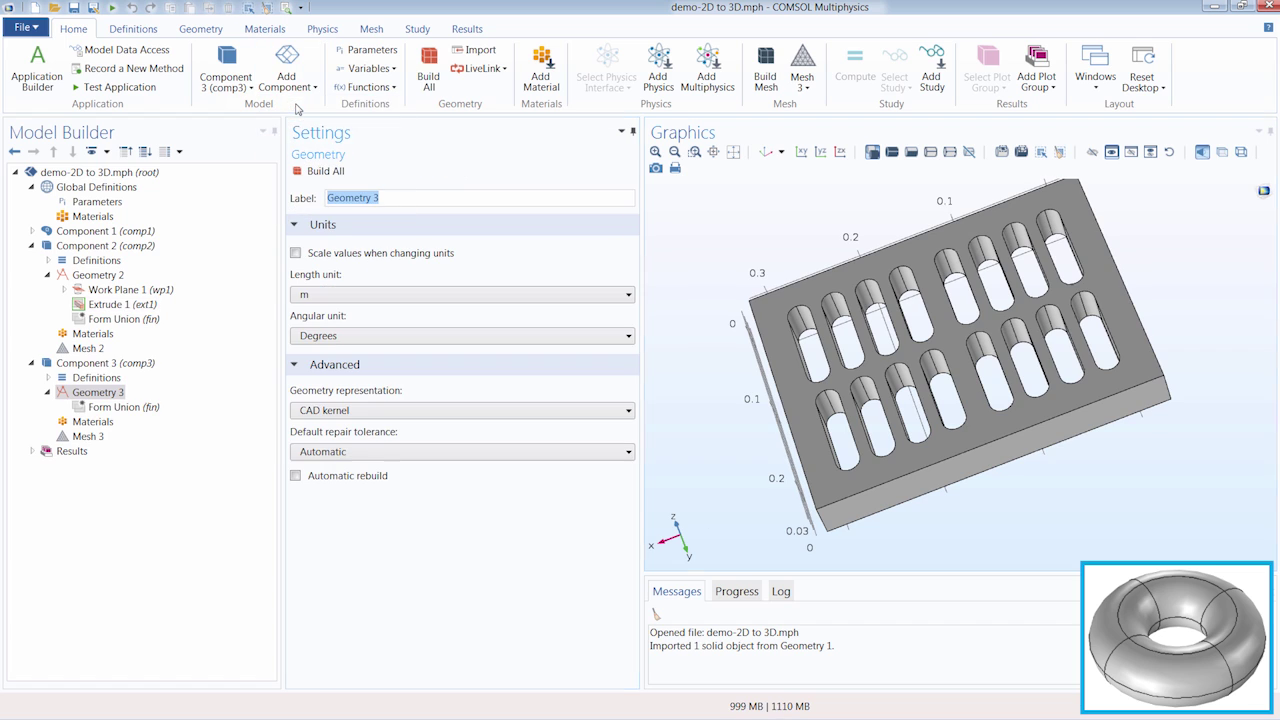
Add a work plane to Geometry 3 and set its plane to the yz-plane.
left_click(201, 29)
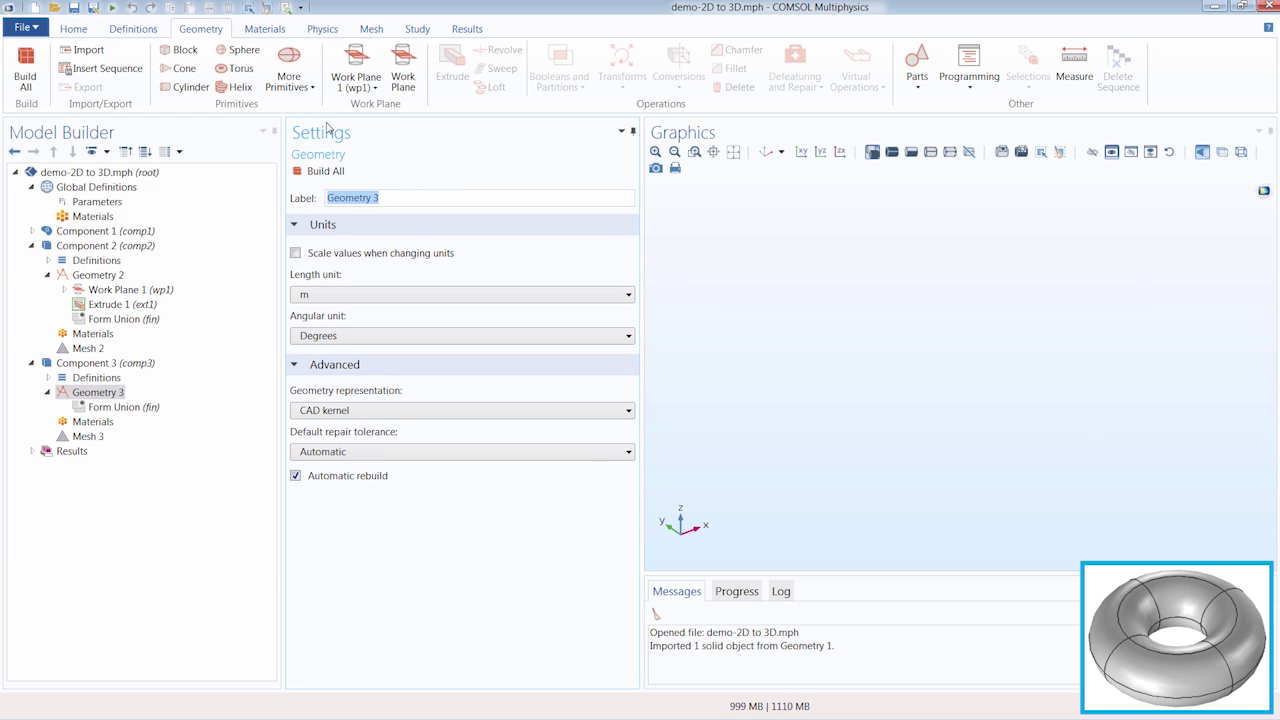
left_click(402, 84)
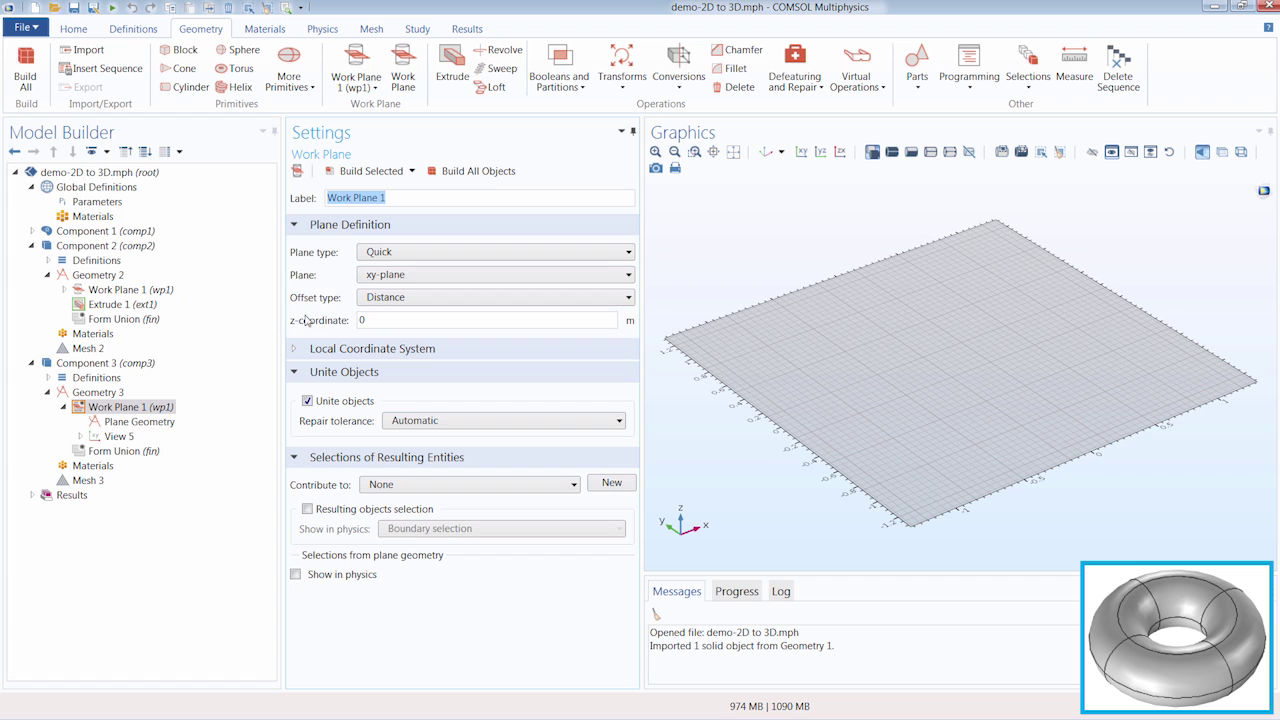
left_click(384, 277)
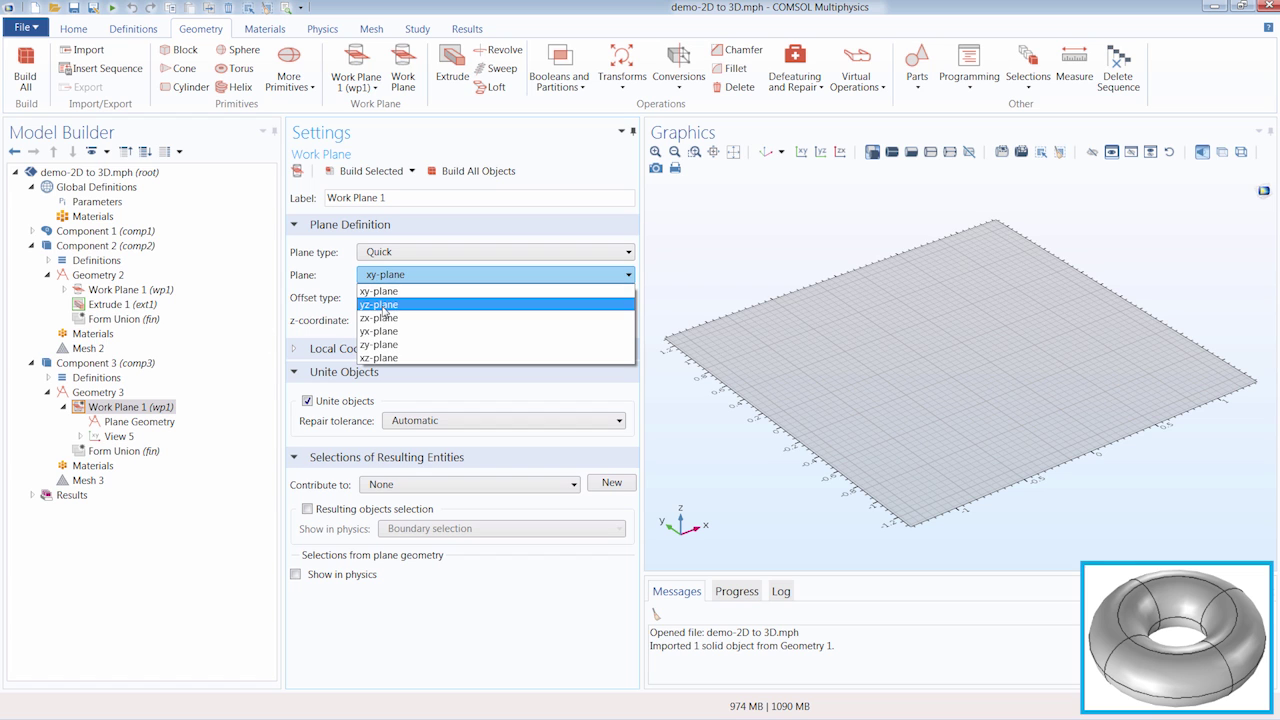
left_click(384, 305)
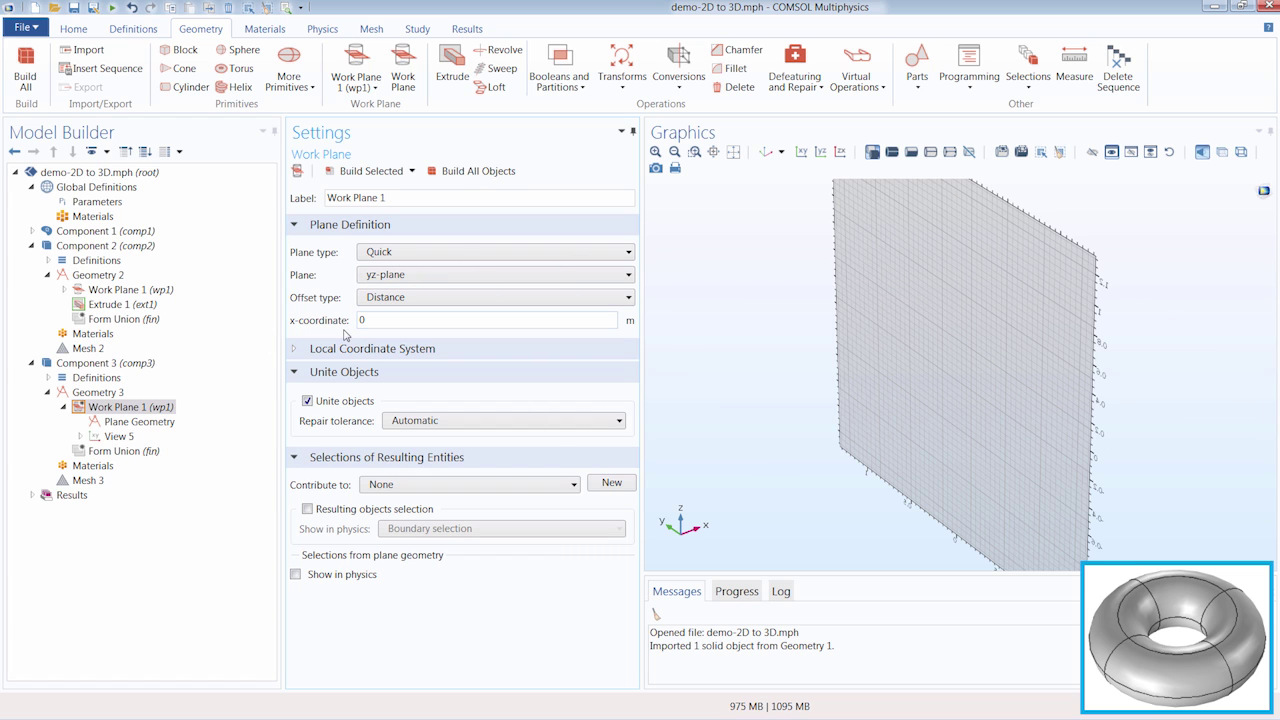
Build a circle with radius 5[cm] in the new work plane's Plane Geometry and enable viewing the work plane geometry in 3D.
left_click(160, 423)
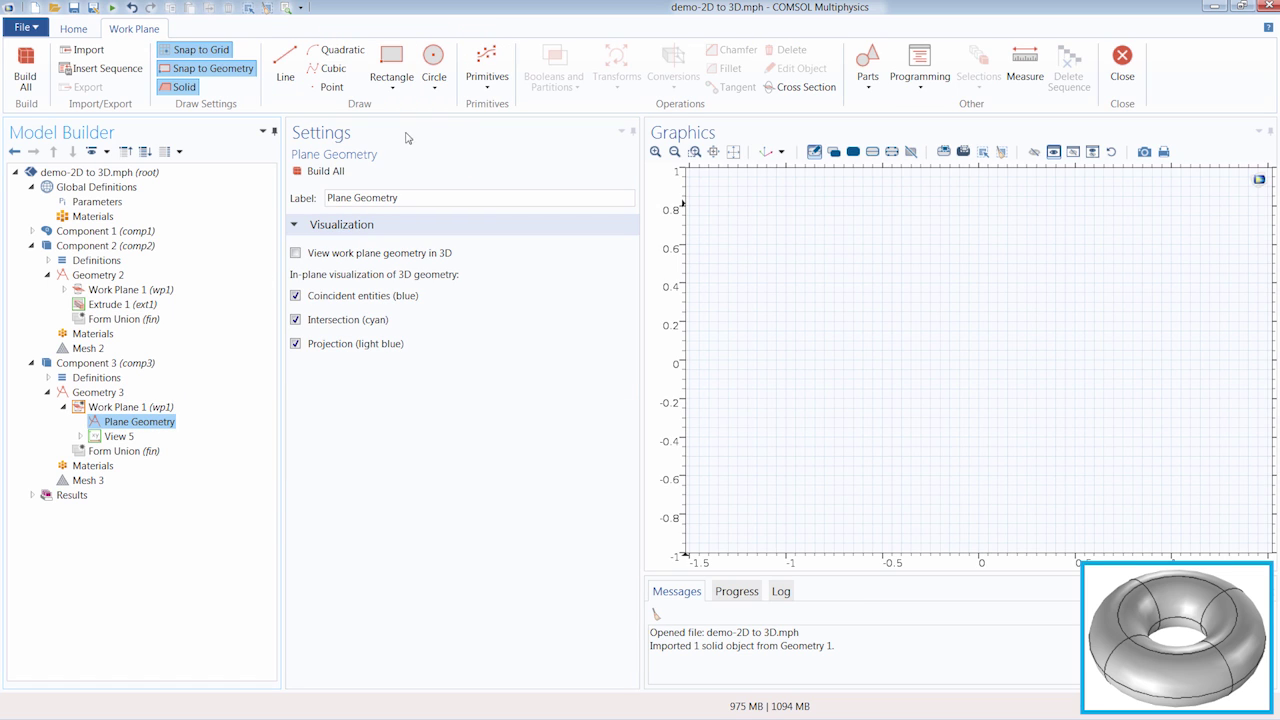
left_click(485, 76)
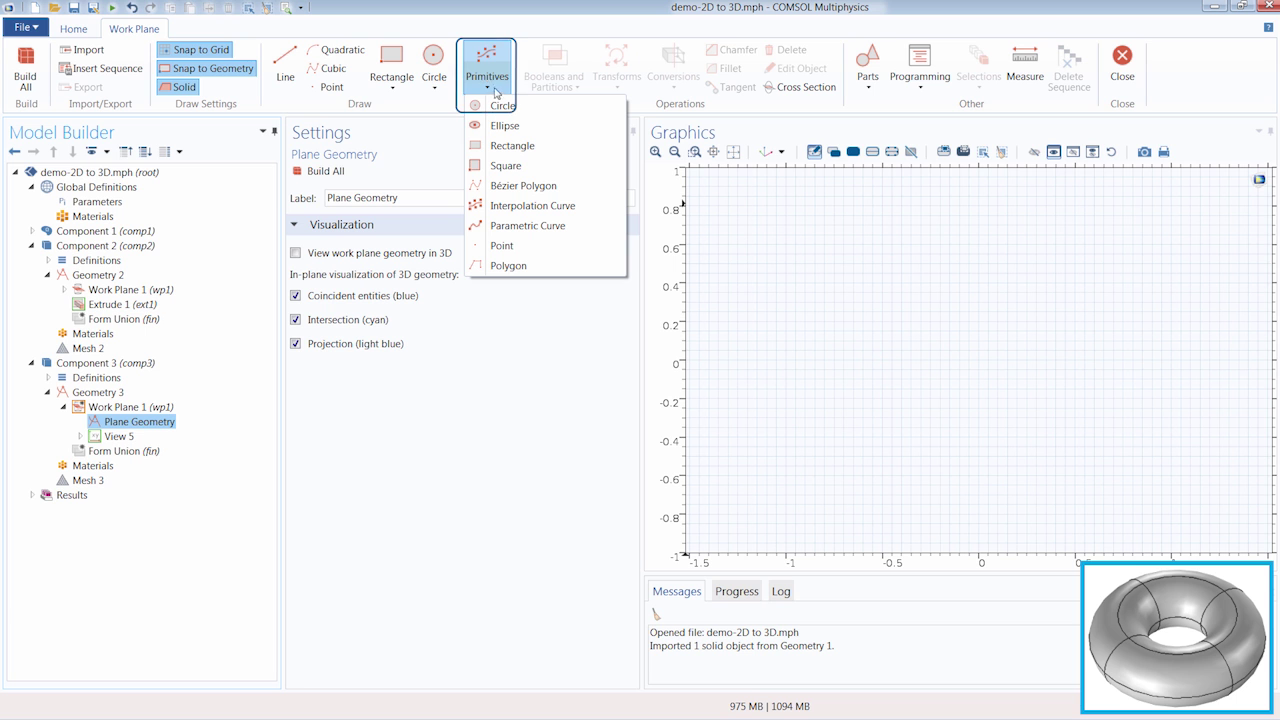
left_click(498, 106)
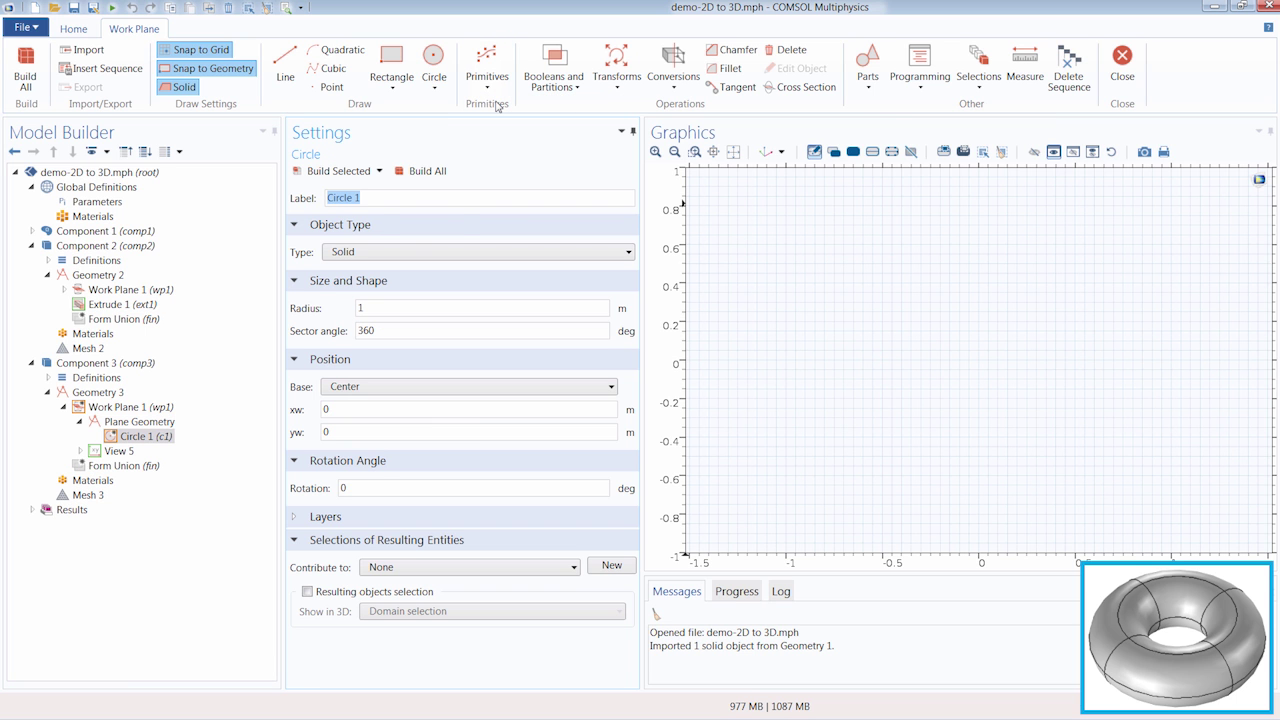
left_click(364, 308)
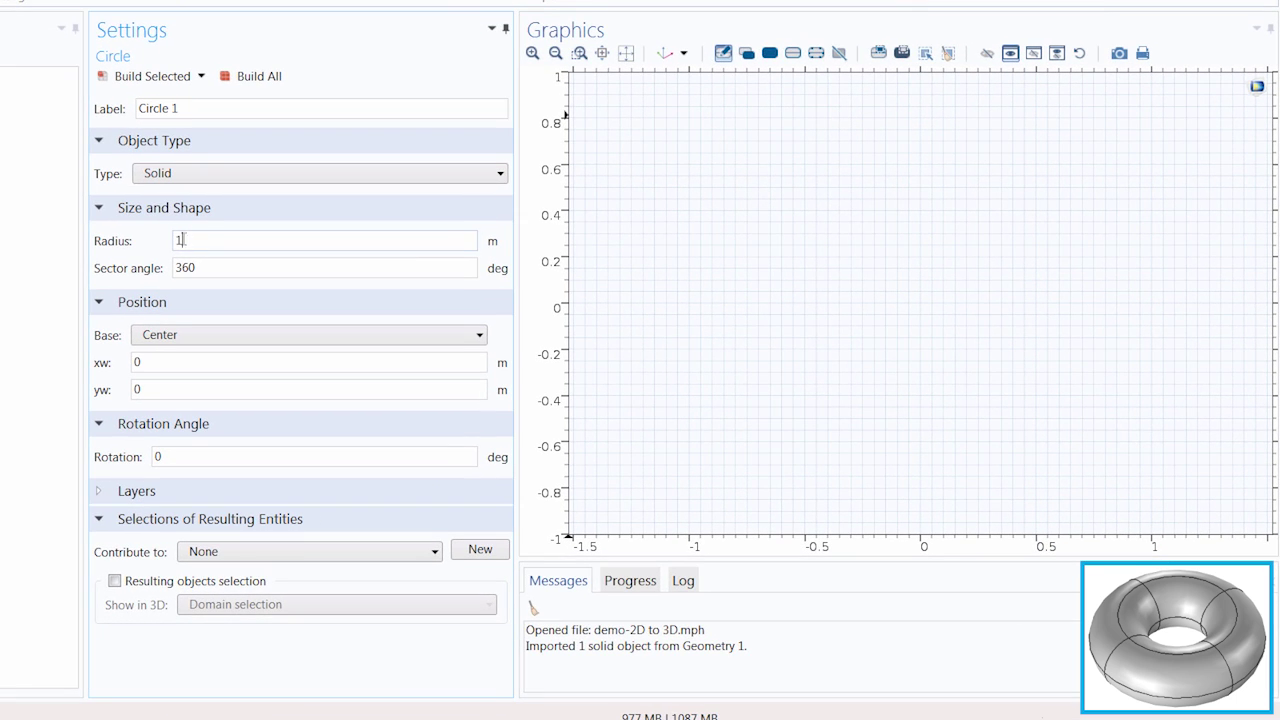
key("BackSpace")
type("5[cm")
left_click(246, 86)
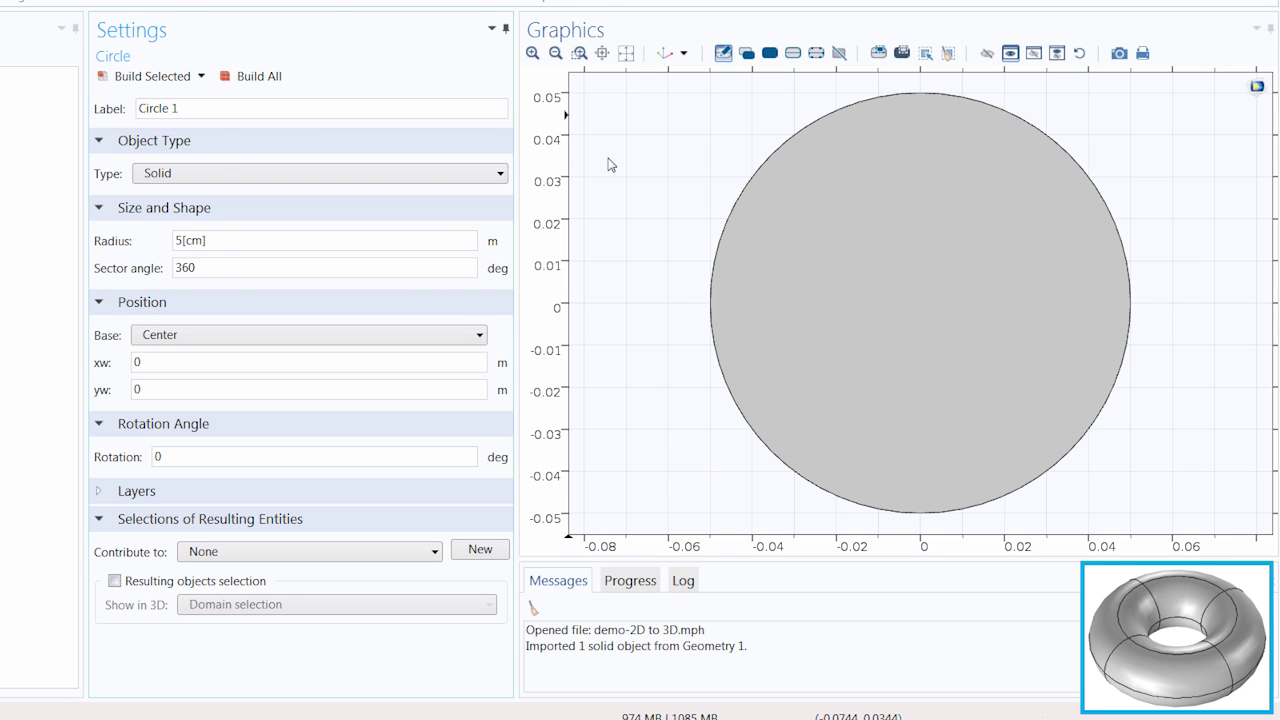
left_click(140, 422)
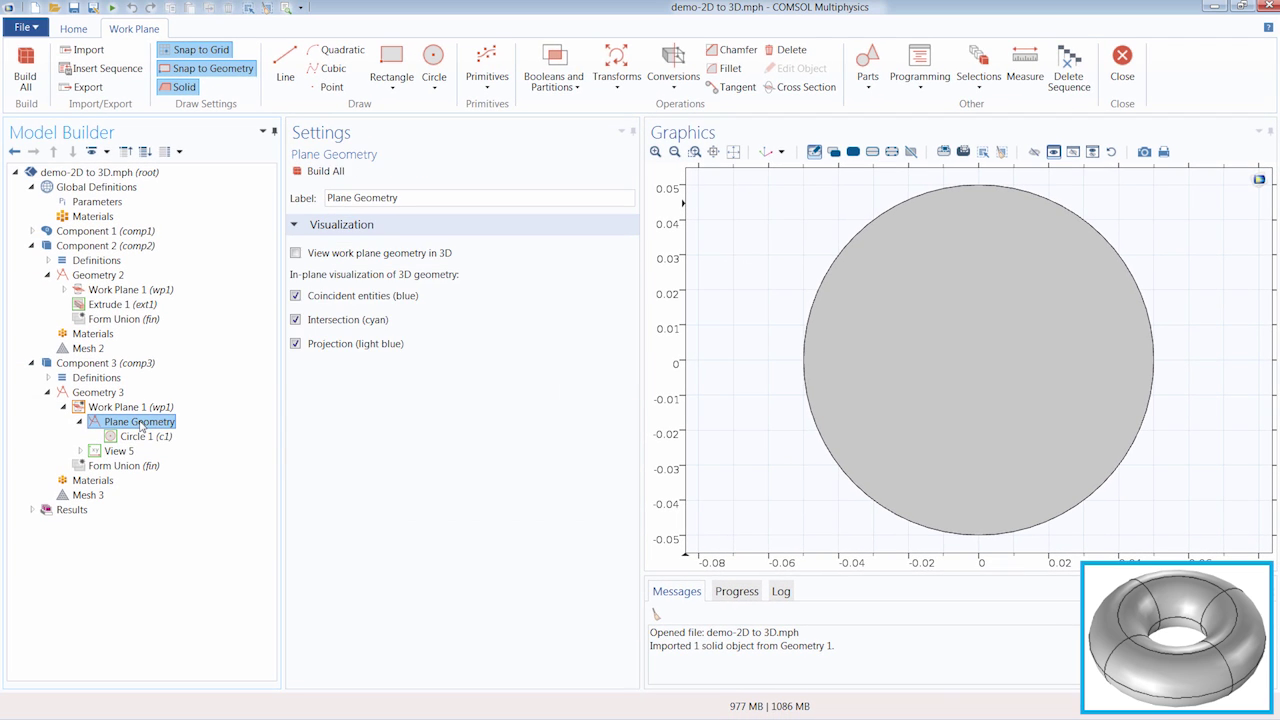
left_click(347, 258)
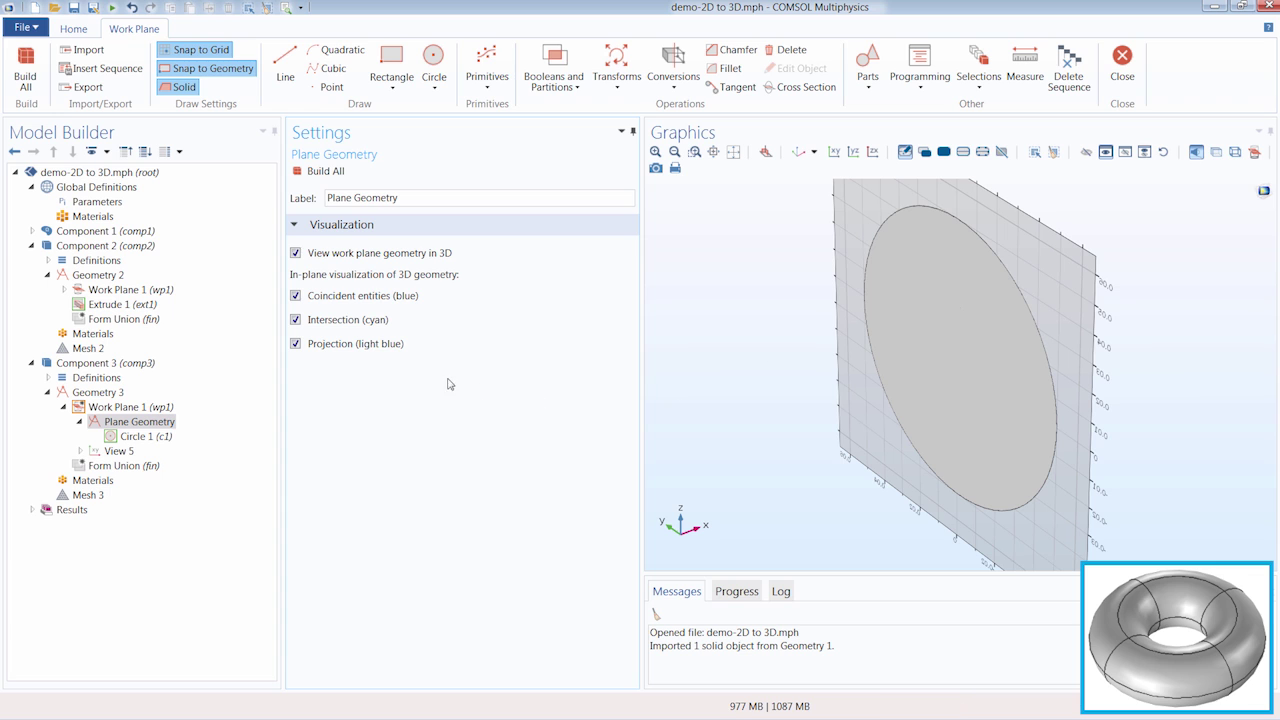
Add a Revolve operation from Work Plane 1 (wp1) with wp1 as the input object and Full revolution as the angle option.
left_click(131, 407)
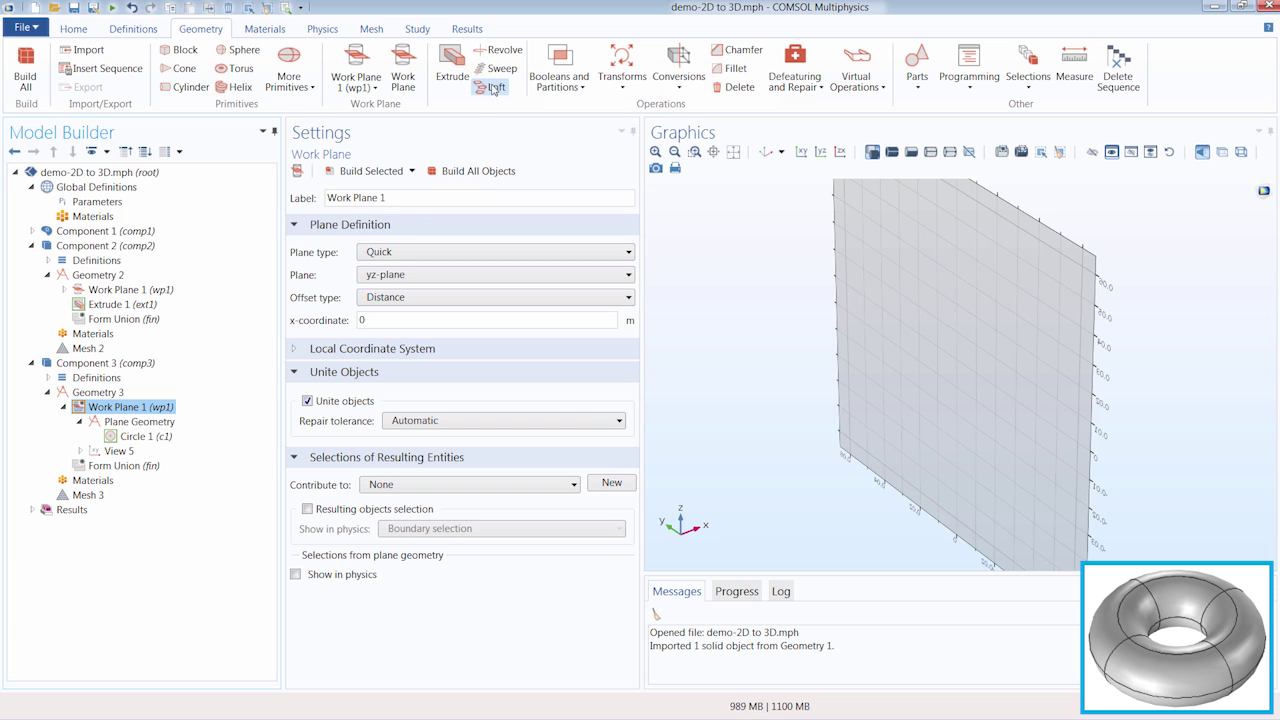
left_click(505, 55)
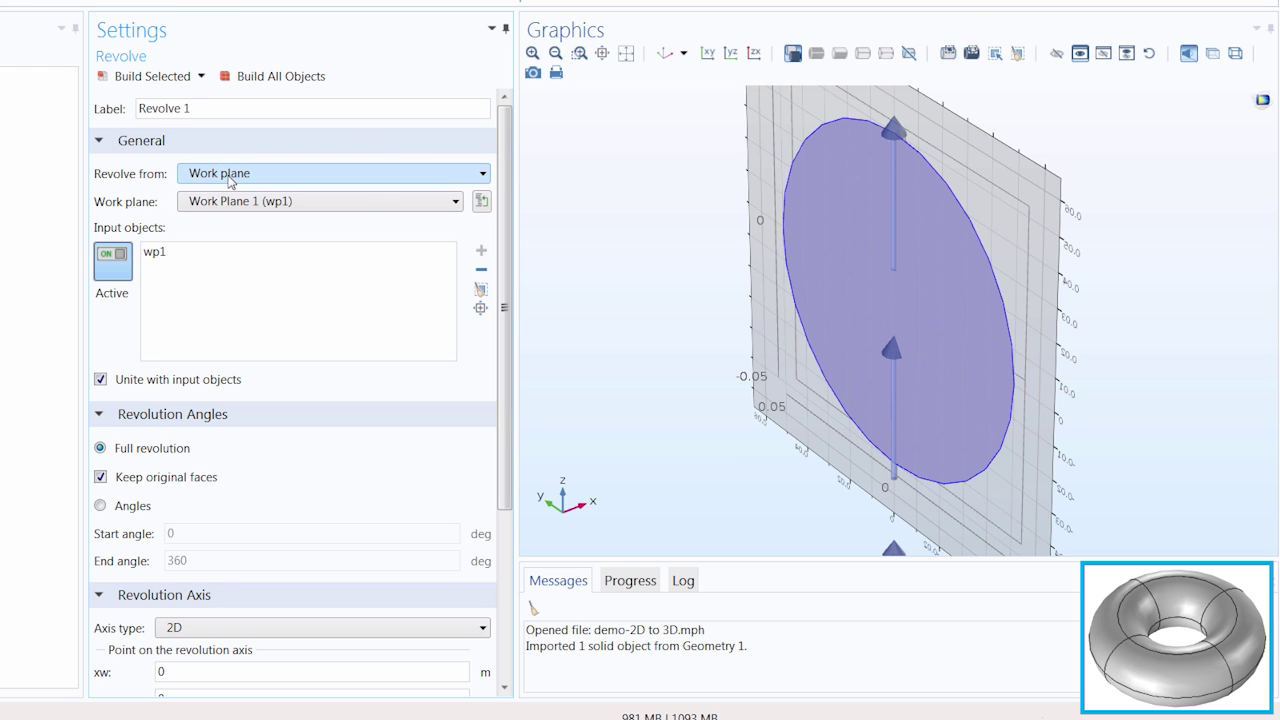
left_click(227, 177)
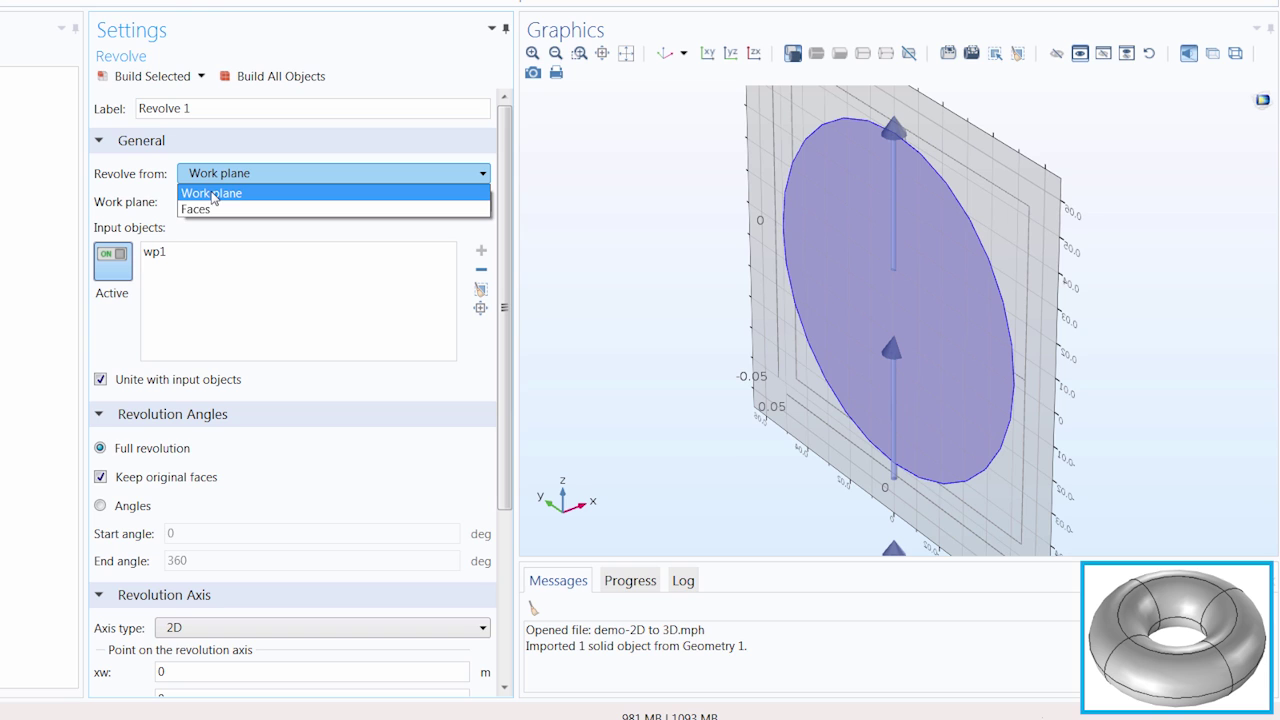
left_click(212, 197)
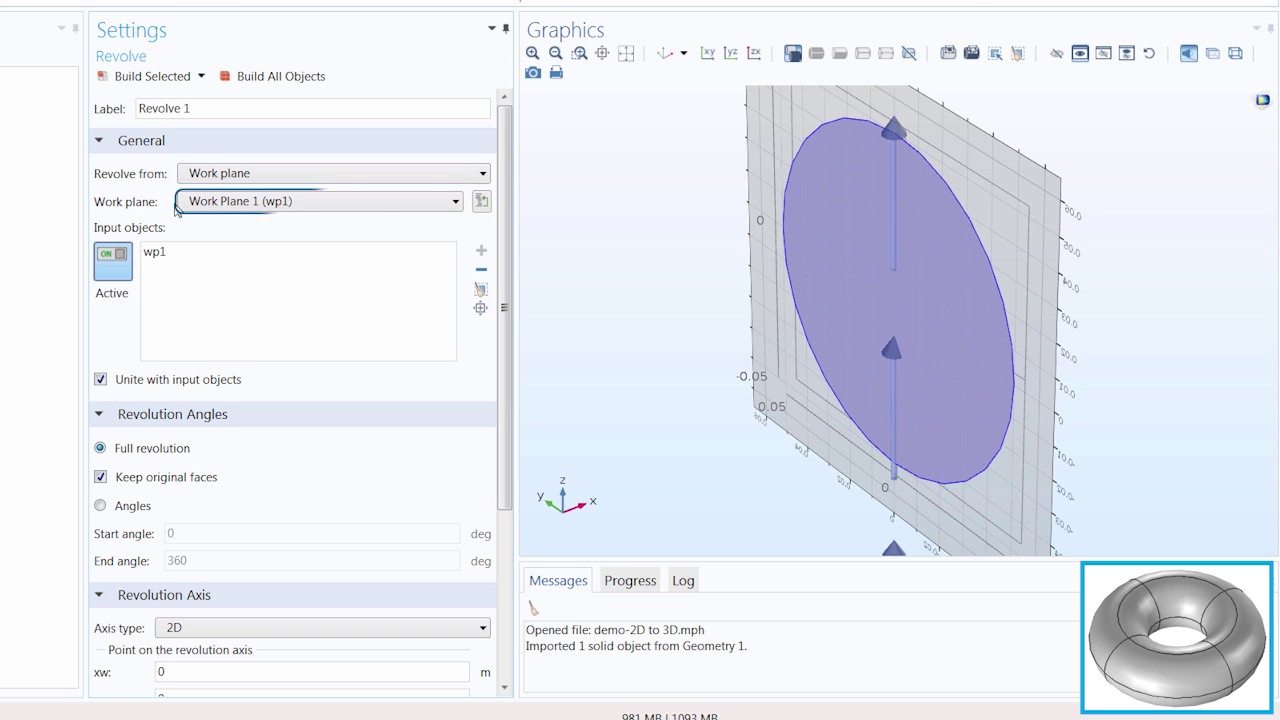
left_click(208, 203)
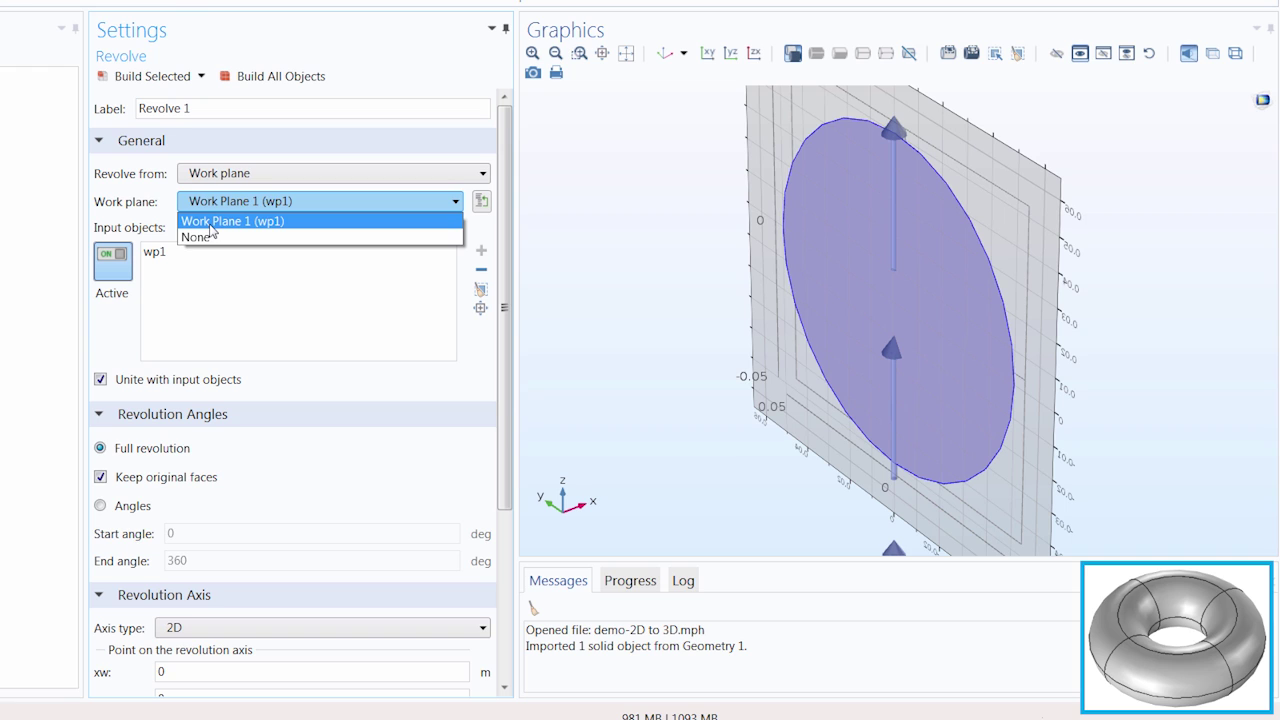
left_click(229, 224)
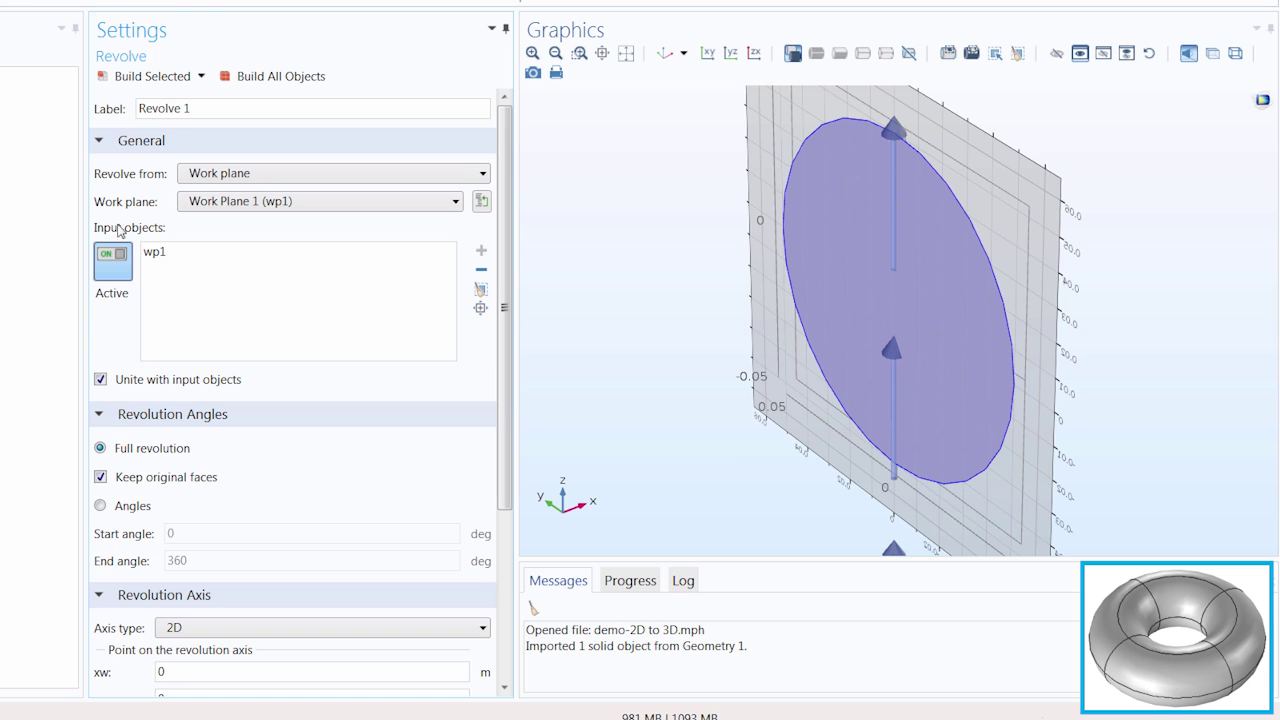
left_click(155, 252)
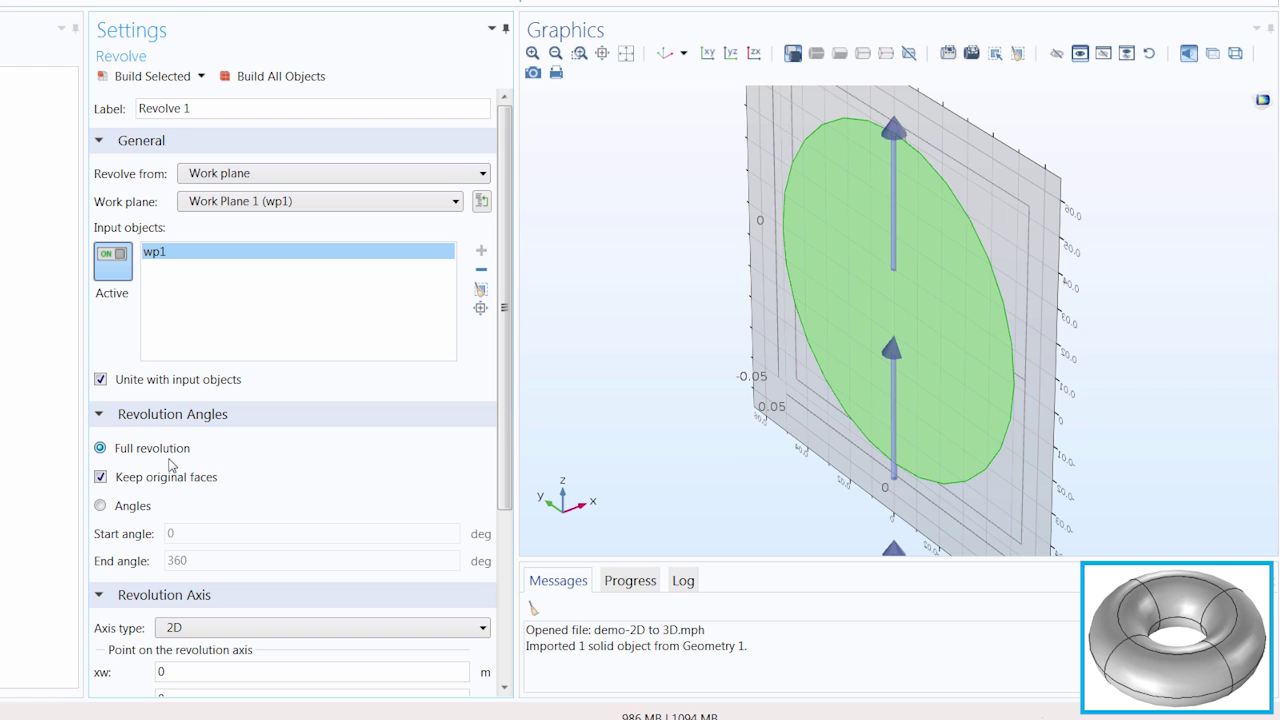
left_click(137, 510)
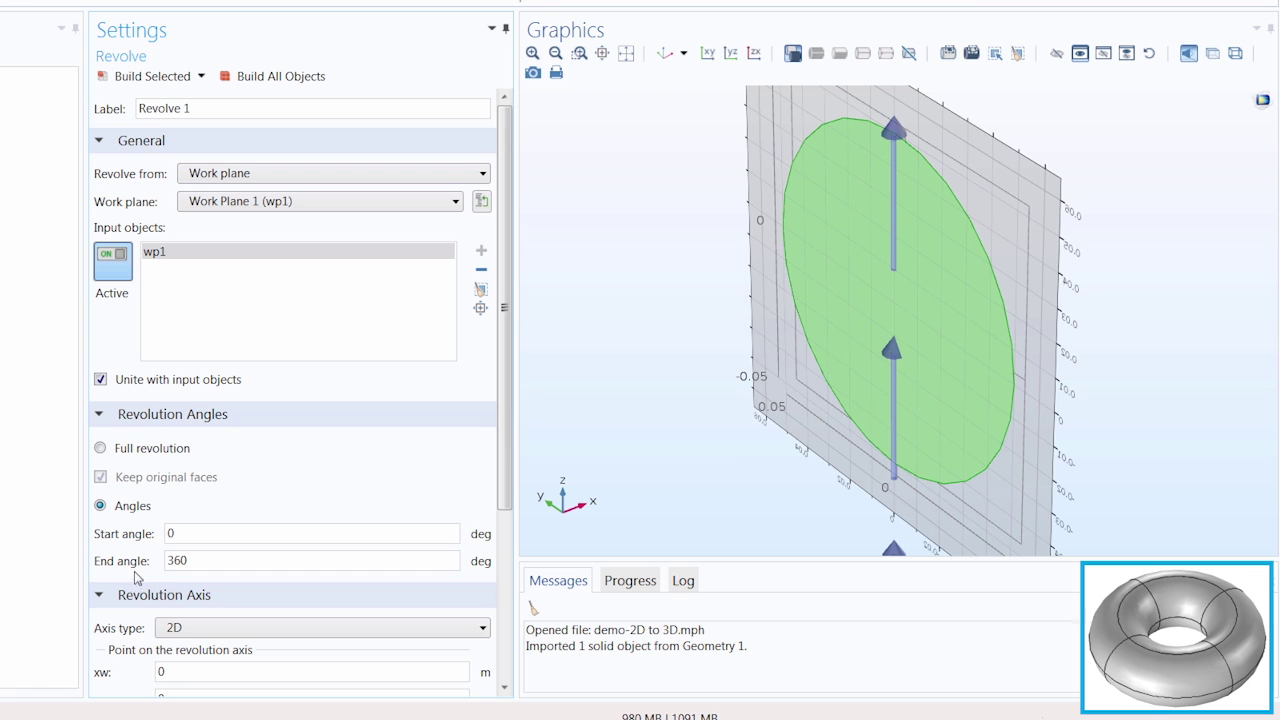
left_click(101, 449)
Set the revolution axis type to 3D and its direction to y 0 and z 1.
scroll(493, 236, "down", 5)
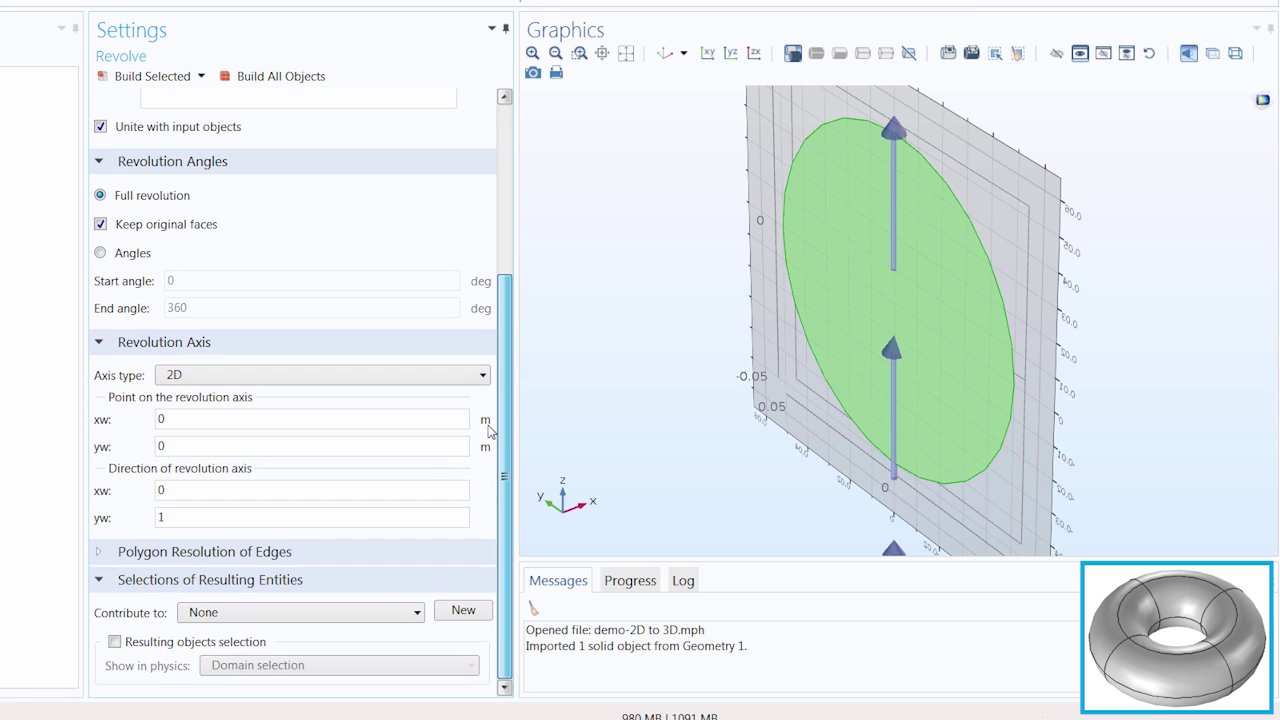
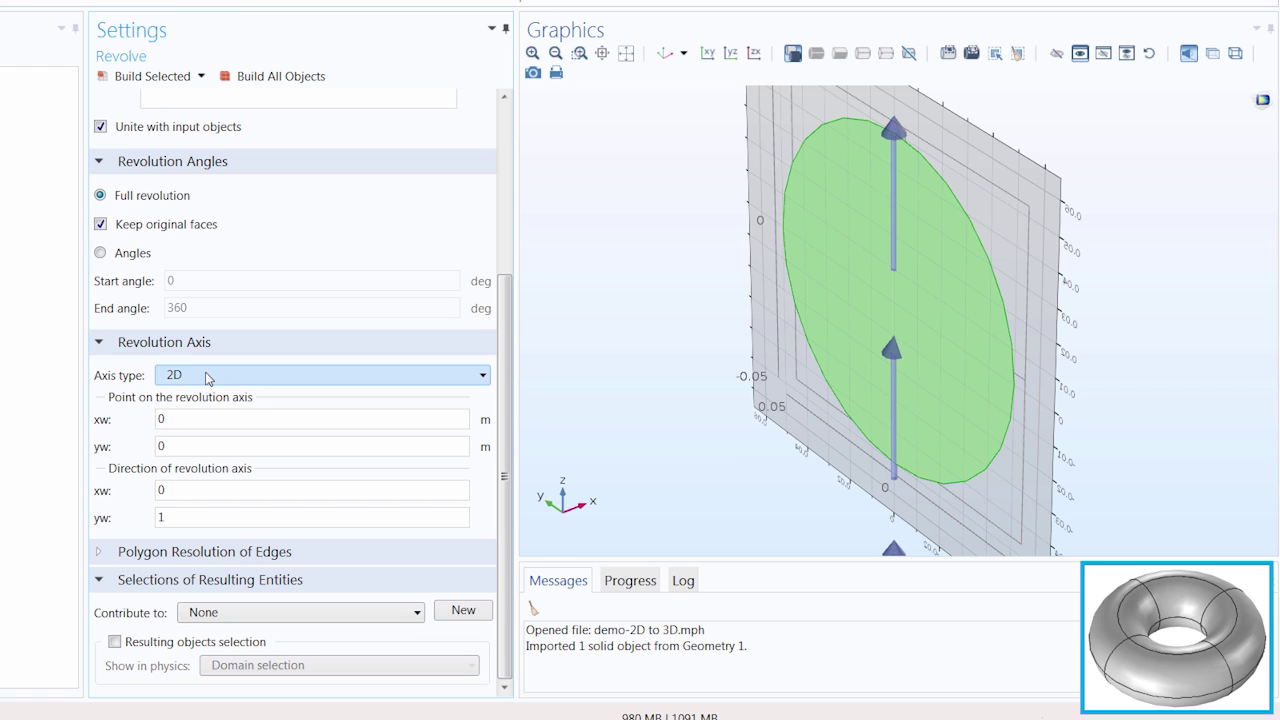
left_click(208, 377)
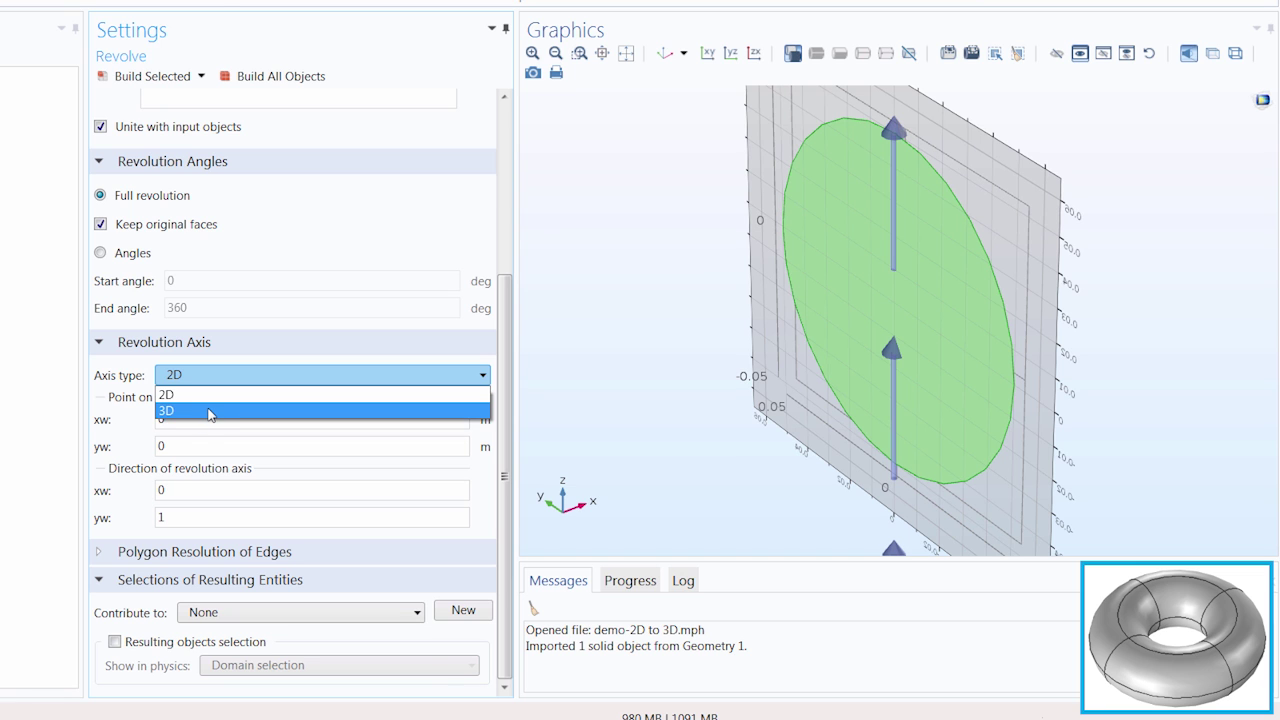
left_click(208, 411)
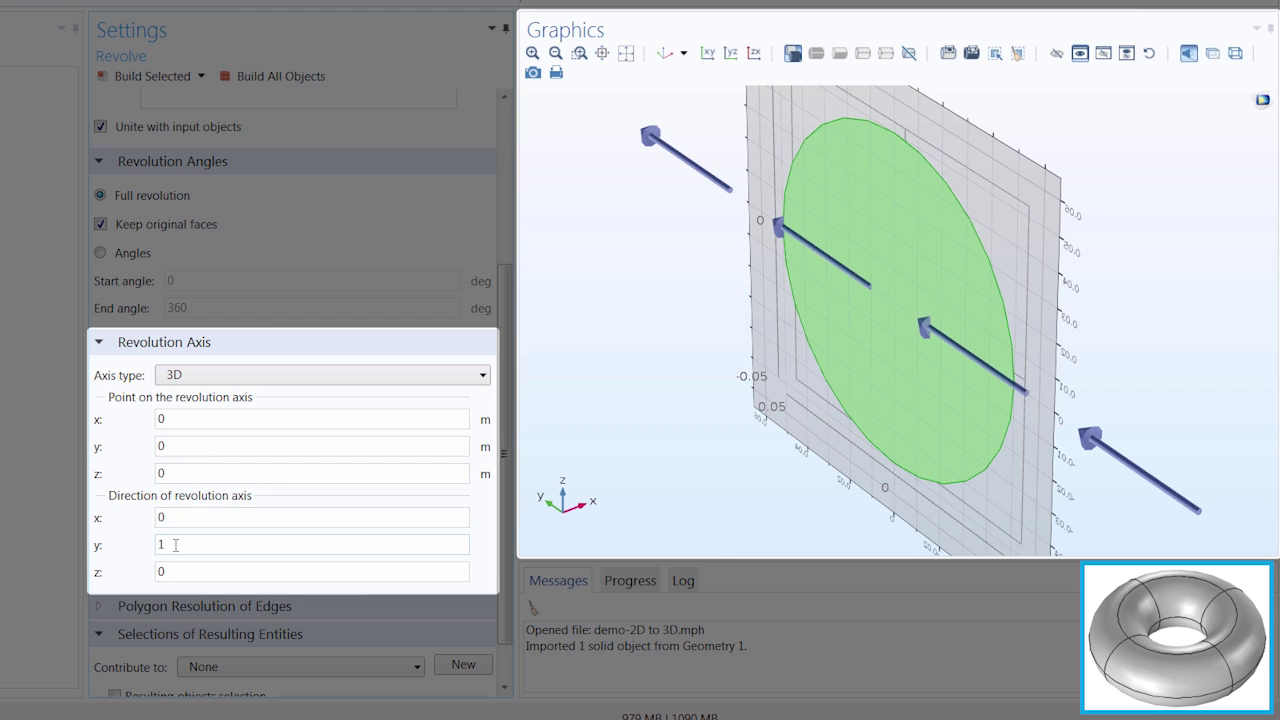
left_click_drag(175, 545, 157, 573)
type("0")
type("1")
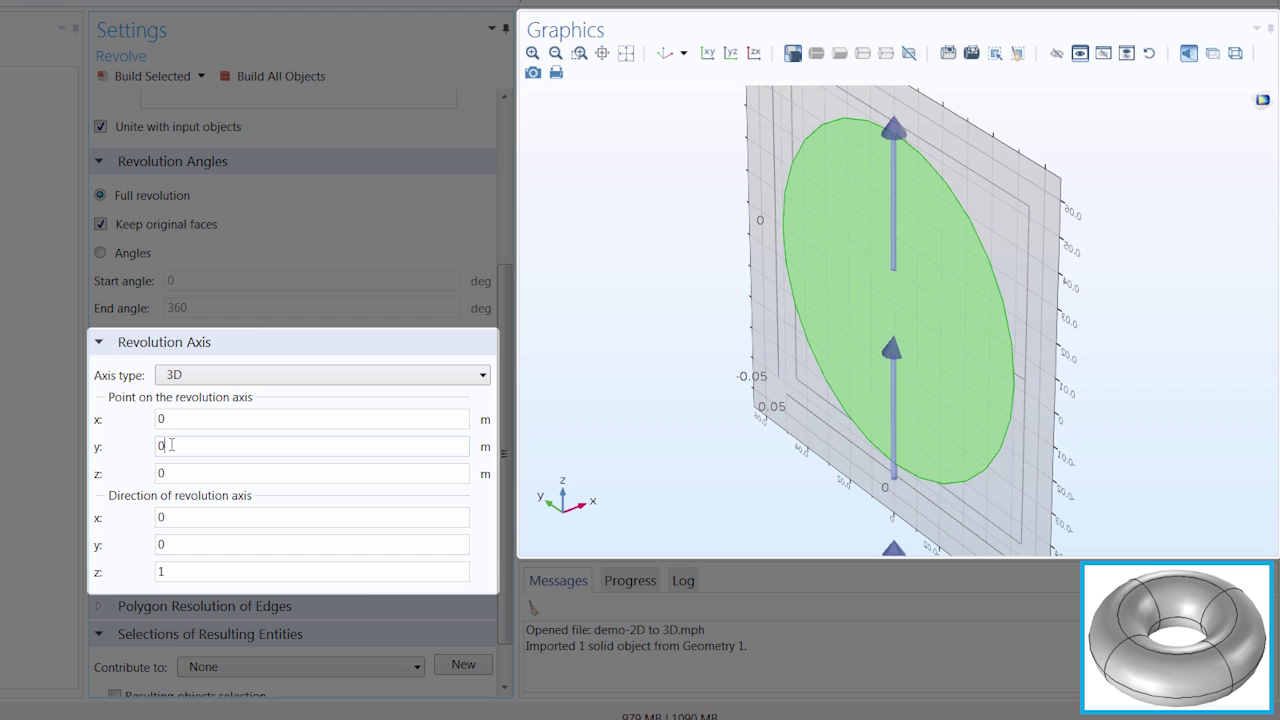
Set the y-coordinate of the point on the revolution axis to 10[cm].
left_click_drag(170, 445, 156, 450)
type("10[cm]")
key("Return")
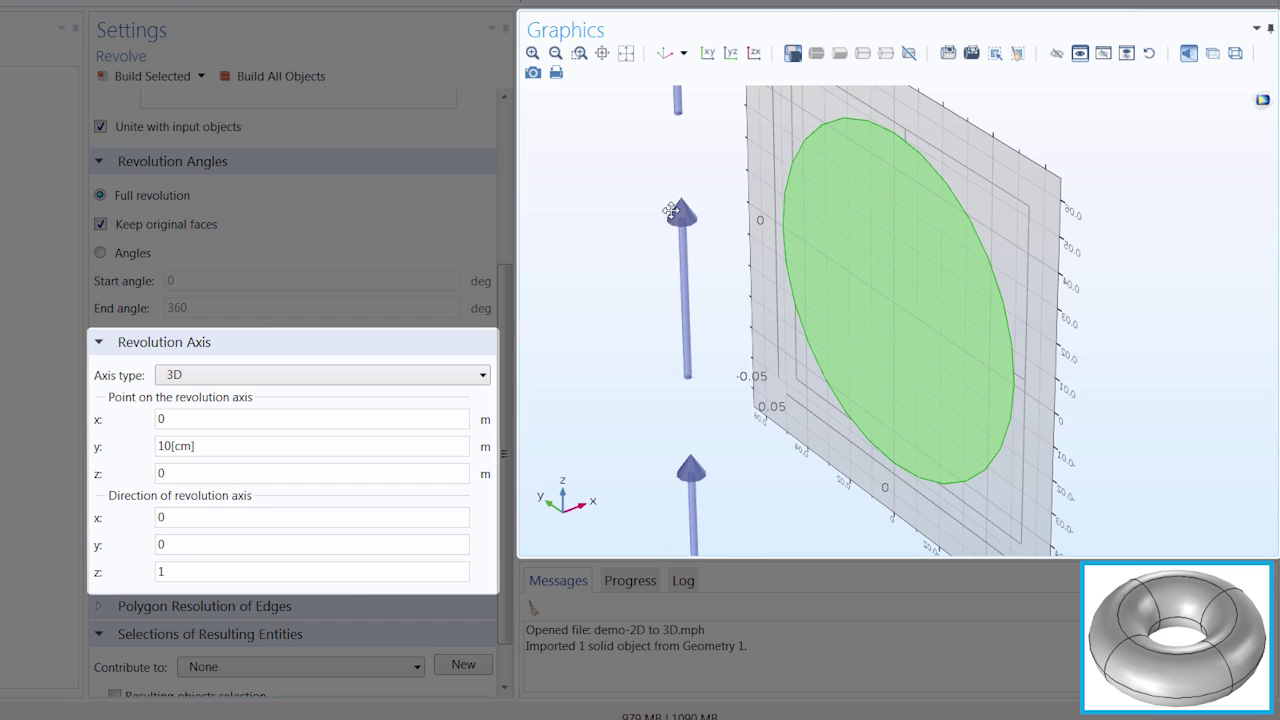
Build all objects of the Revolve geometry and display the resulting torus in the default 3D view.
left_click_drag(680, 212, 606, 194)
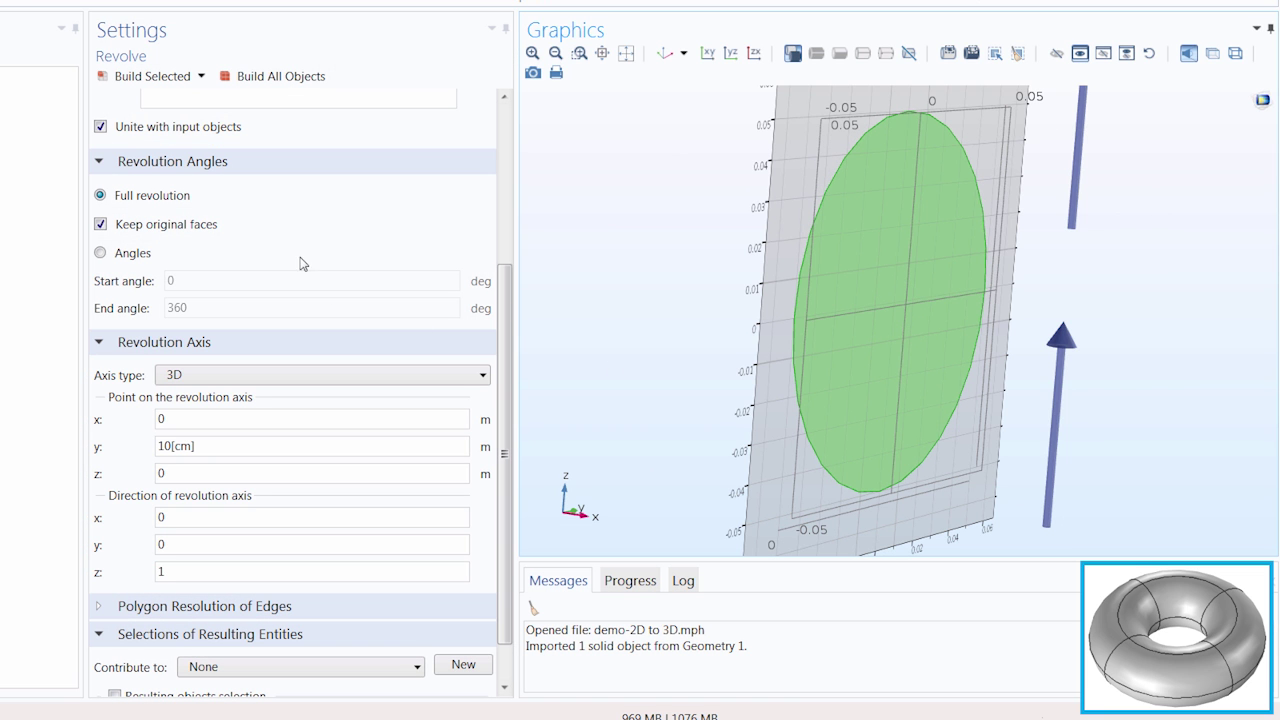
left_click(280, 77)
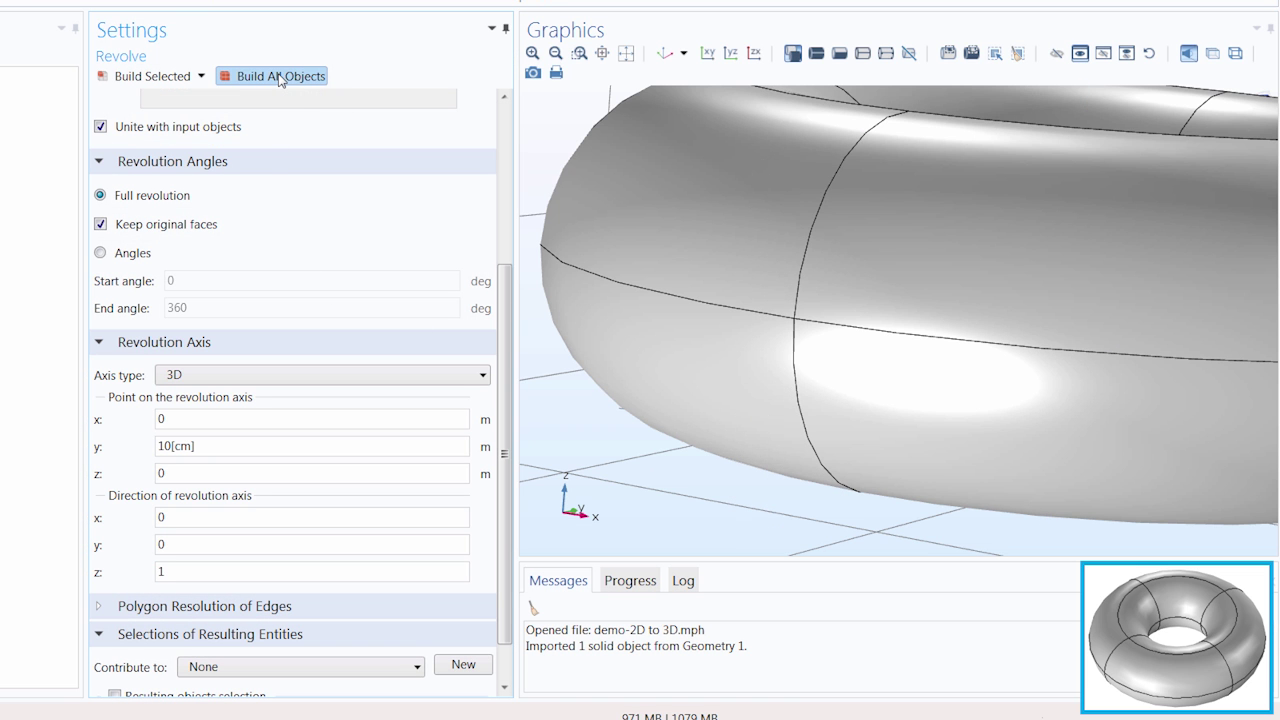
left_click(663, 55)
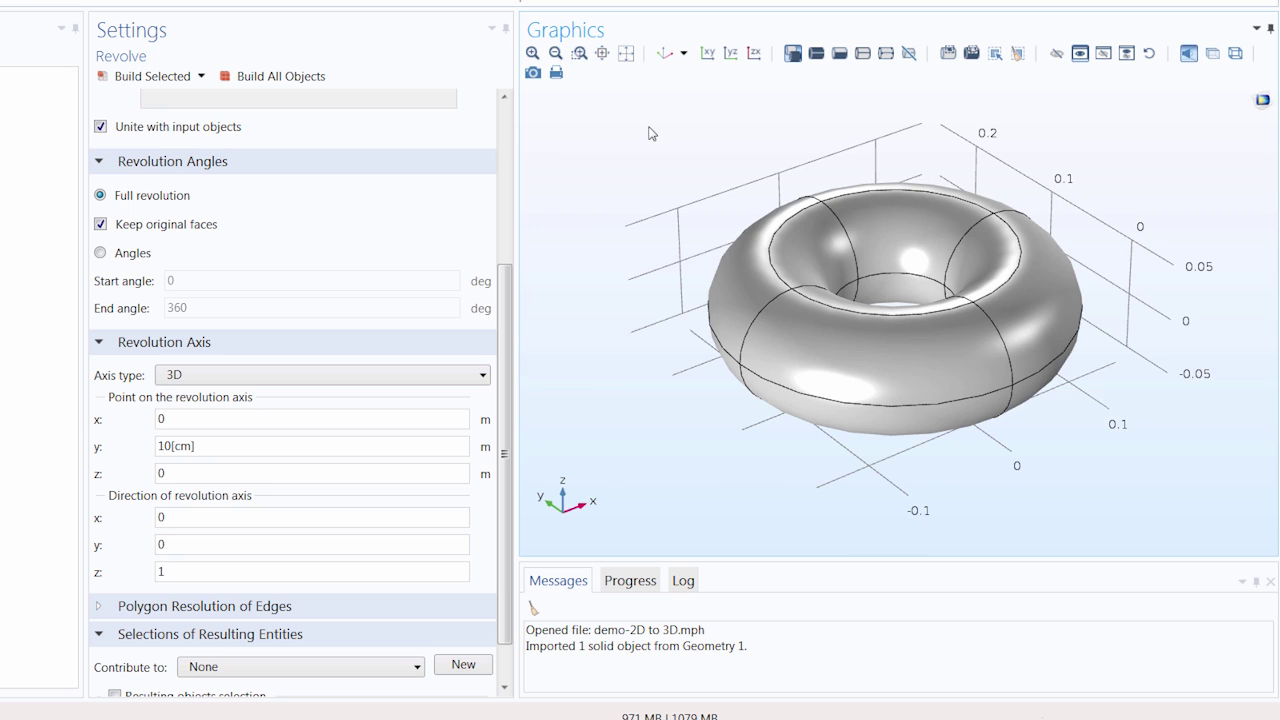
mouse_move(640, 197)
left_mouse_down()
mouse_move(634, 274)
mouse_move(645, 210)
left_mouse_up()
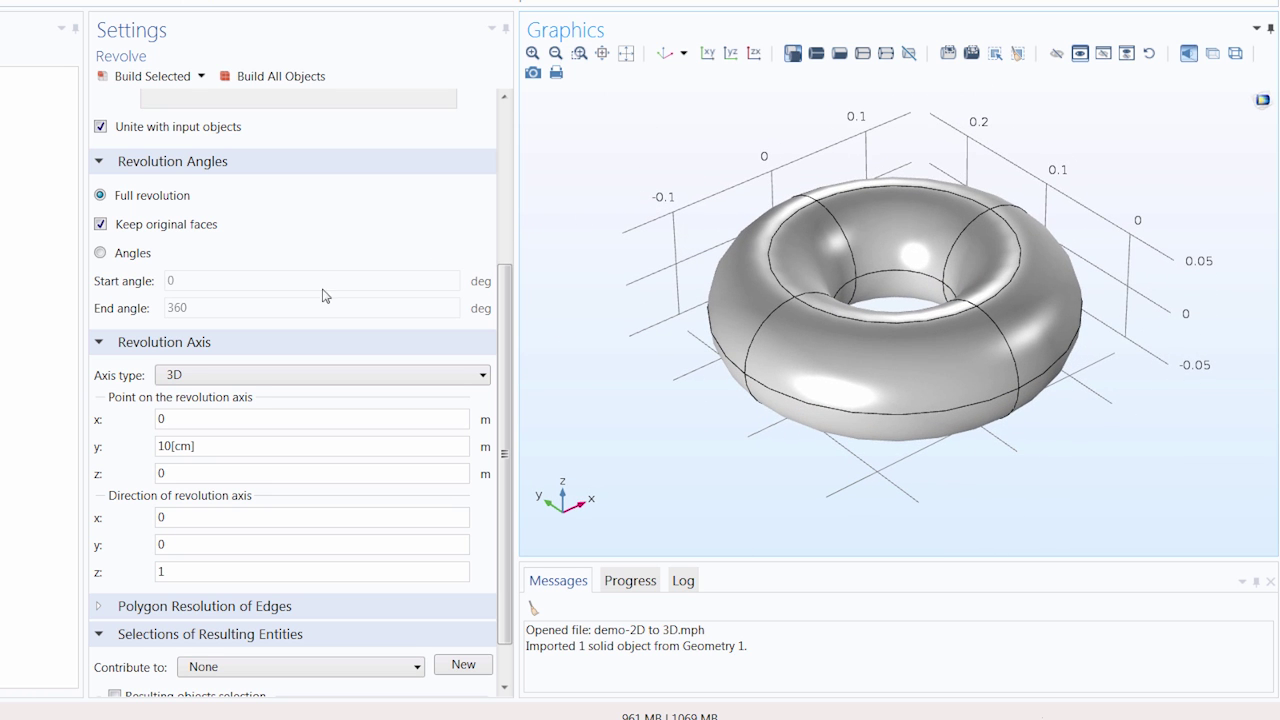
Set the y-coordinate of the point on the revolution axis to 0.5 and rebuild the Revolve operation.
double_click(167, 446)
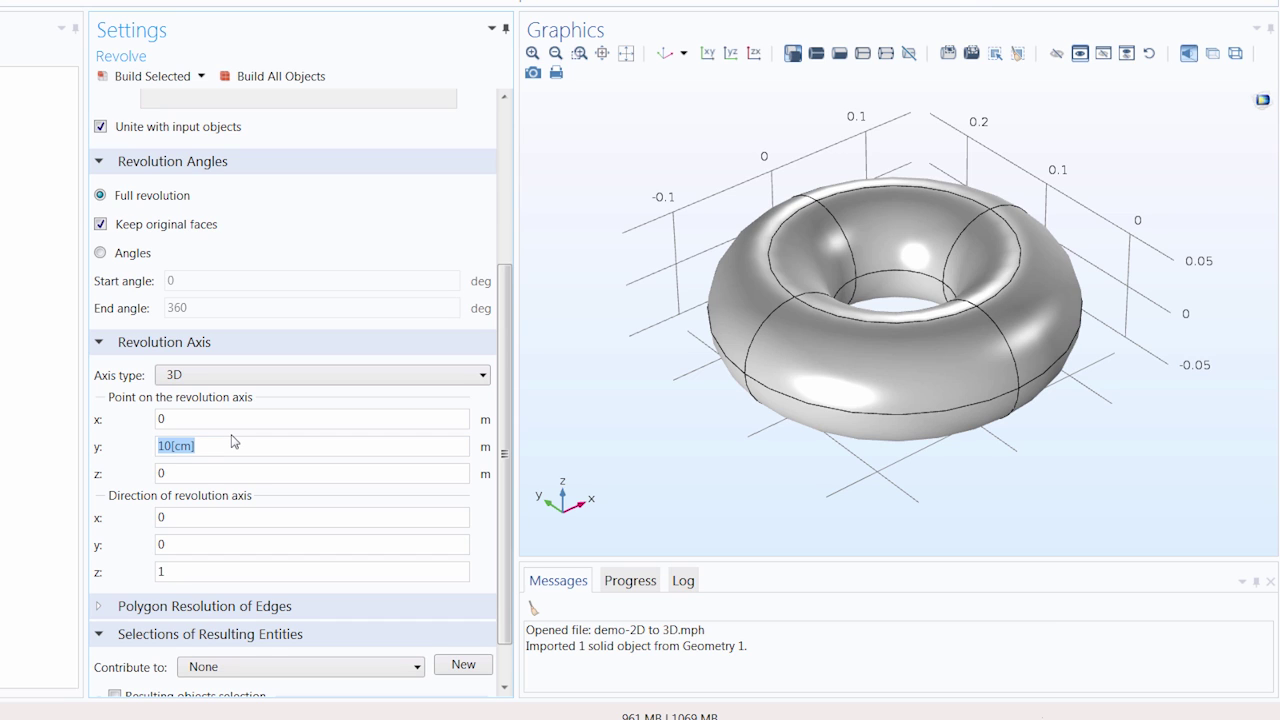
type("0.5")
key("Return")
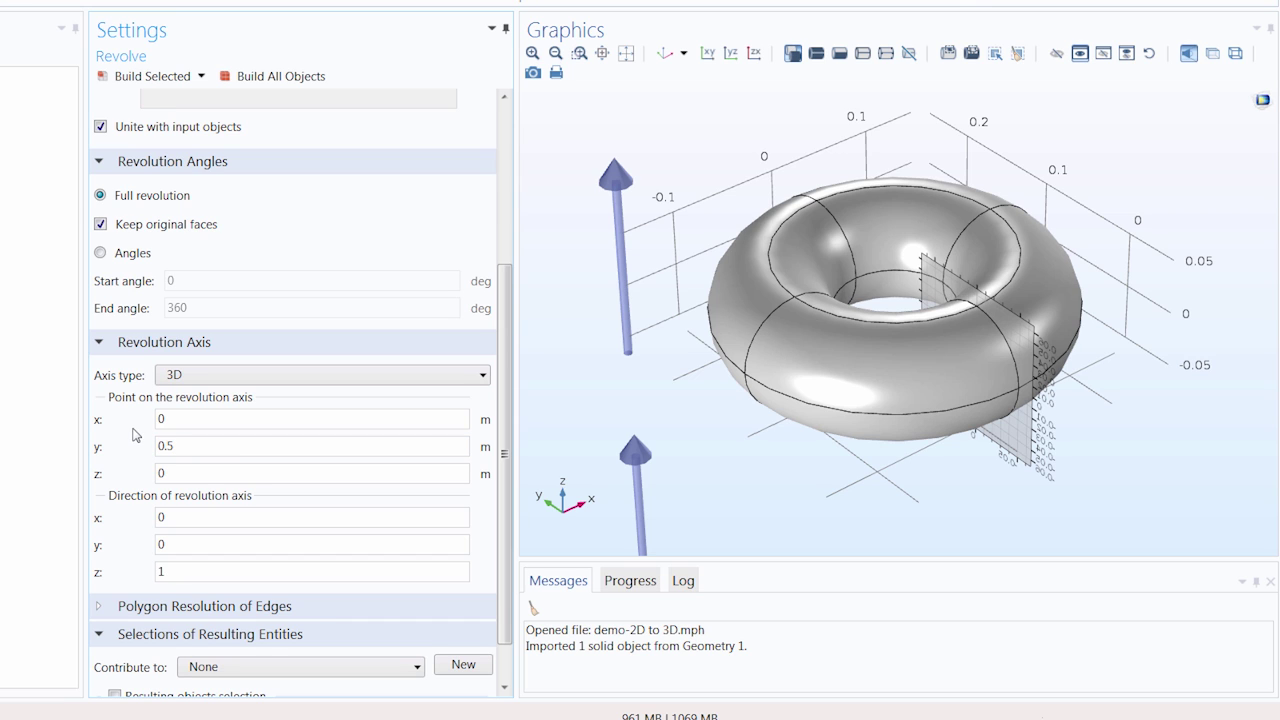
left_click(160, 88)
scroll(765, 200, "down", 3)
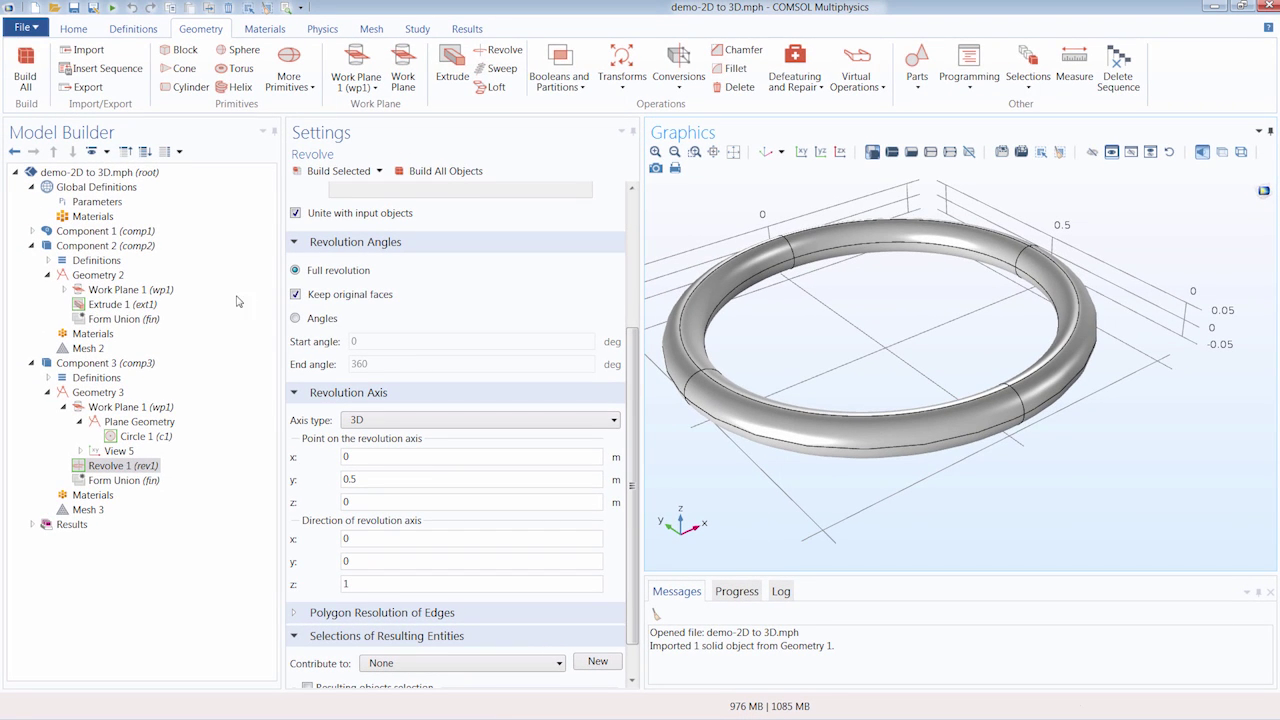
Collapse the revolve component's work plane node, add a new 3D component, and add a work plane to its geometry.
left_click(63, 407)
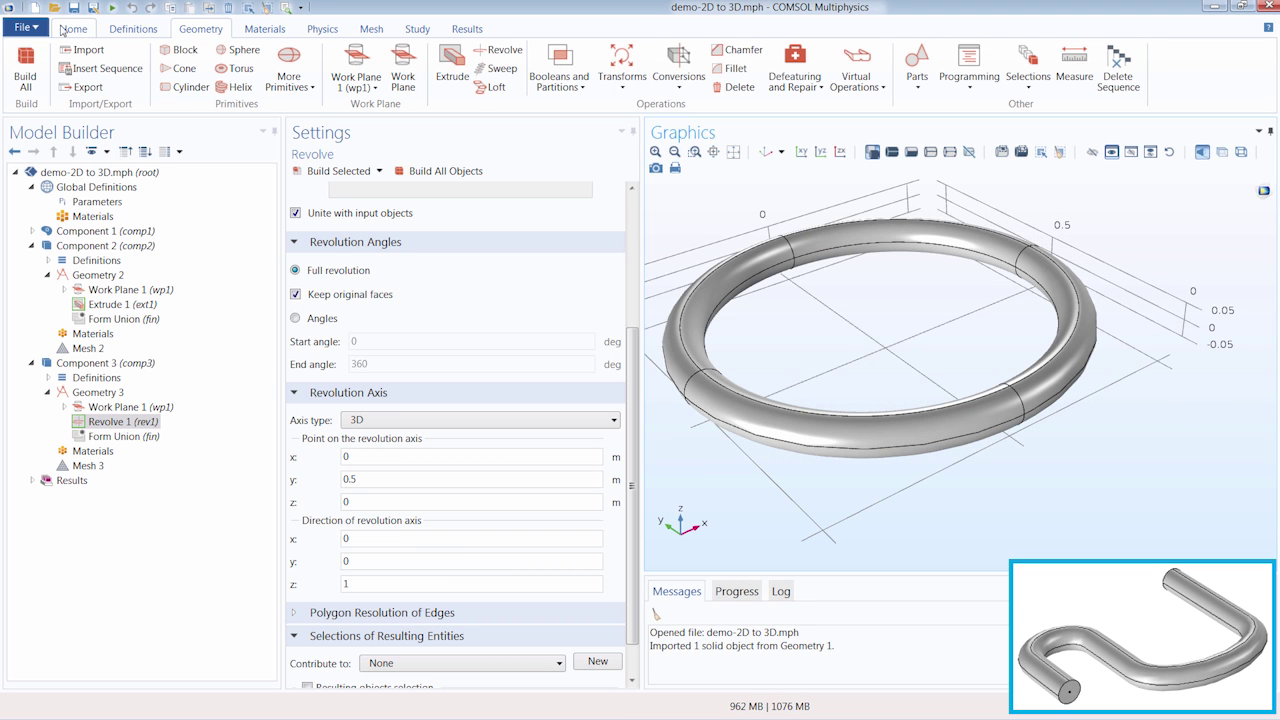
left_click(66, 29)
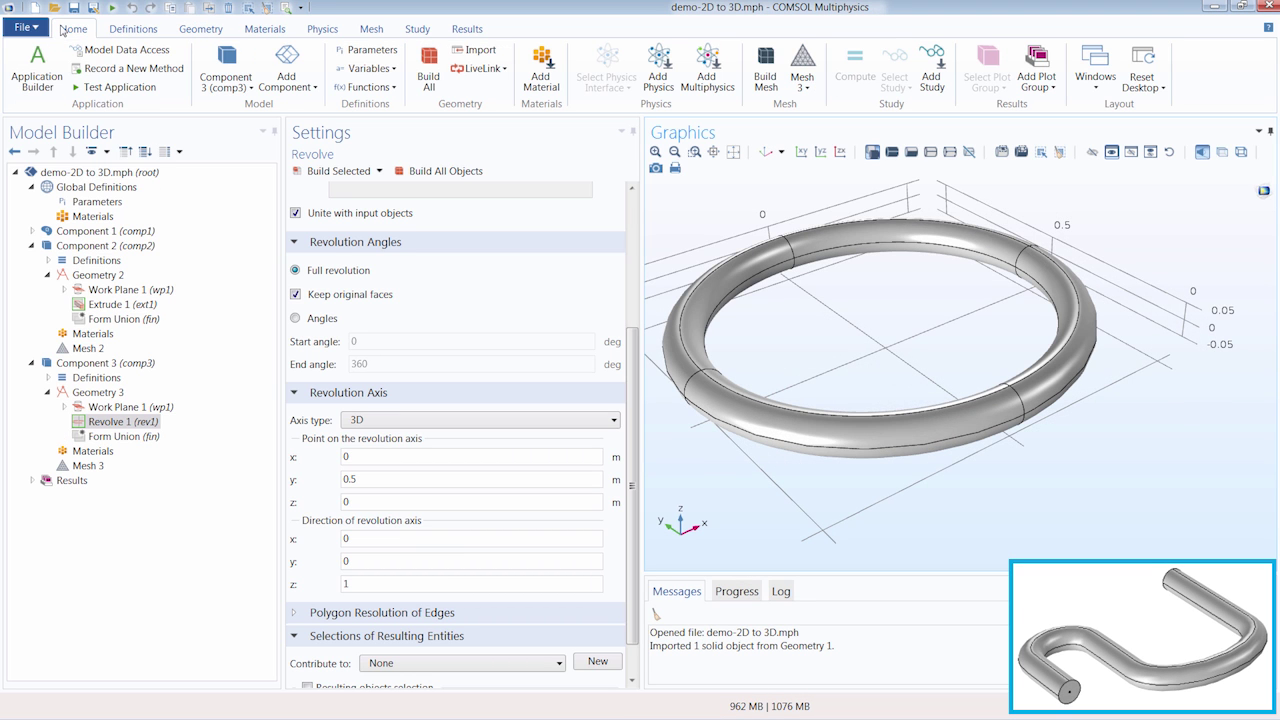
left_click(290, 76)
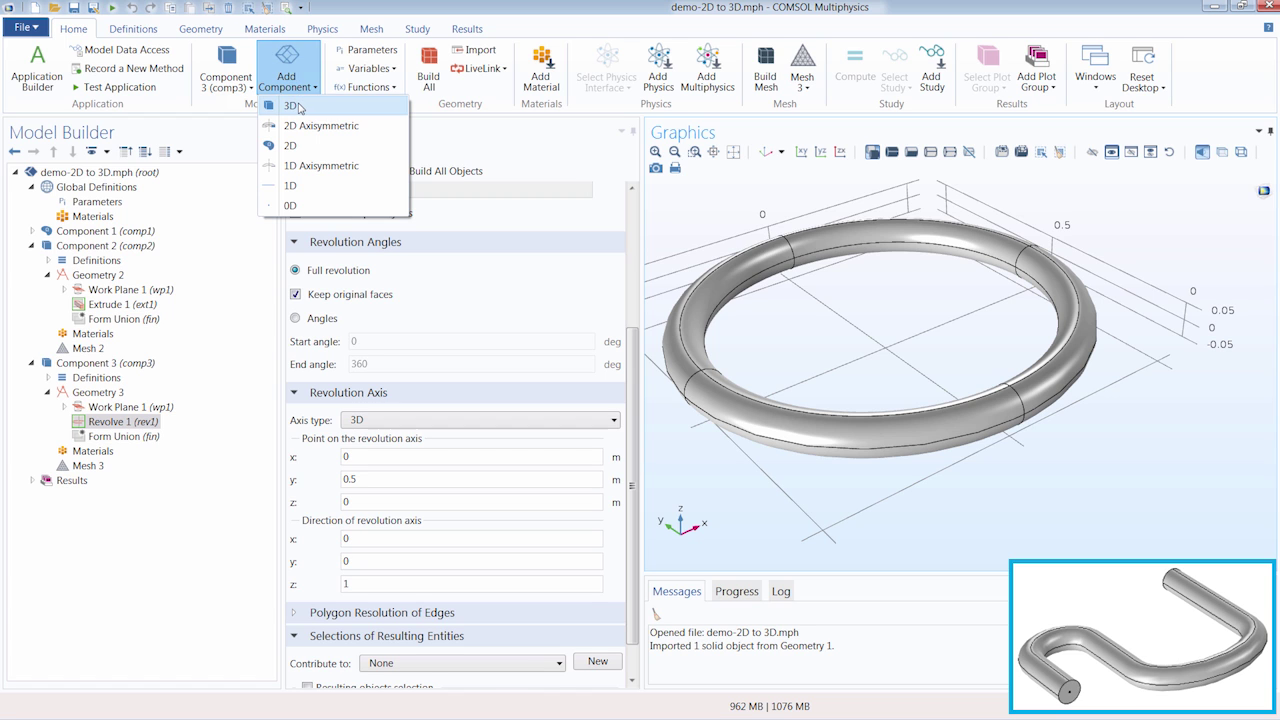
left_click(292, 106)
left_click(204, 29)
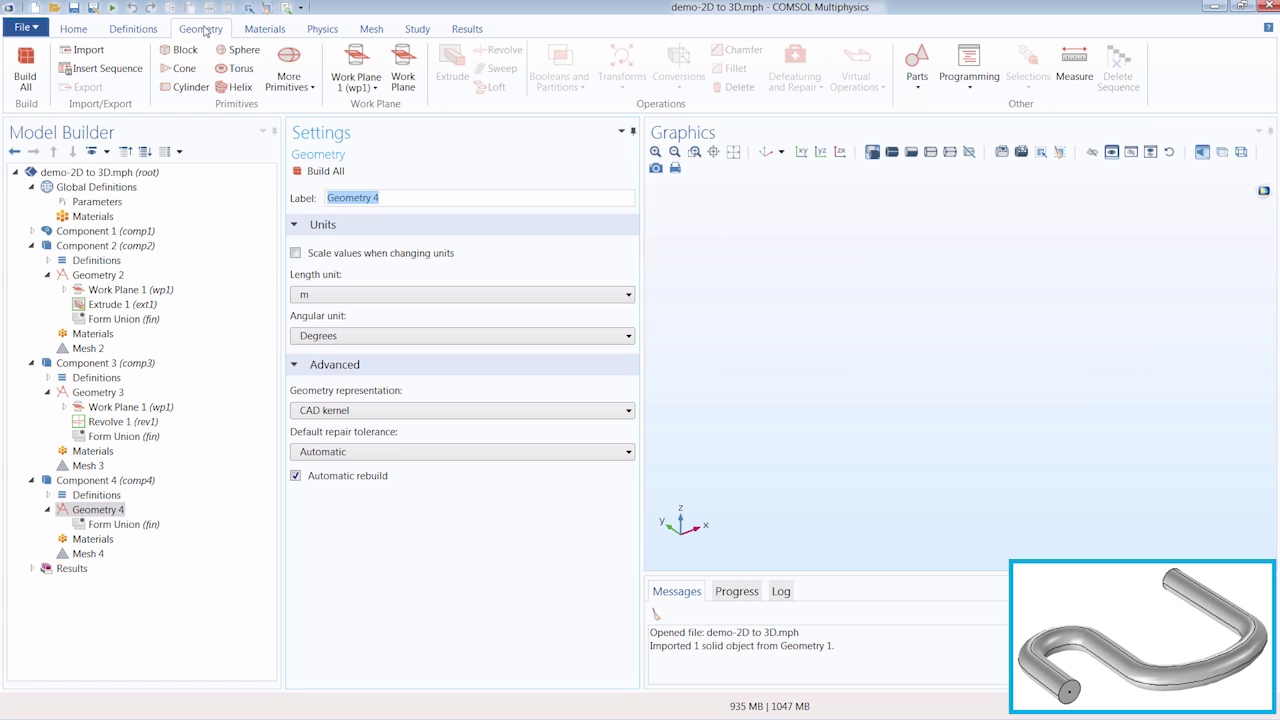
left_click(403, 86)
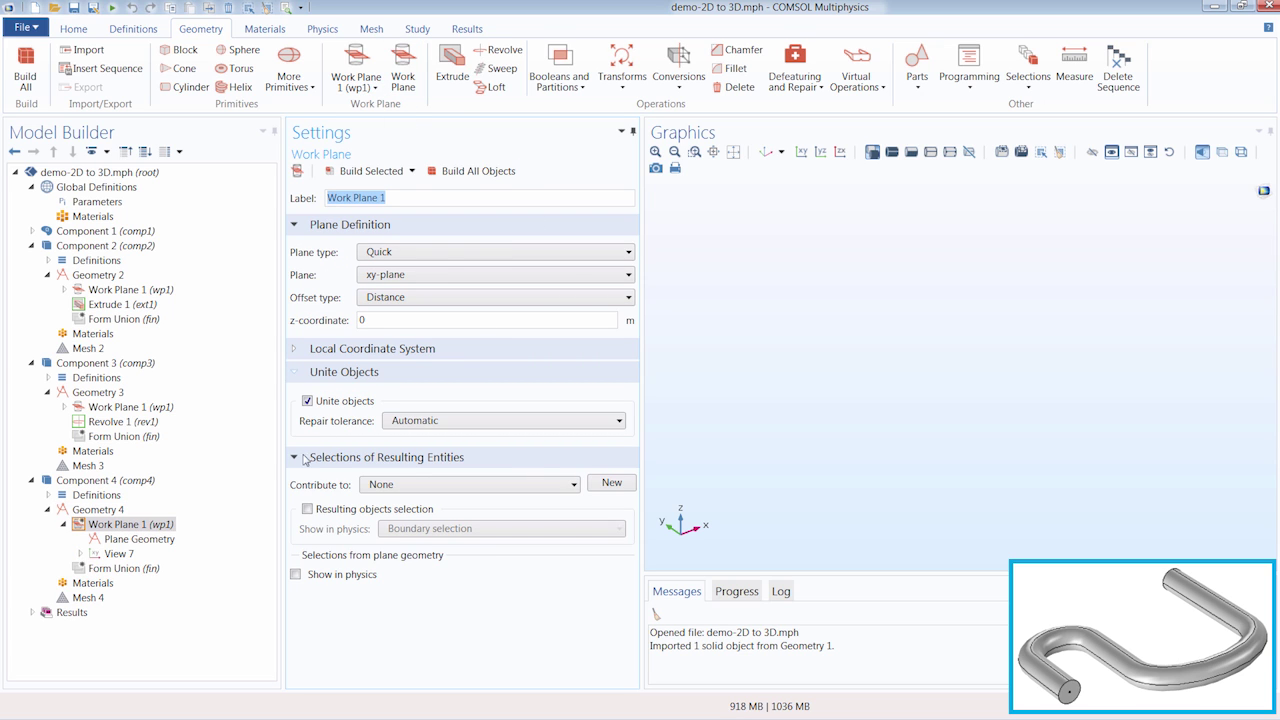
Draw a vertical line from (0, 0) to about (0, 1.4) in the new work plane's Plane Geometry.
left_click(149, 539)
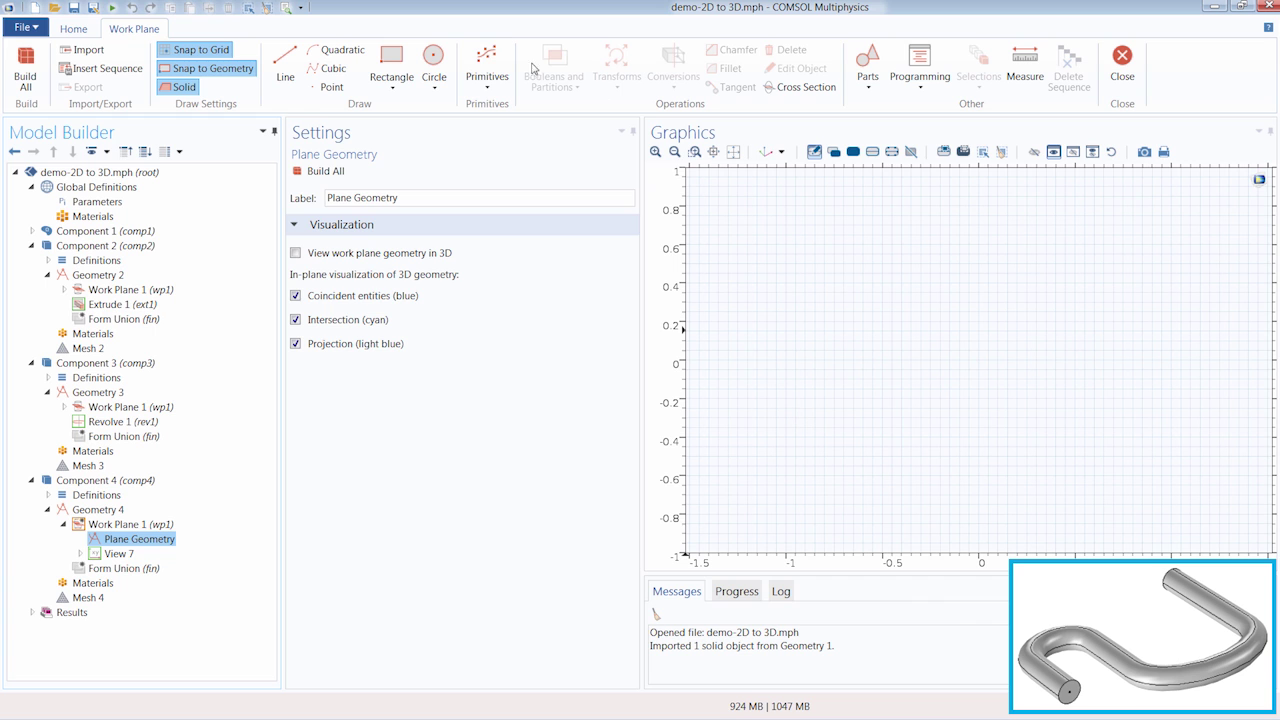
left_click(290, 58)
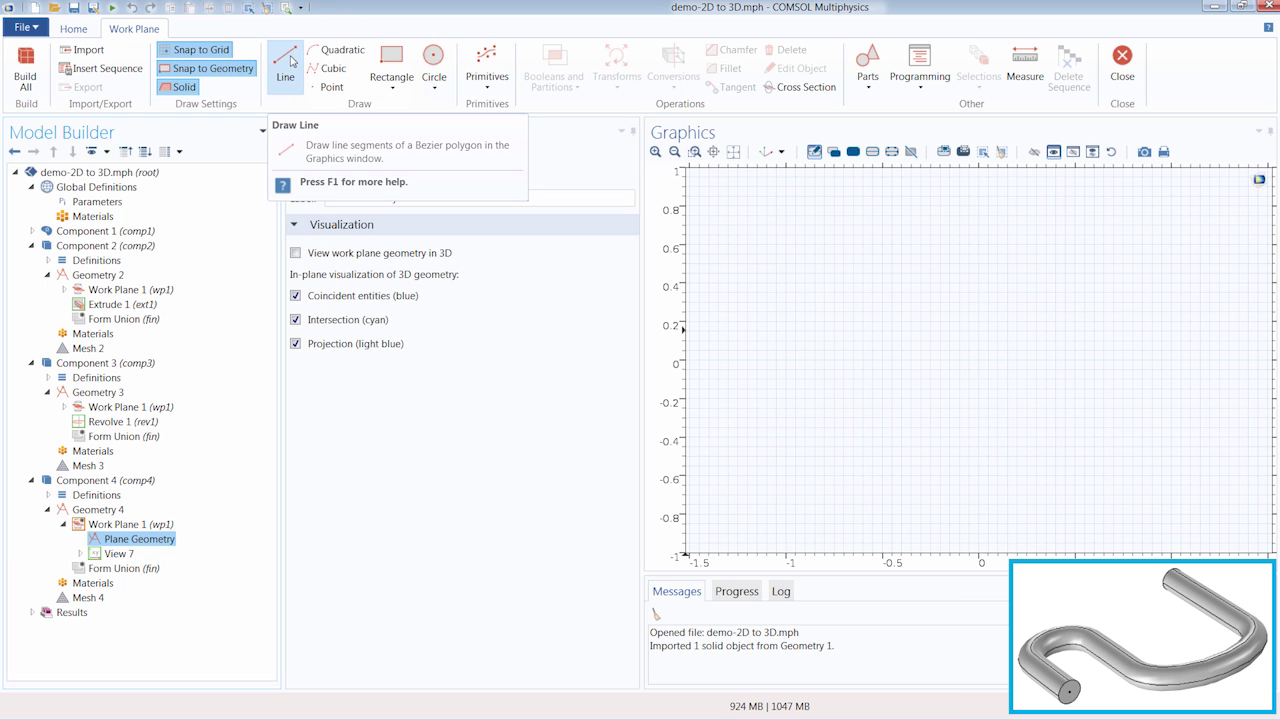
left_click(290, 58)
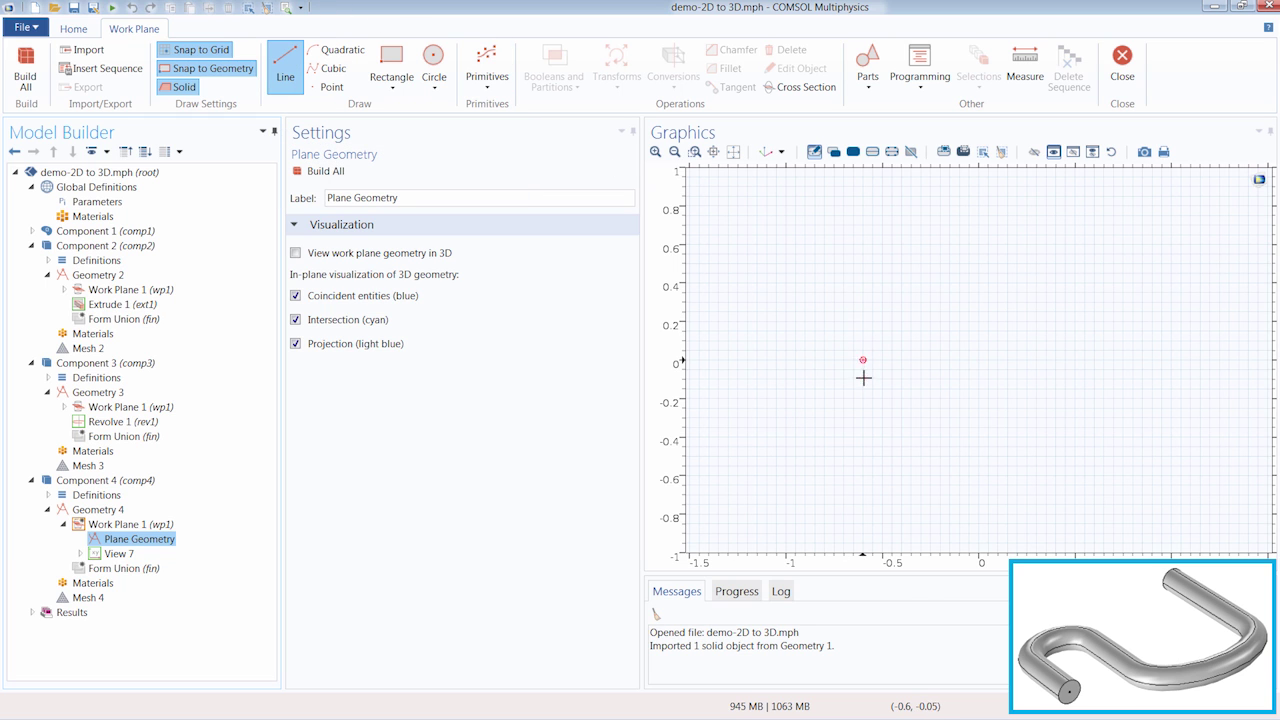
right_click_drag(894, 363, 777, 420)
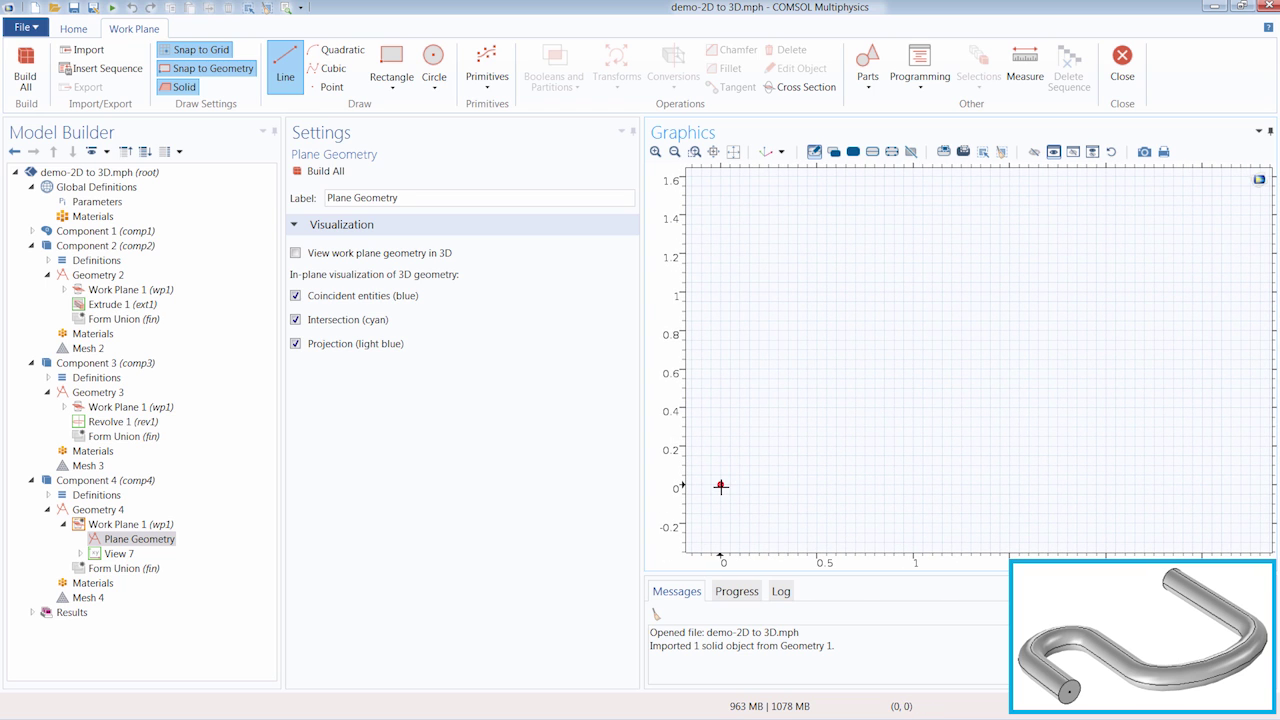
left_click(721, 486)
left_click(719, 214)
right_click(719, 216)
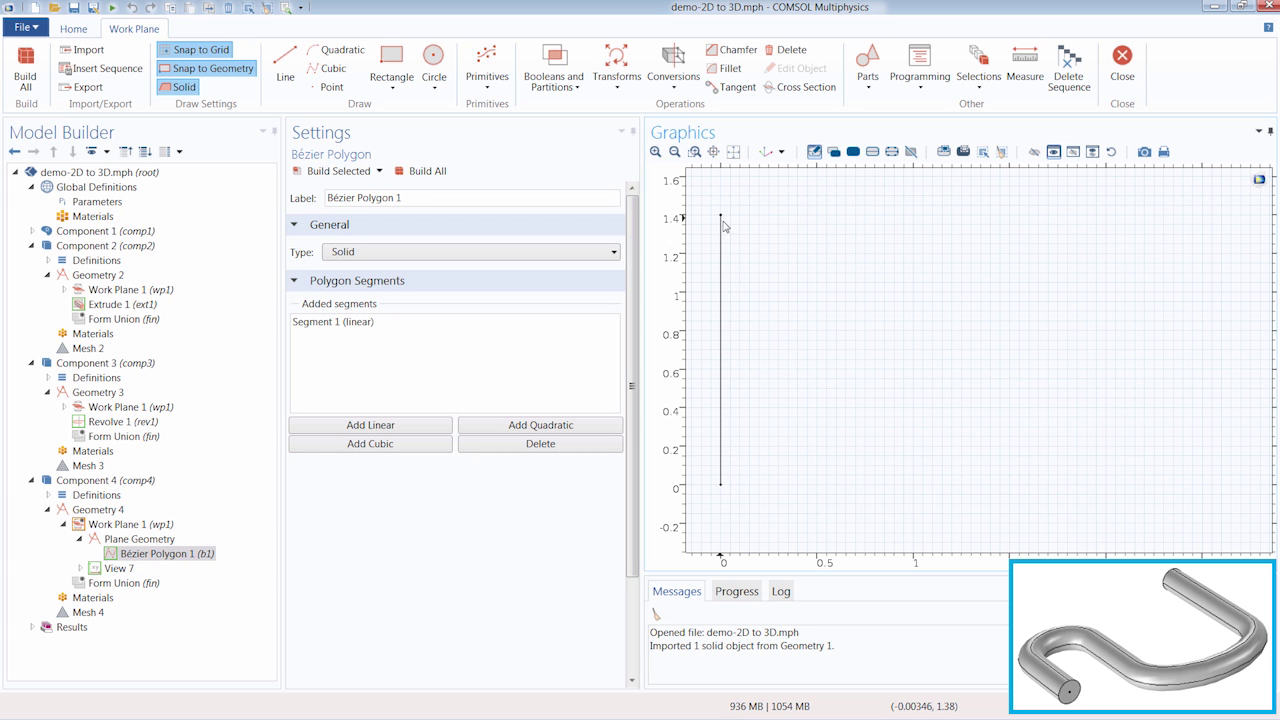
Draw an upper arch of two quadratic segments from the line's top end through (0.9, 2.1) to about (1.7, 1.4).
scroll(740, 260, "down", 4)
right_click_drag(801, 325, 802, 338)
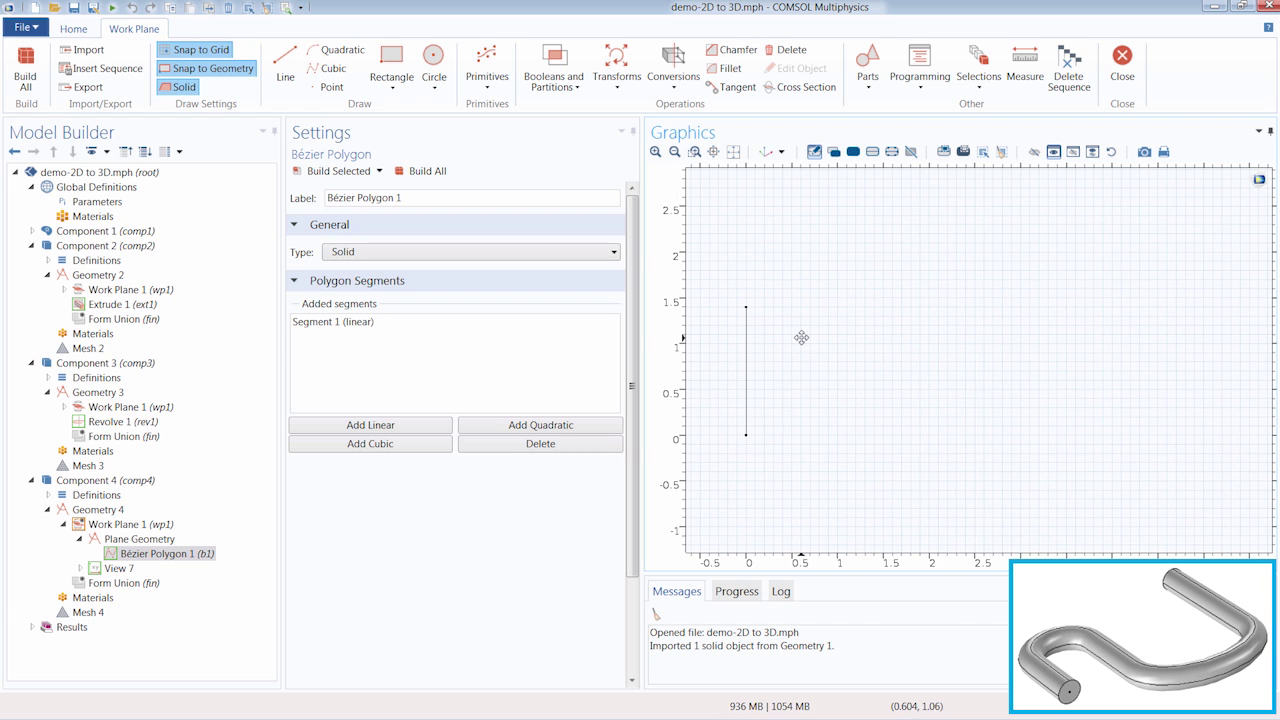
left_click(340, 50)
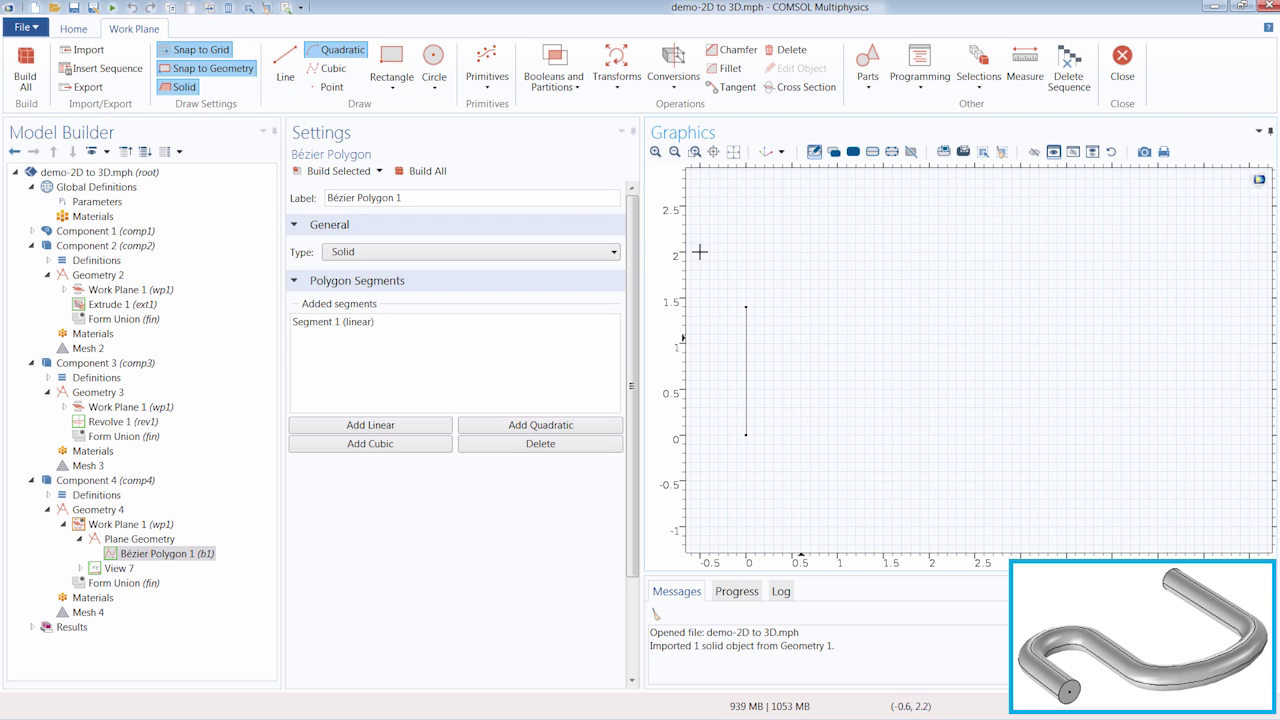
left_click(746, 306)
left_click(745, 242)
left_click(745, 242)
left_click(828, 243)
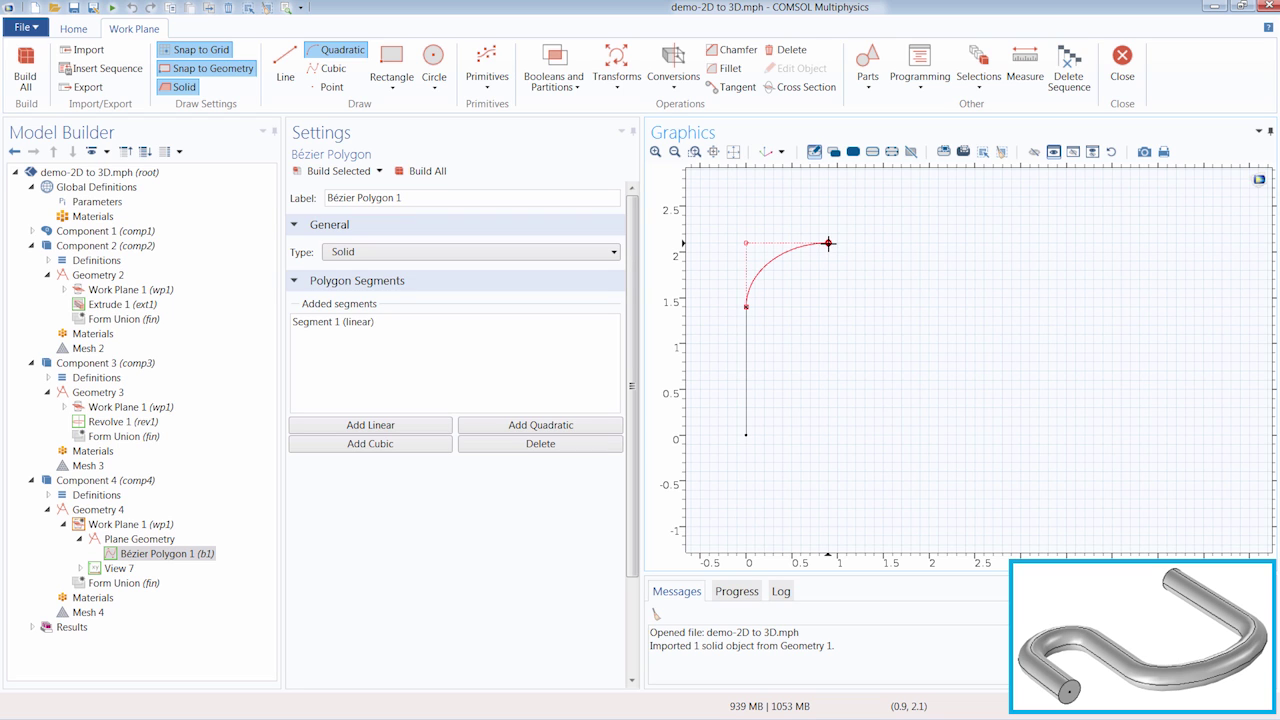
left_click(901, 243)
left_click(901, 306)
right_click(901, 307)
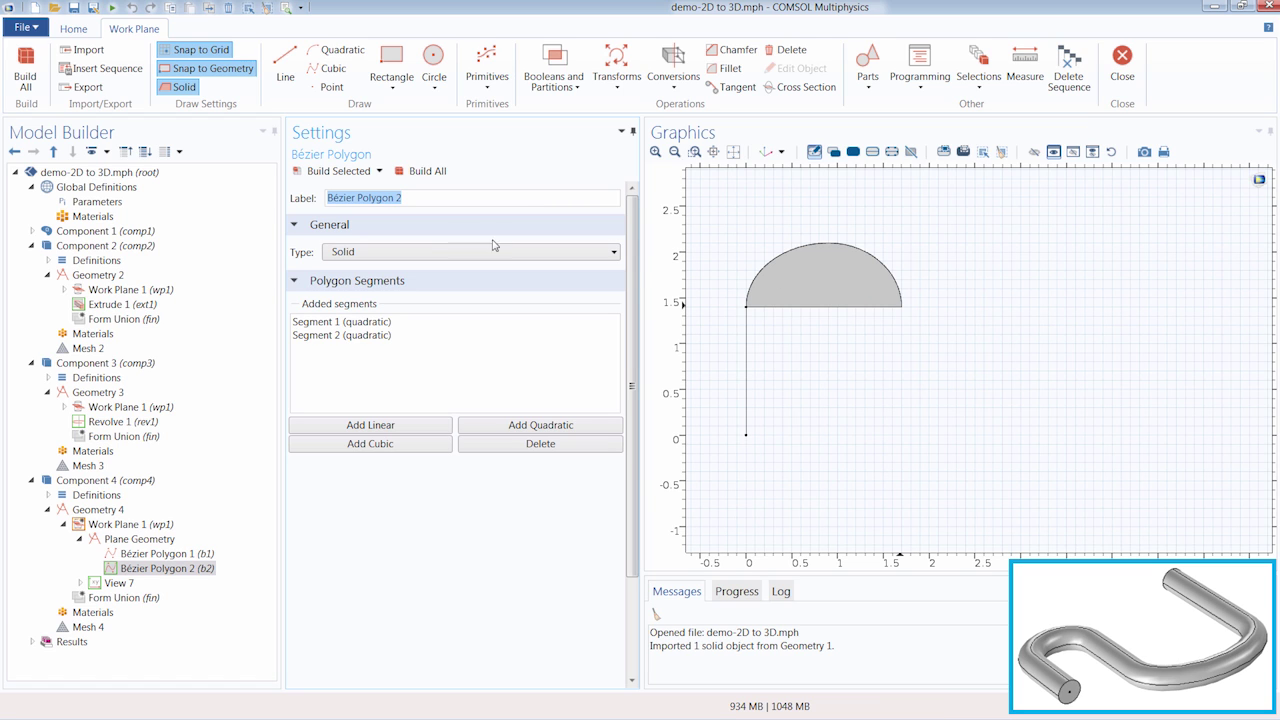
Change the upper arch's Bézier polygon type to Open curve and build it.
left_click(420, 255)
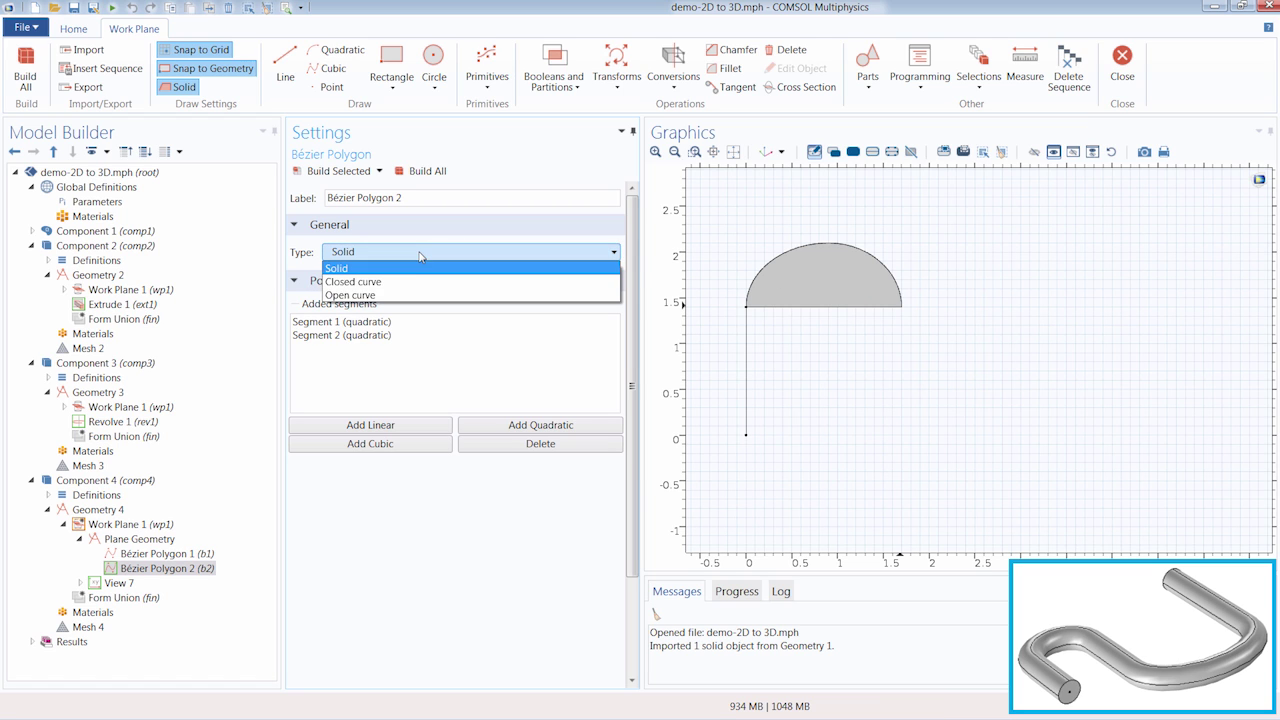
left_click(405, 298)
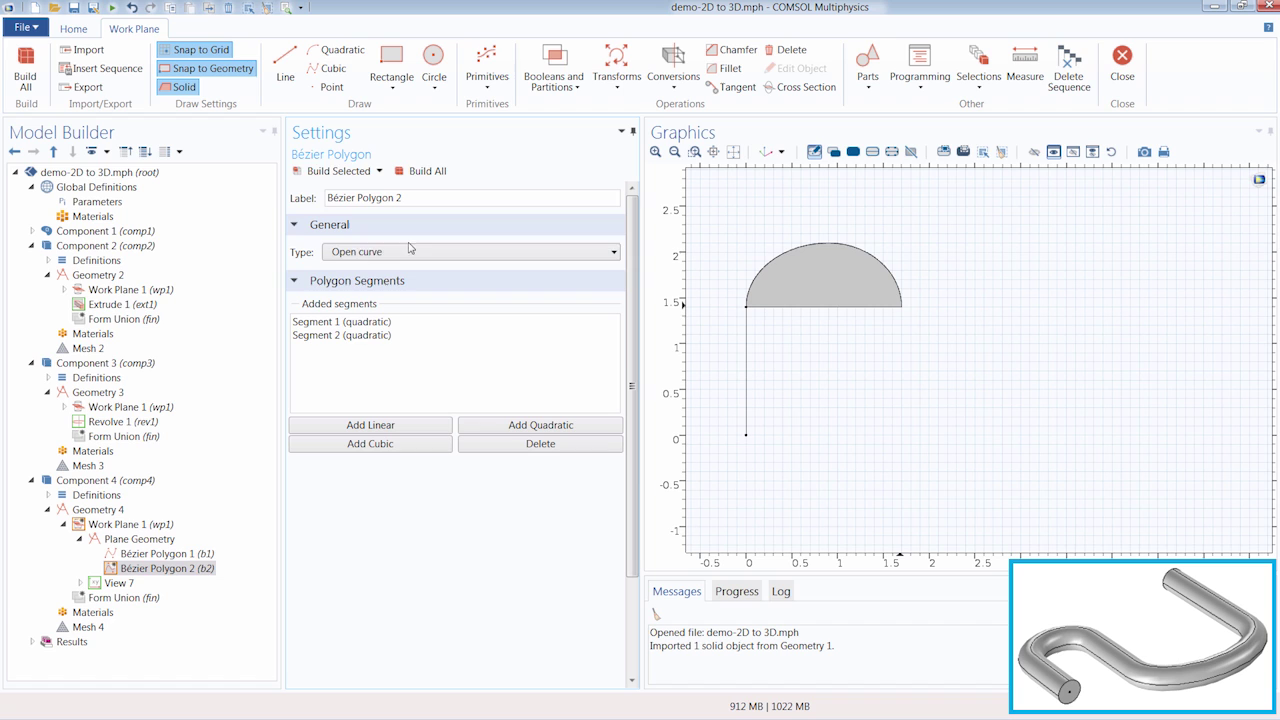
left_click(348, 172)
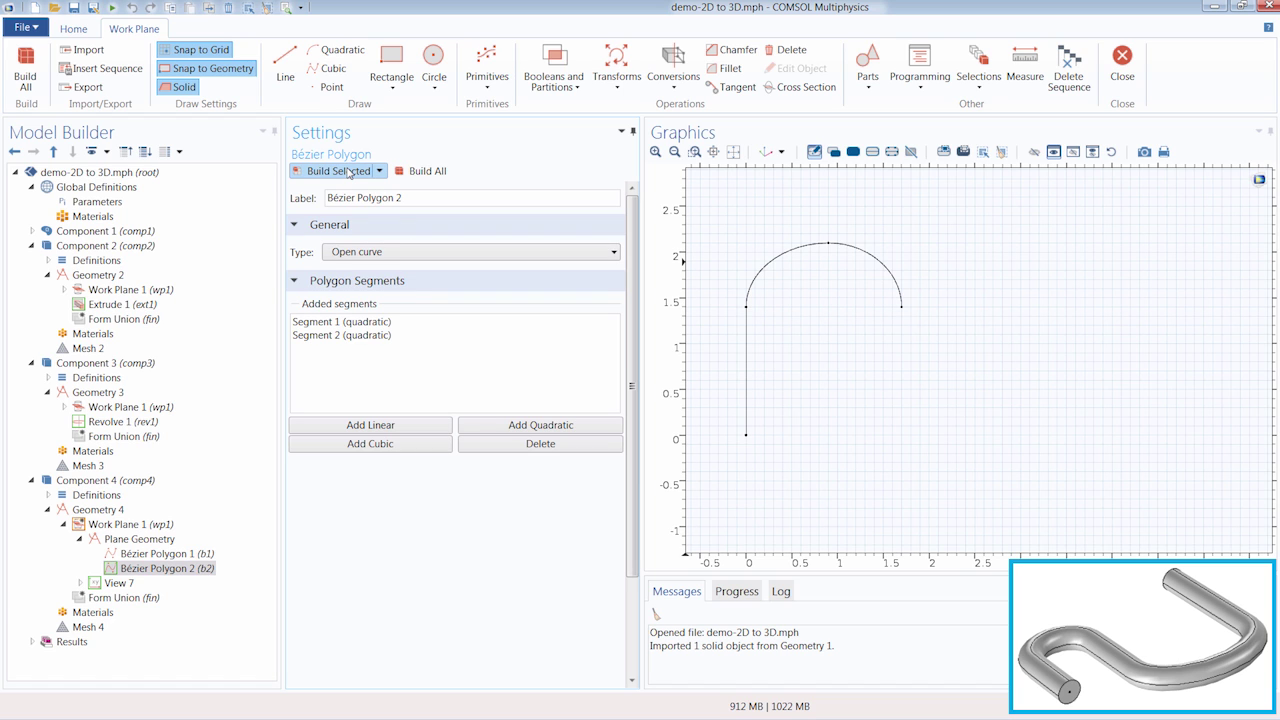
Draw a vertical line from the arch's free end down to about (1.7, -0.2).
left_click(285, 68)
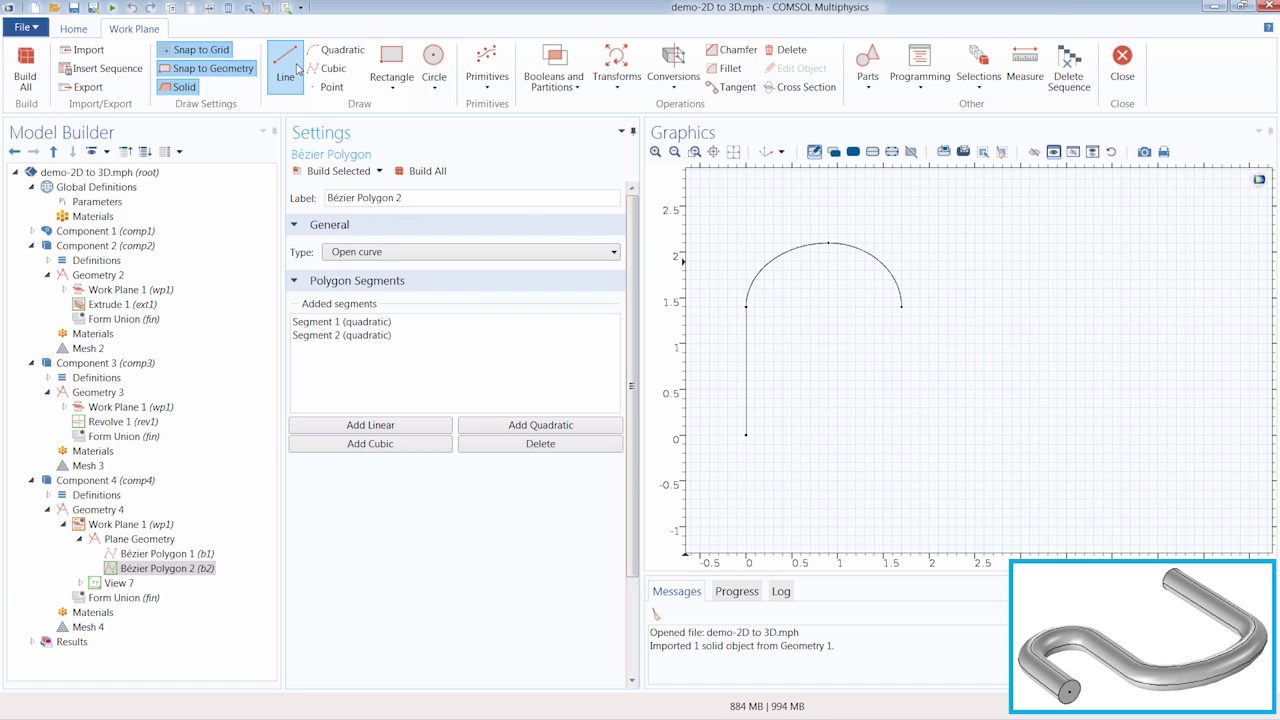
left_click(903, 310)
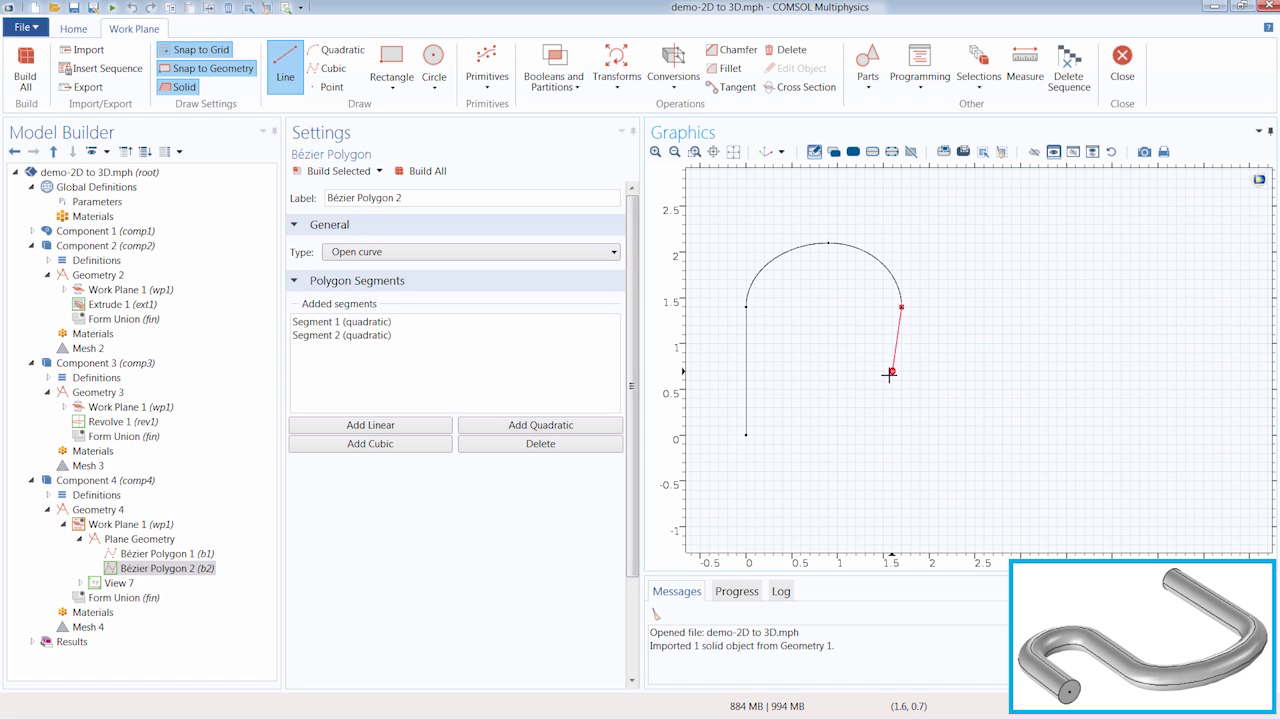
left_click(903, 453)
right_click(903, 450)
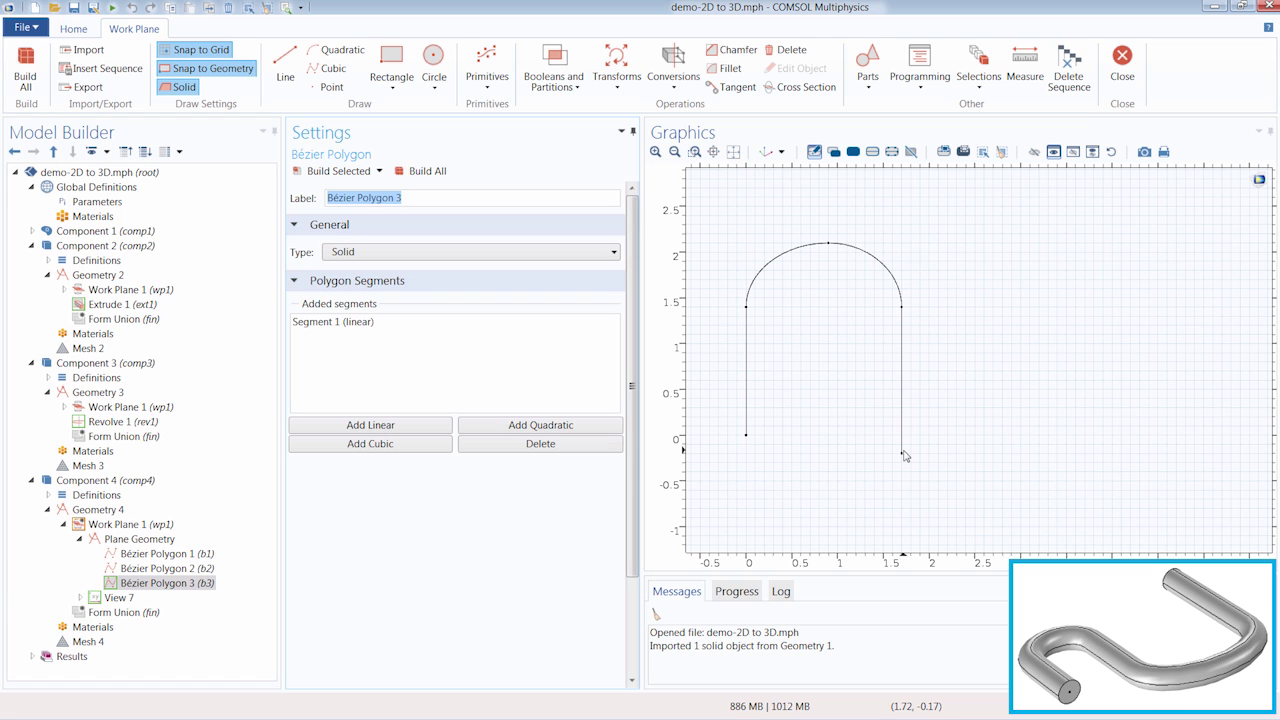
Draw a lower arch of two quadratic segments from (1.7, -0.2) through about (3.4, -1.2) to (5.1, -0.2).
left_click(337, 49)
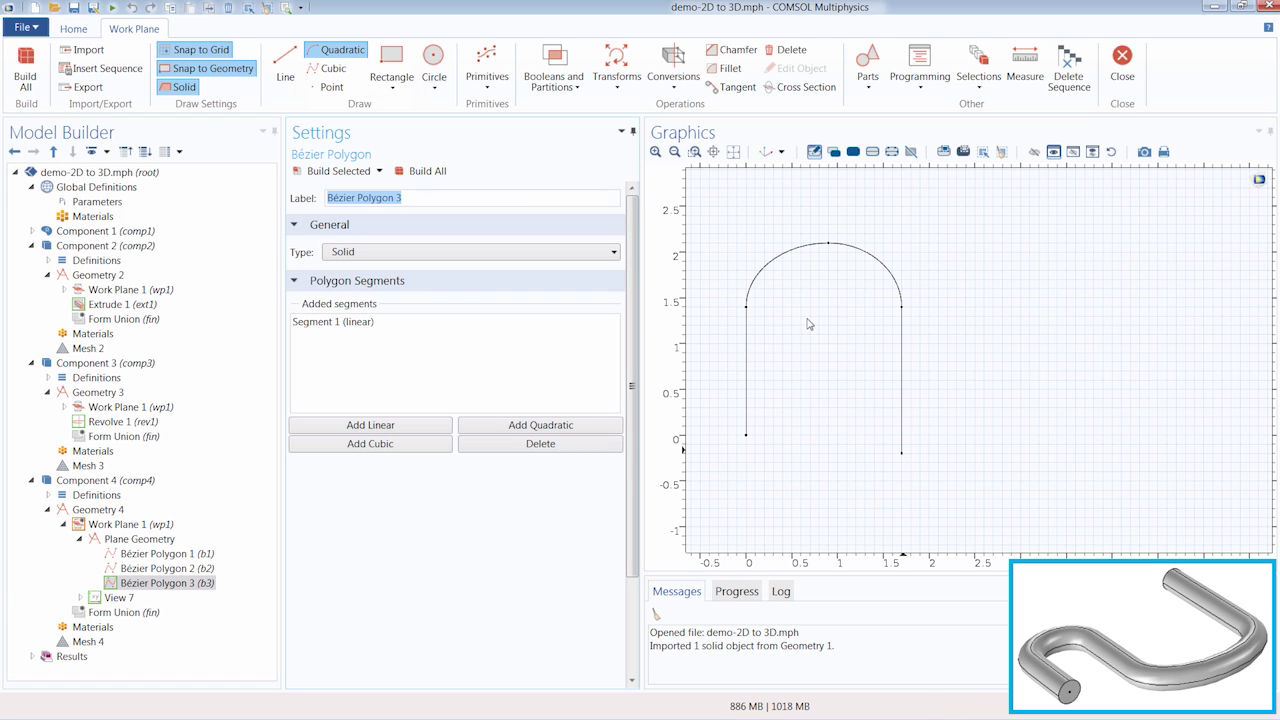
left_click(899, 453)
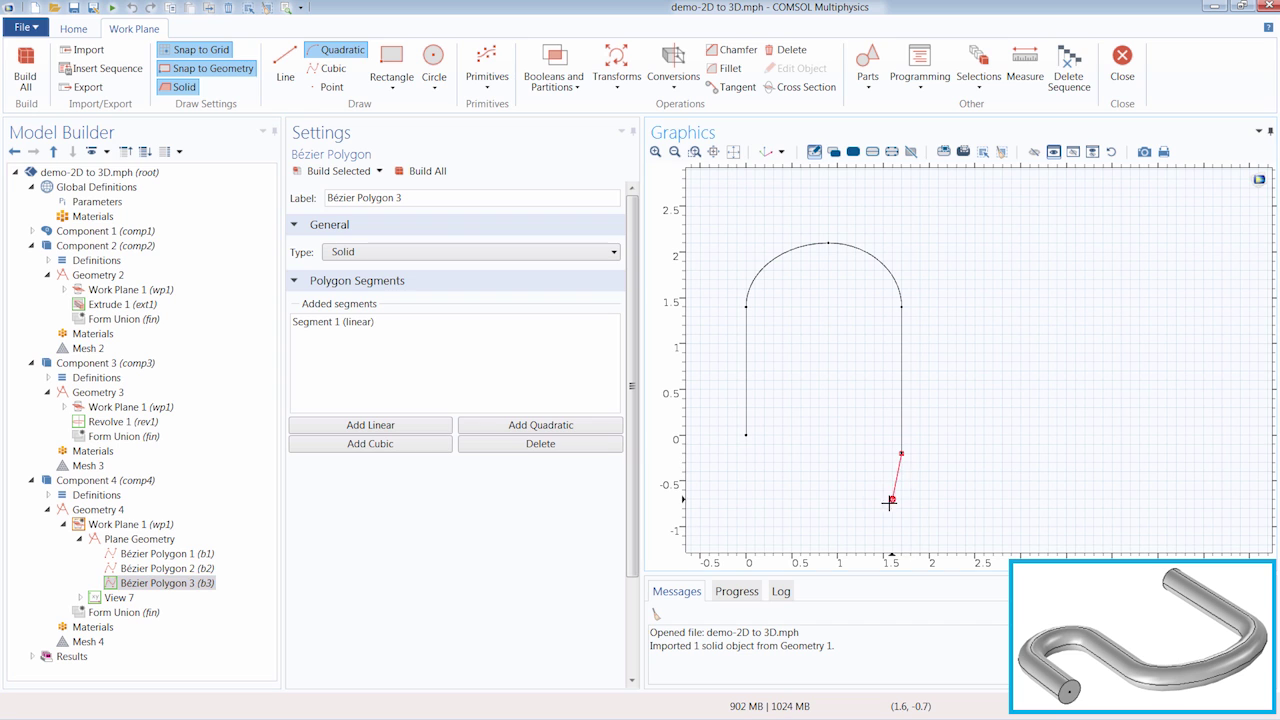
left_click(901, 546)
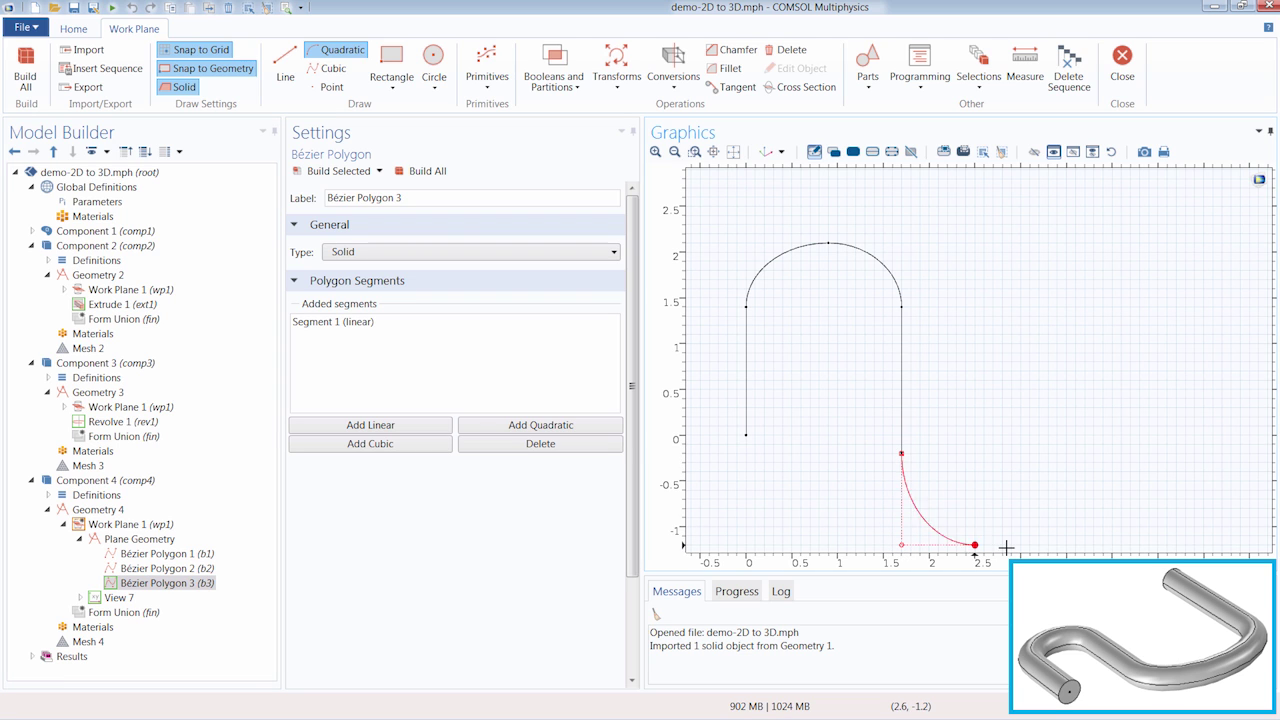
left_click(1057, 545)
left_click(1212, 545)
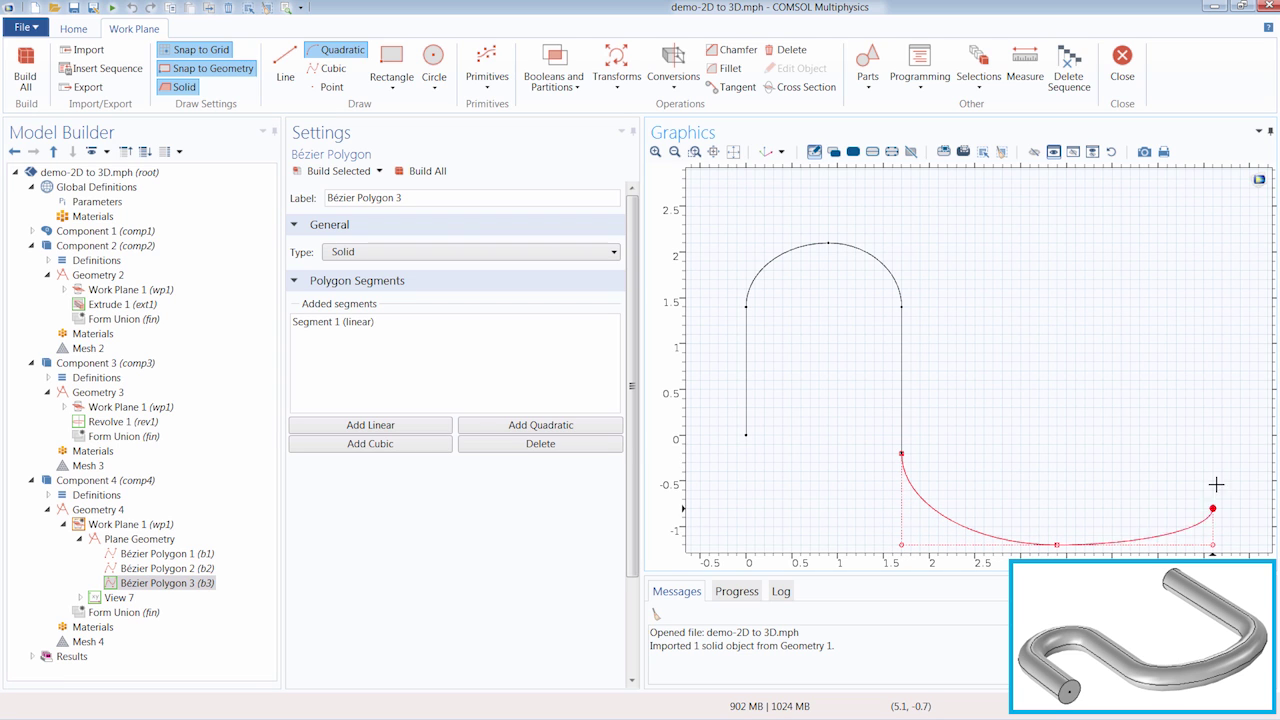
left_click(1212, 453)
right_click(1212, 453)
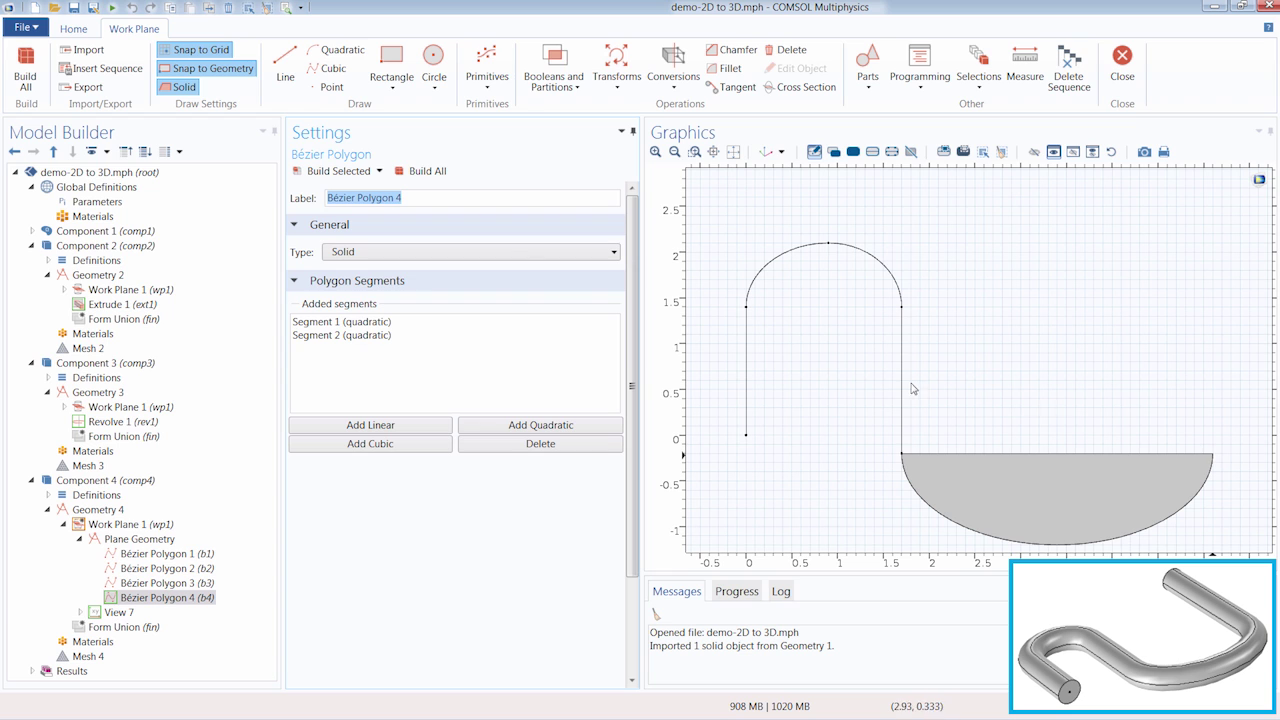
Change the lower arch's Bézier polygon type to Open curve and build it.
left_click(510, 253)
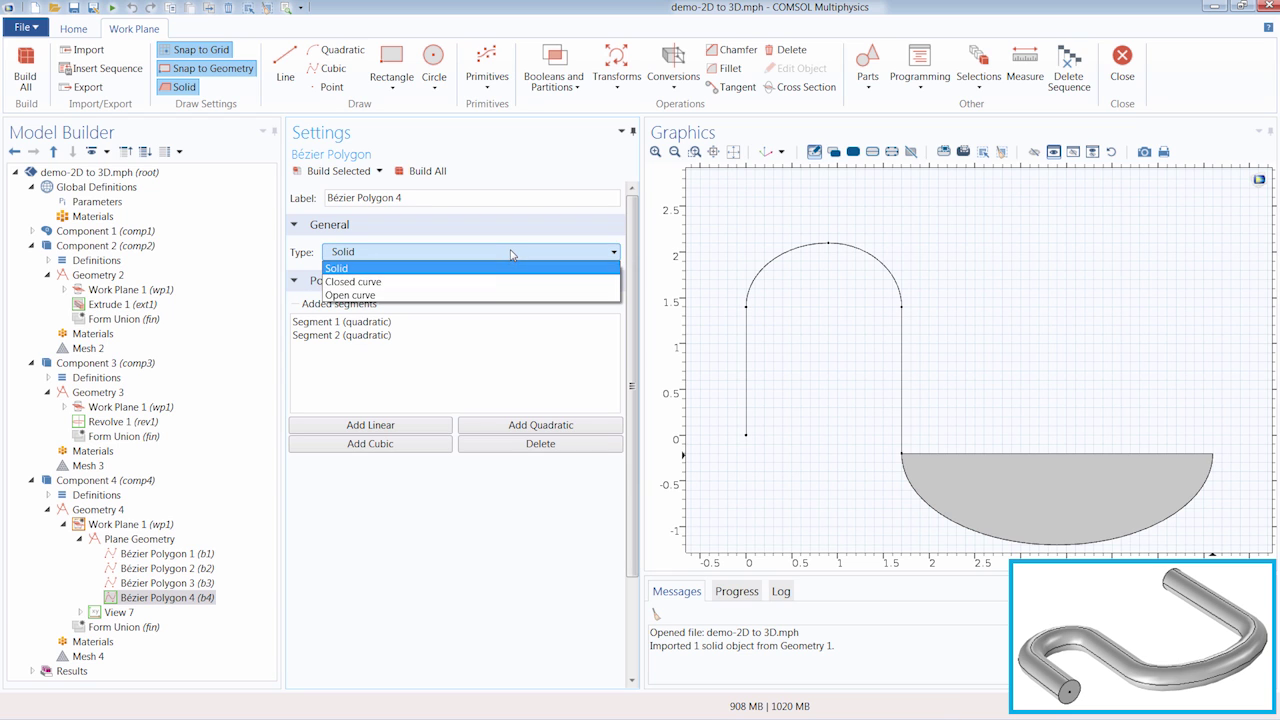
left_click(465, 295)
left_click(357, 170)
Draw a vertical line from the lower arch's free end at (5.1, -0.2) up to about (5.1, 2.8).
left_click(285, 68)
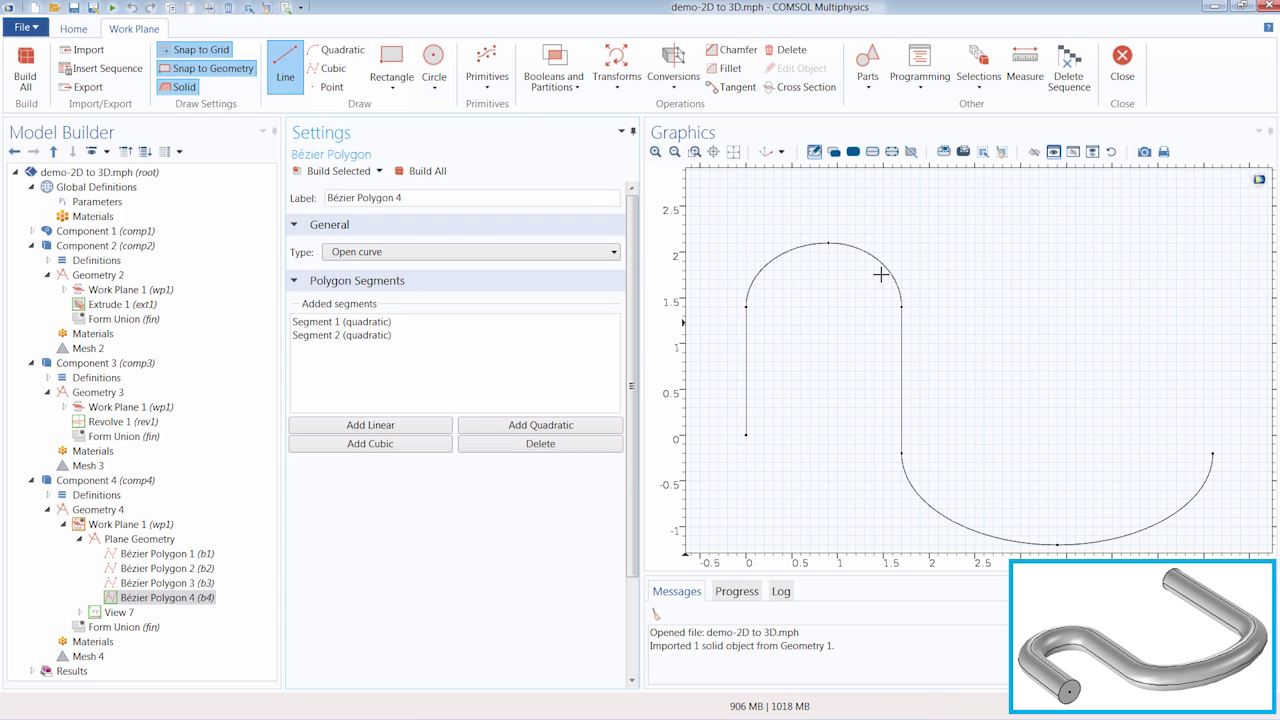
left_click(1212, 455)
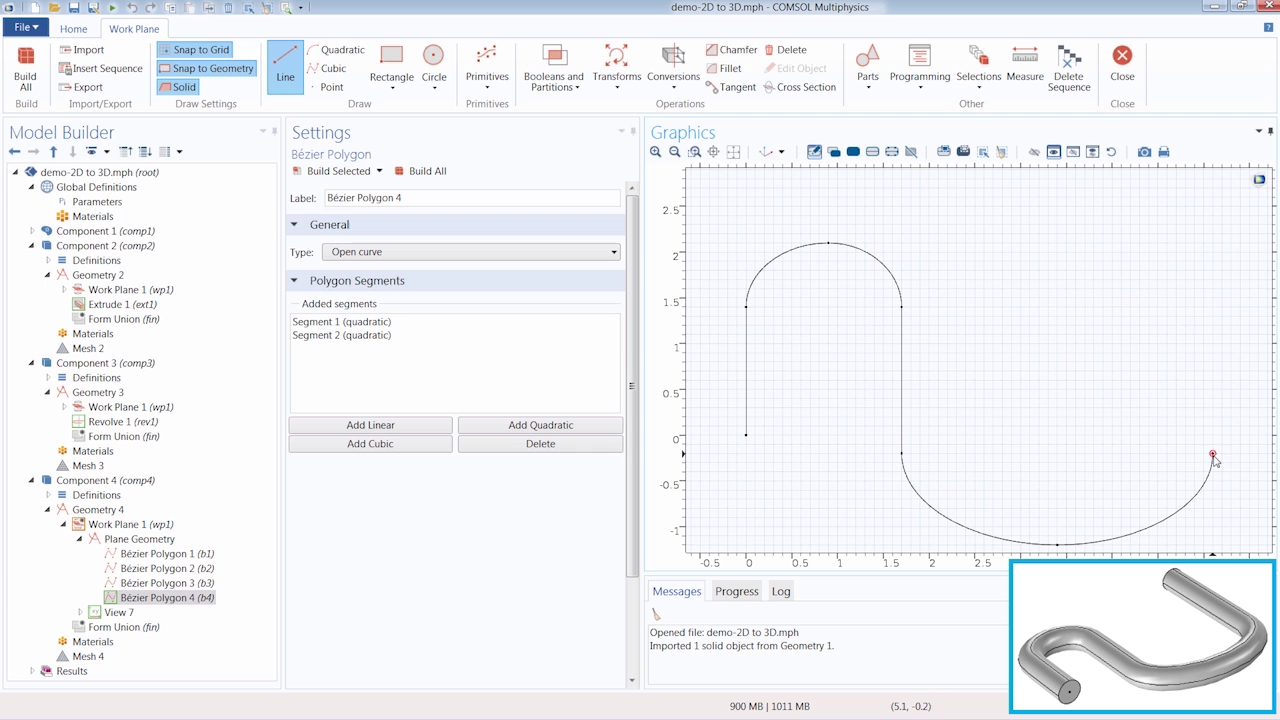
left_click(1213, 178)
right_click(1213, 178)
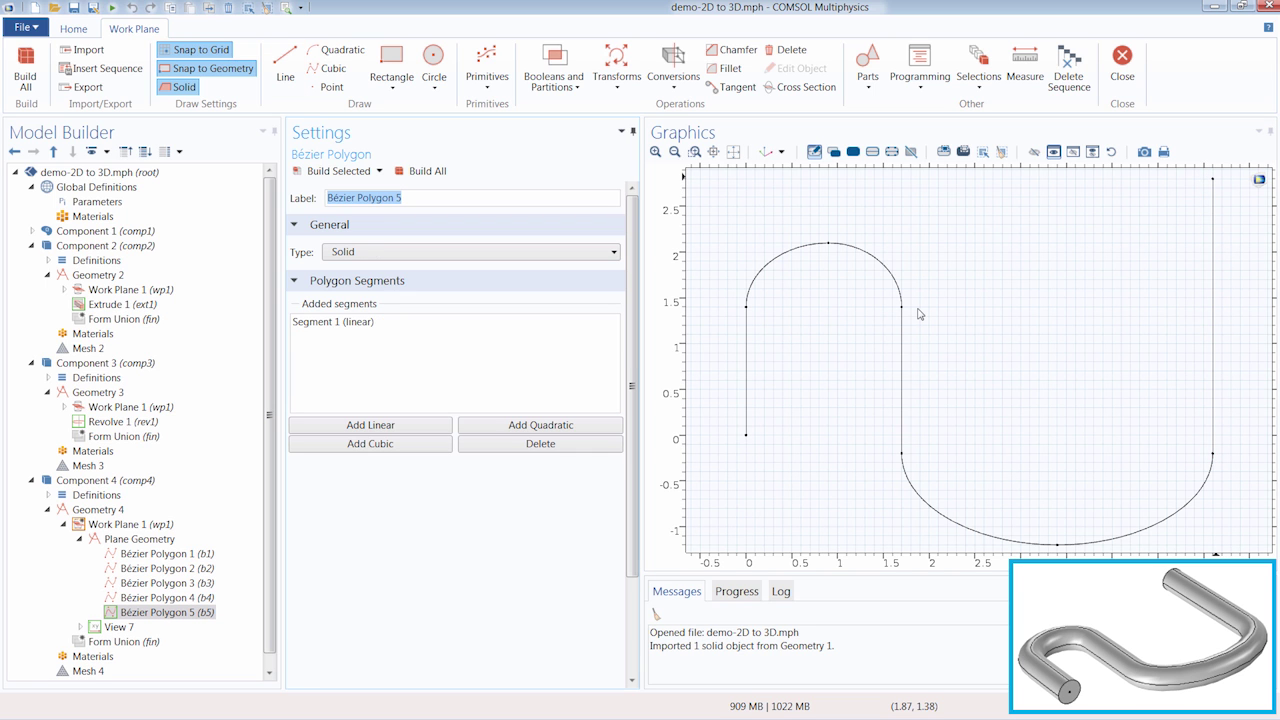
scroll(919, 314, "down", 3)
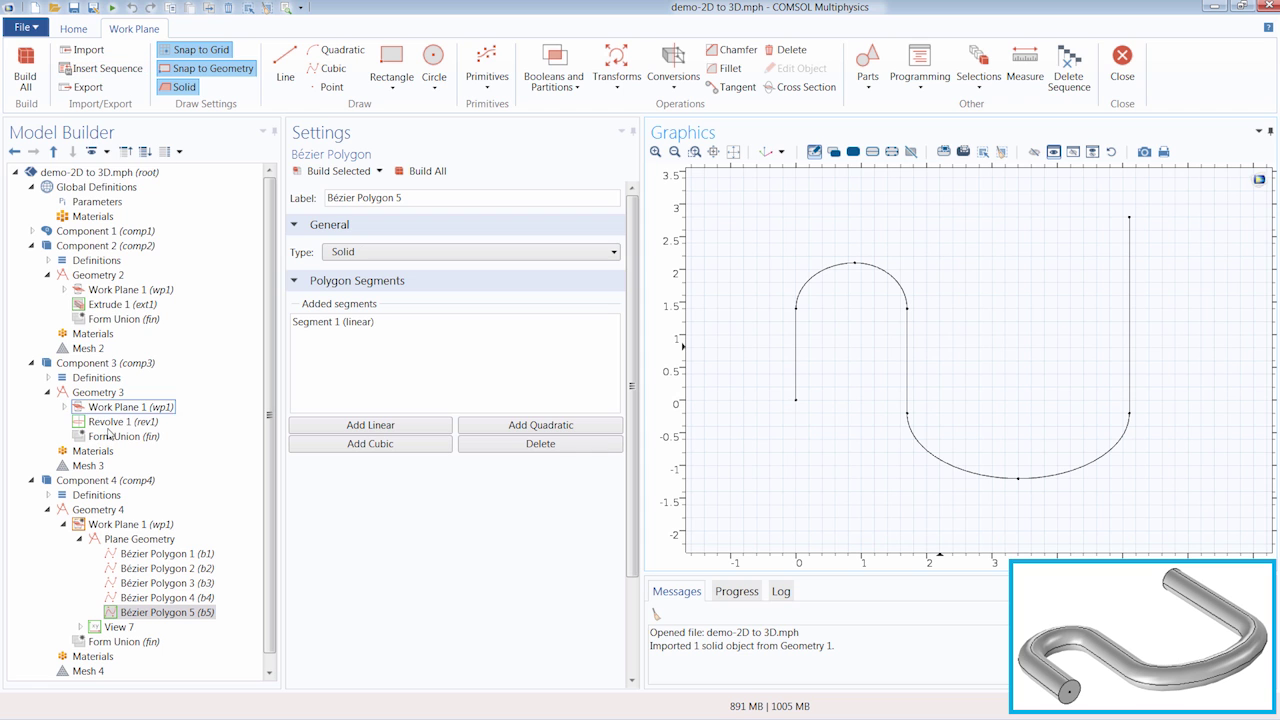
Add a second work plane to Component 4's geometry and set its plane to xz-plane.
left_click(131, 524)
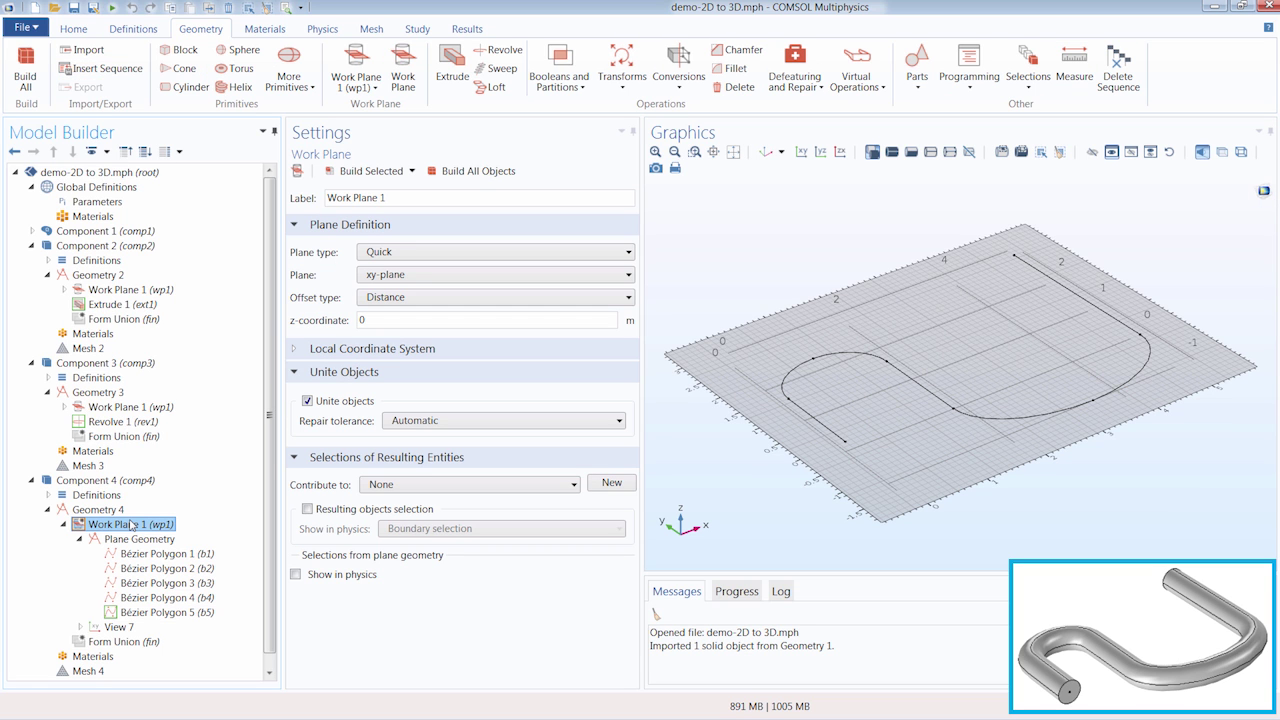
left_click(395, 86)
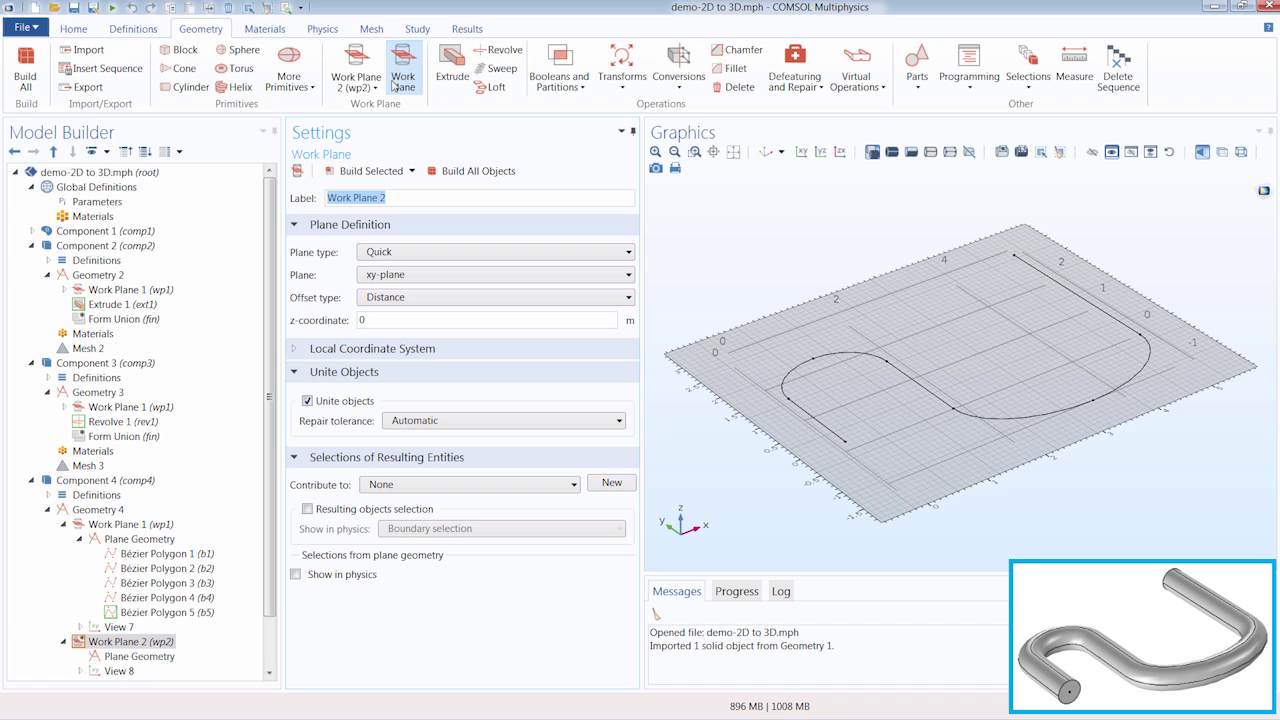
left_click(400, 275)
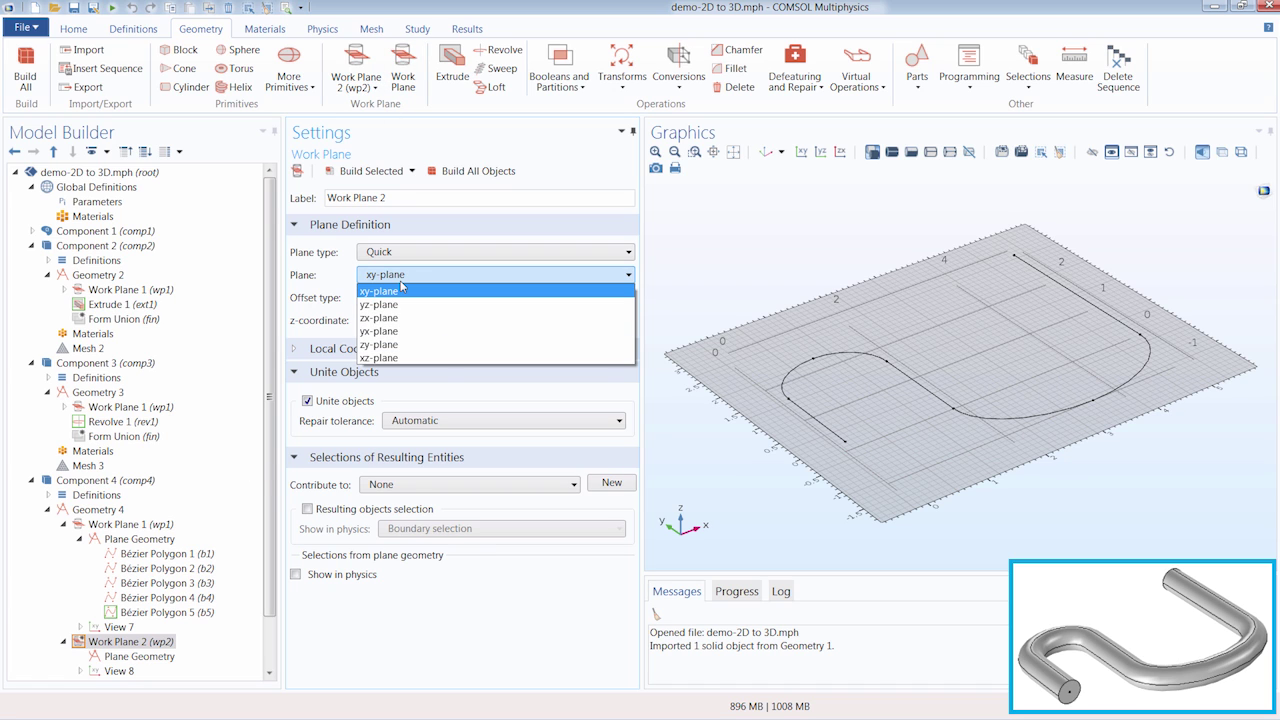
left_click(380, 358)
In the second work plane's geometry, draw a circle centred at the origin with a radius of 0.5 m.
left_click(158, 657)
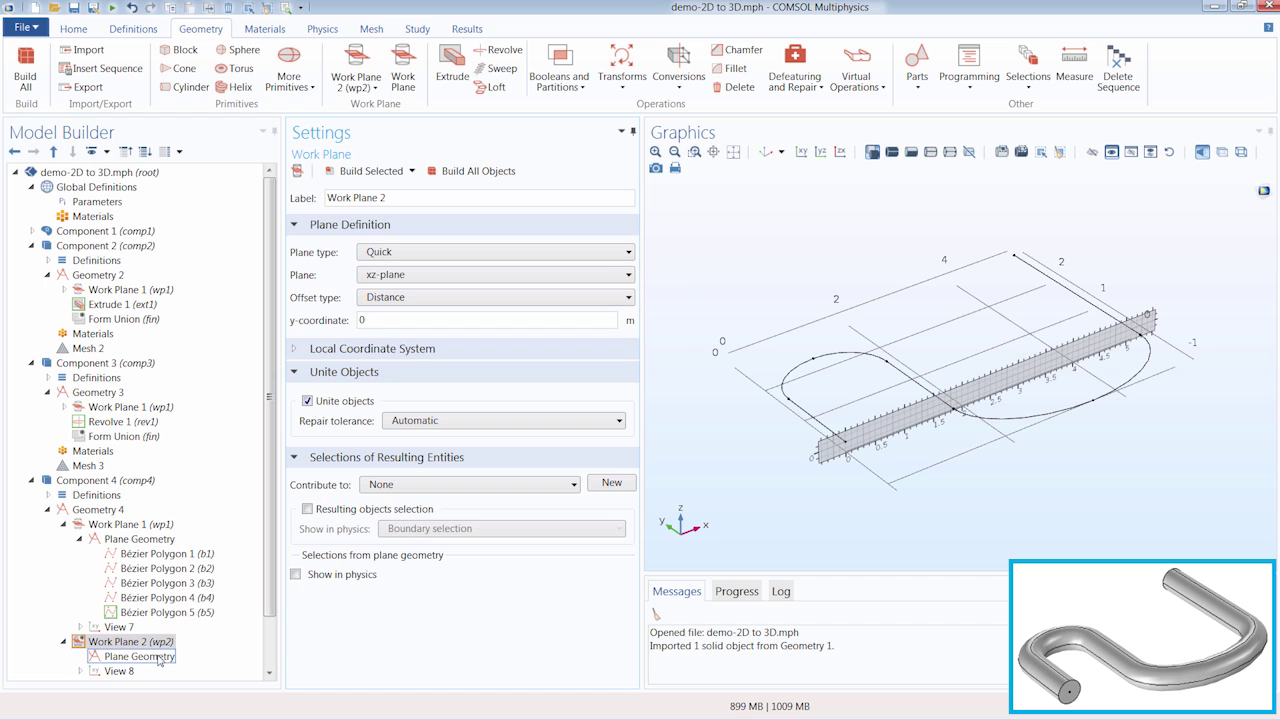
left_click(140, 657)
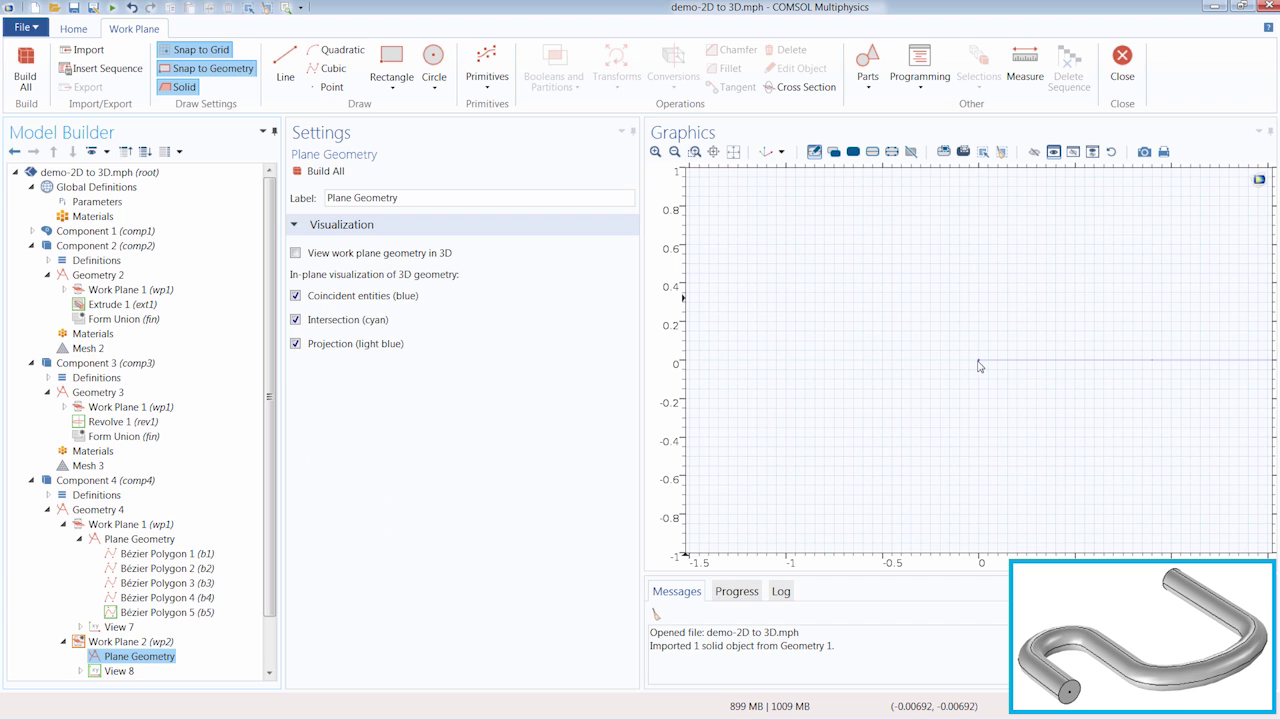
left_click(436, 64)
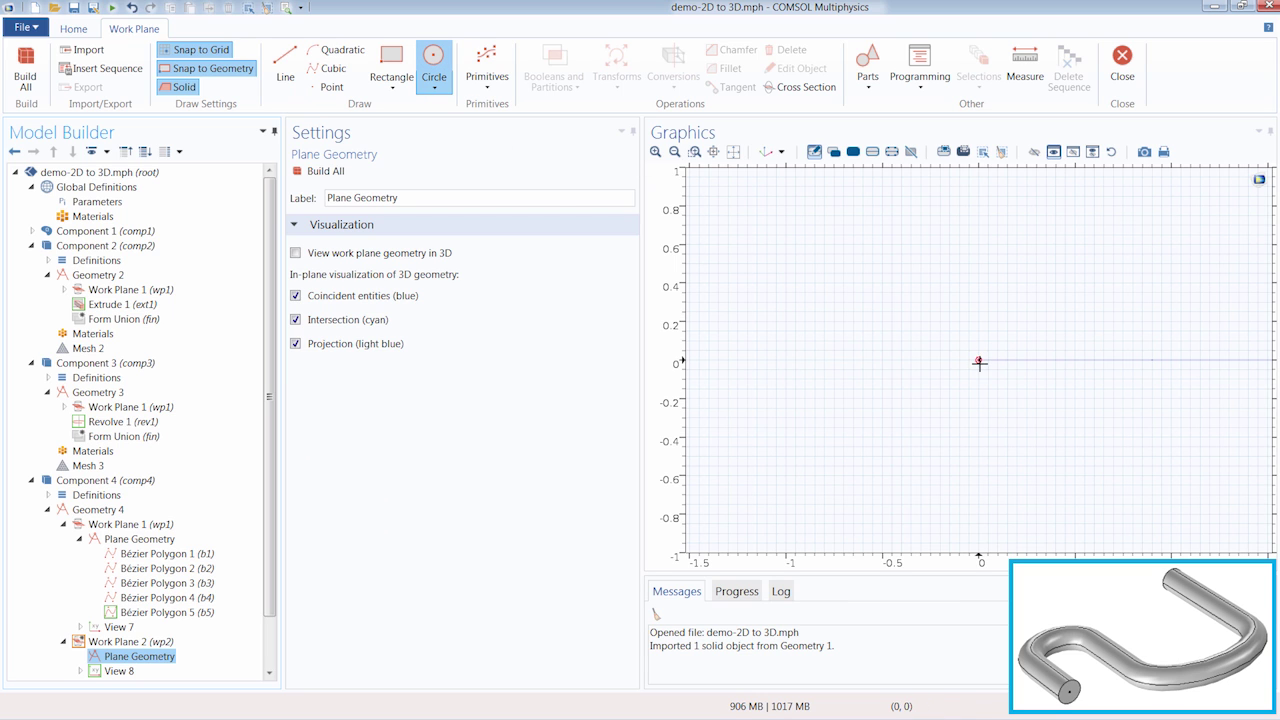
left_click_drag(979, 362, 883, 263)
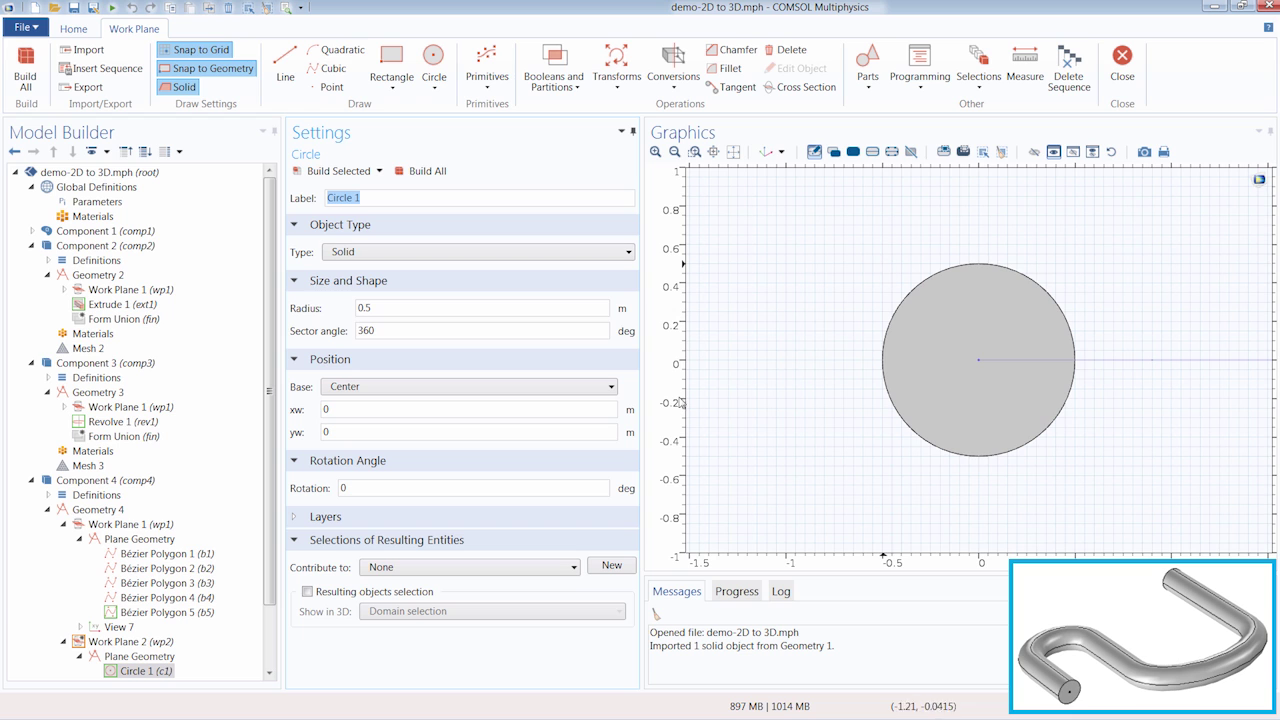
Display the work plane geometry in 3D, then set the circle's radius to 0.3 m and build it.
left_click(140, 656)
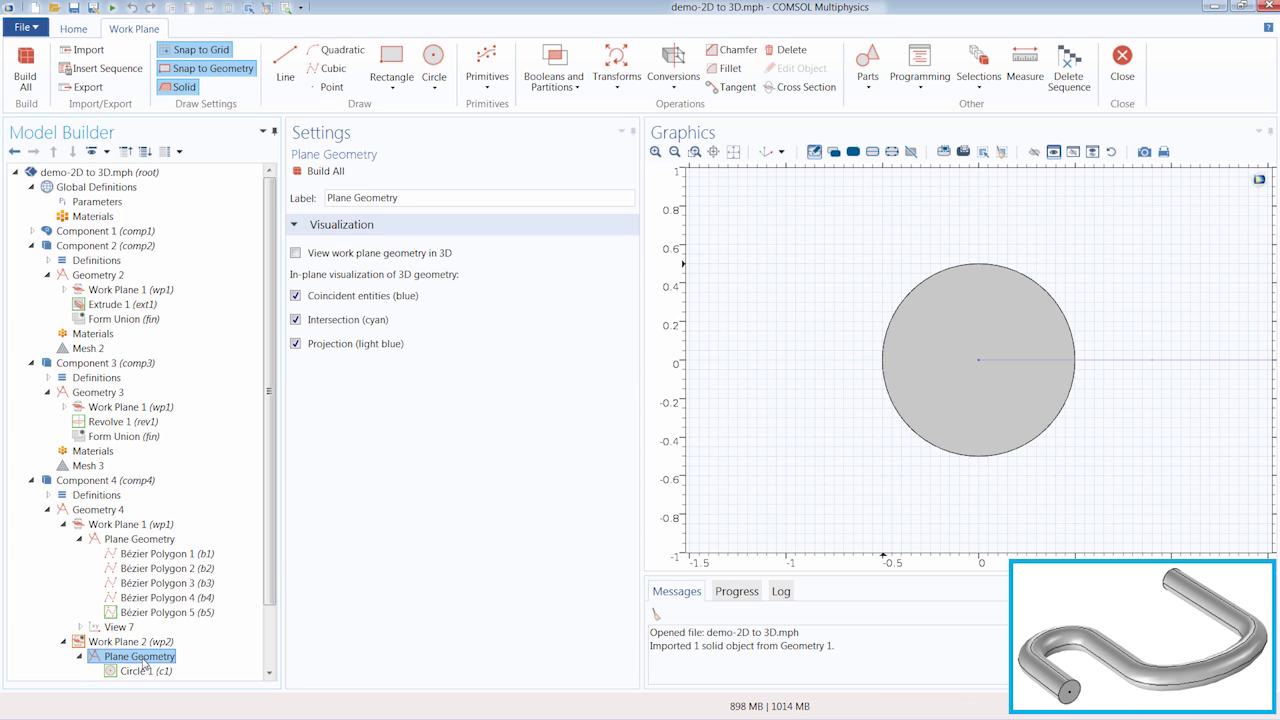
left_click(337, 255)
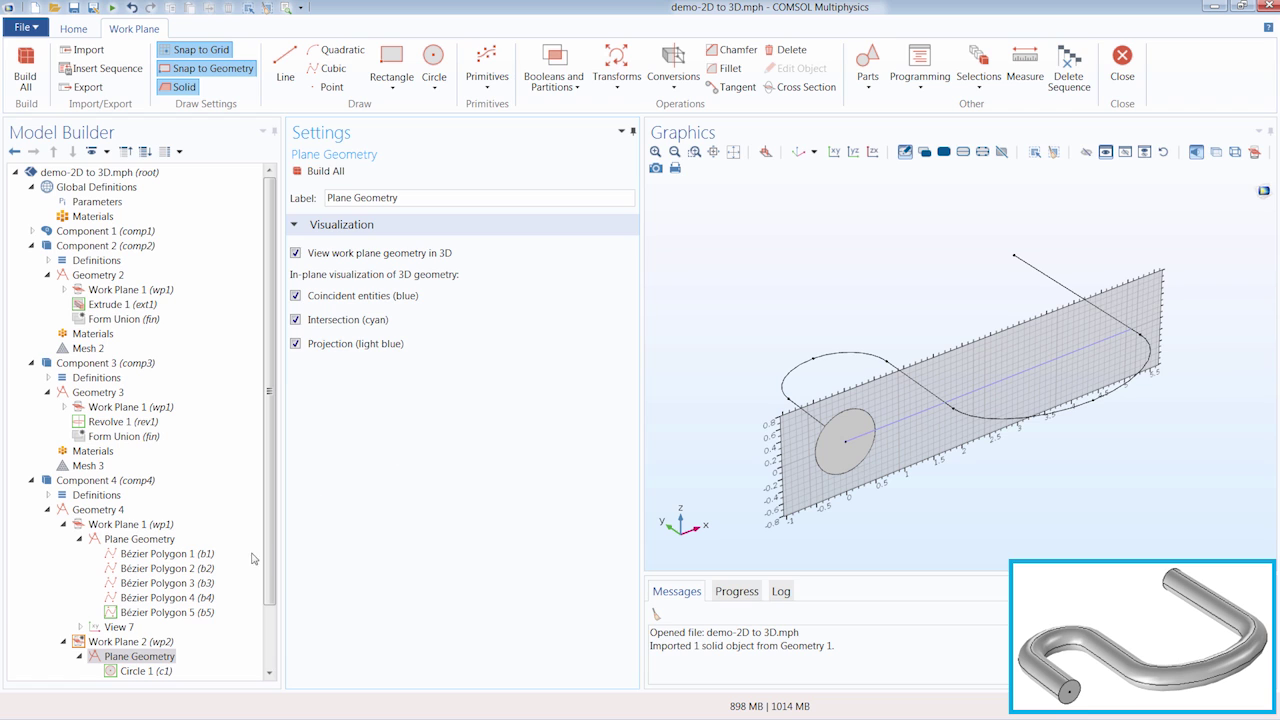
left_click(145, 671)
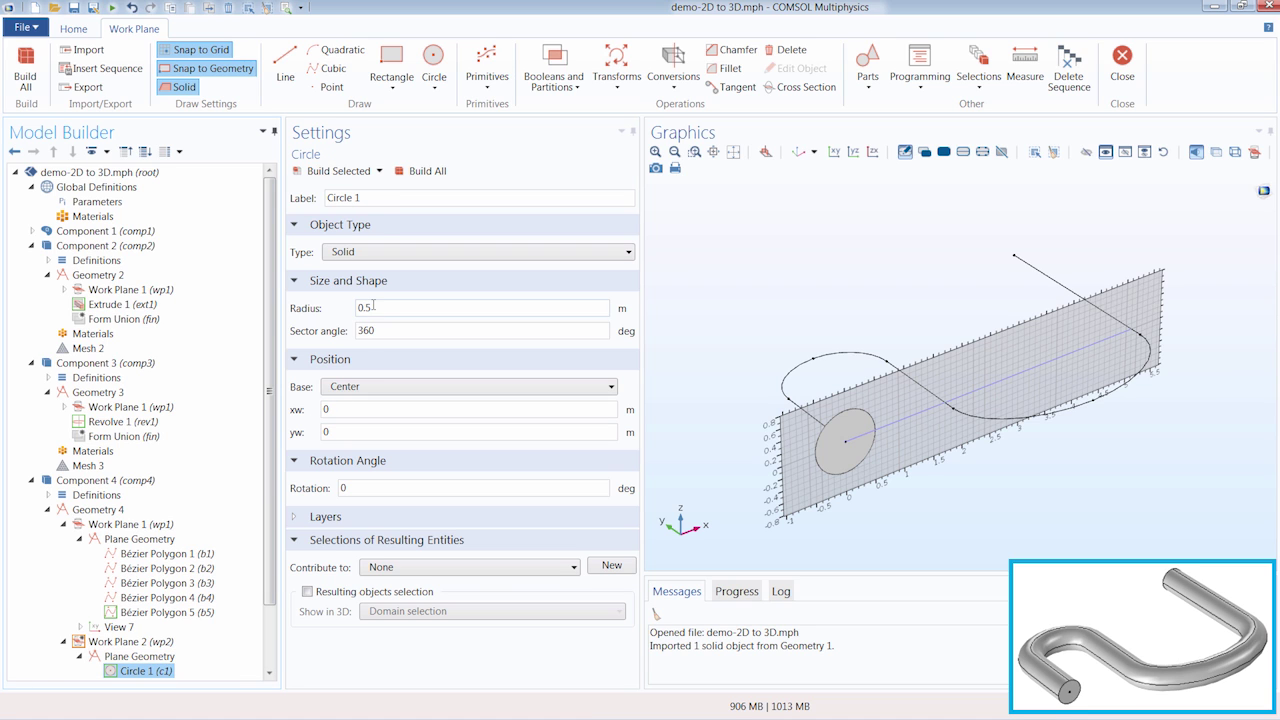
left_click(372, 307)
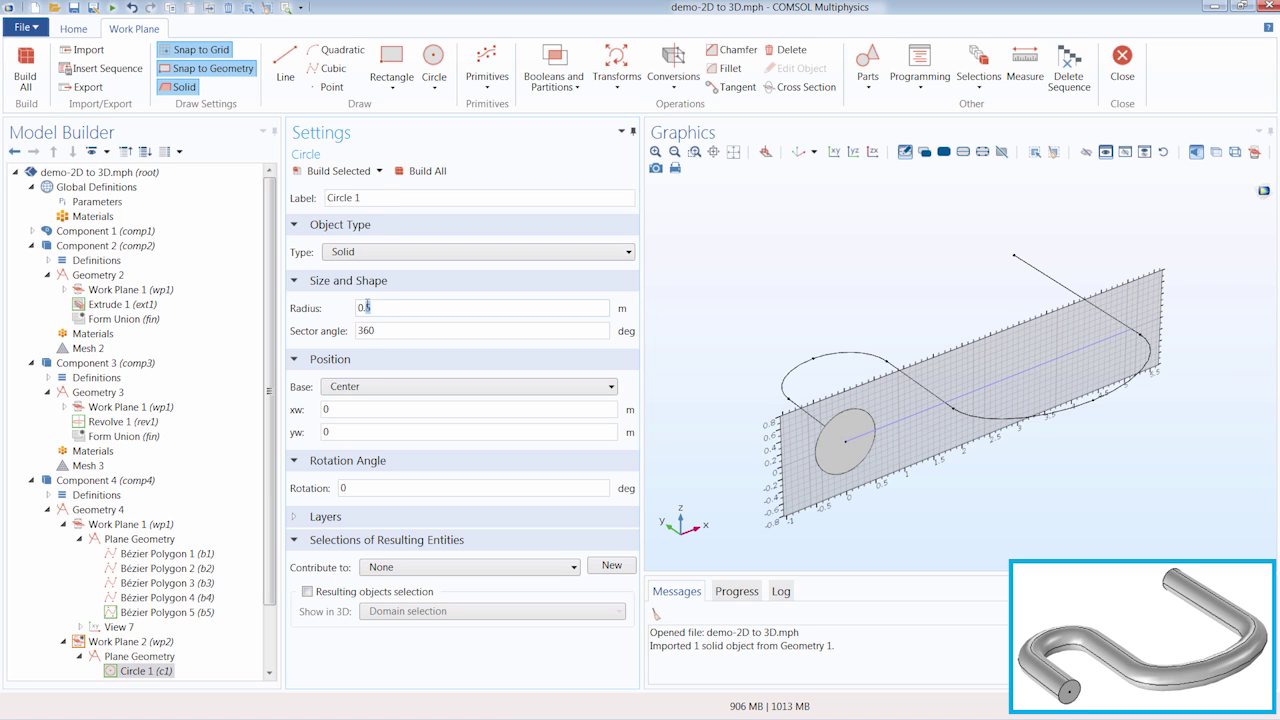
left_click(325, 171)
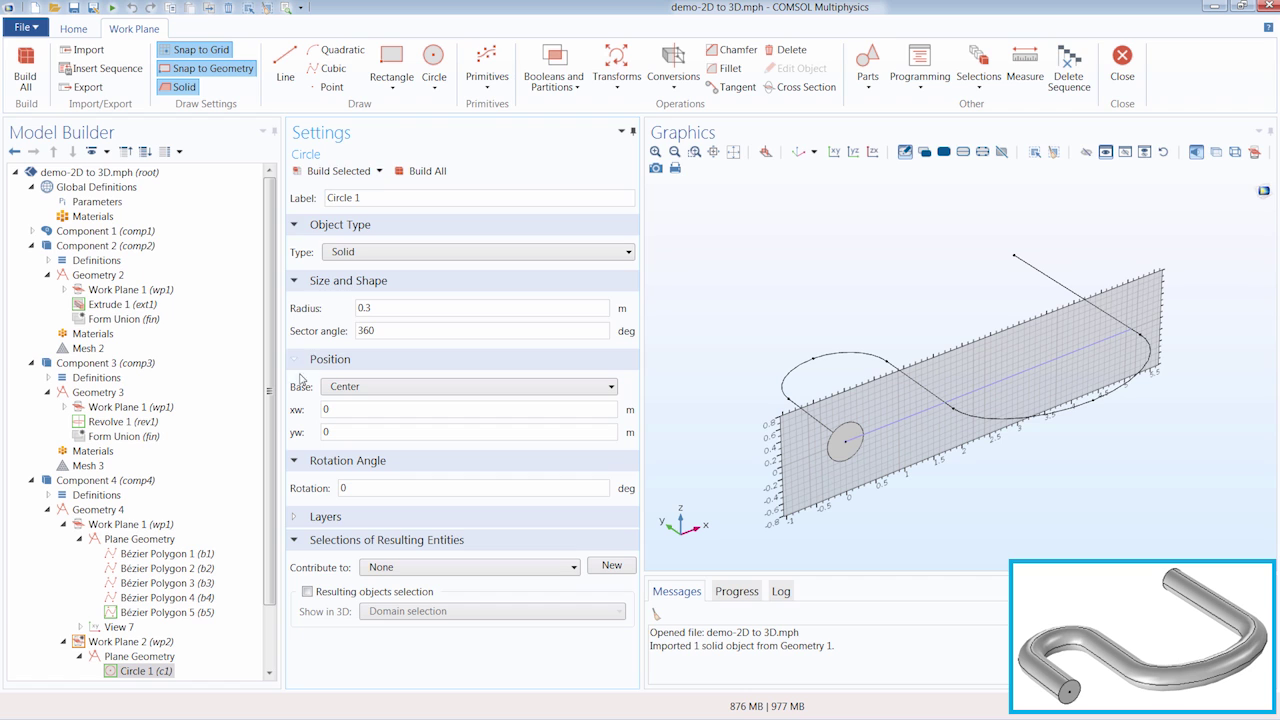
Collapse both work plane branches and add a Sweep with the circle's face as the face to sweep.
left_click_drag(268, 412, 268, 460)
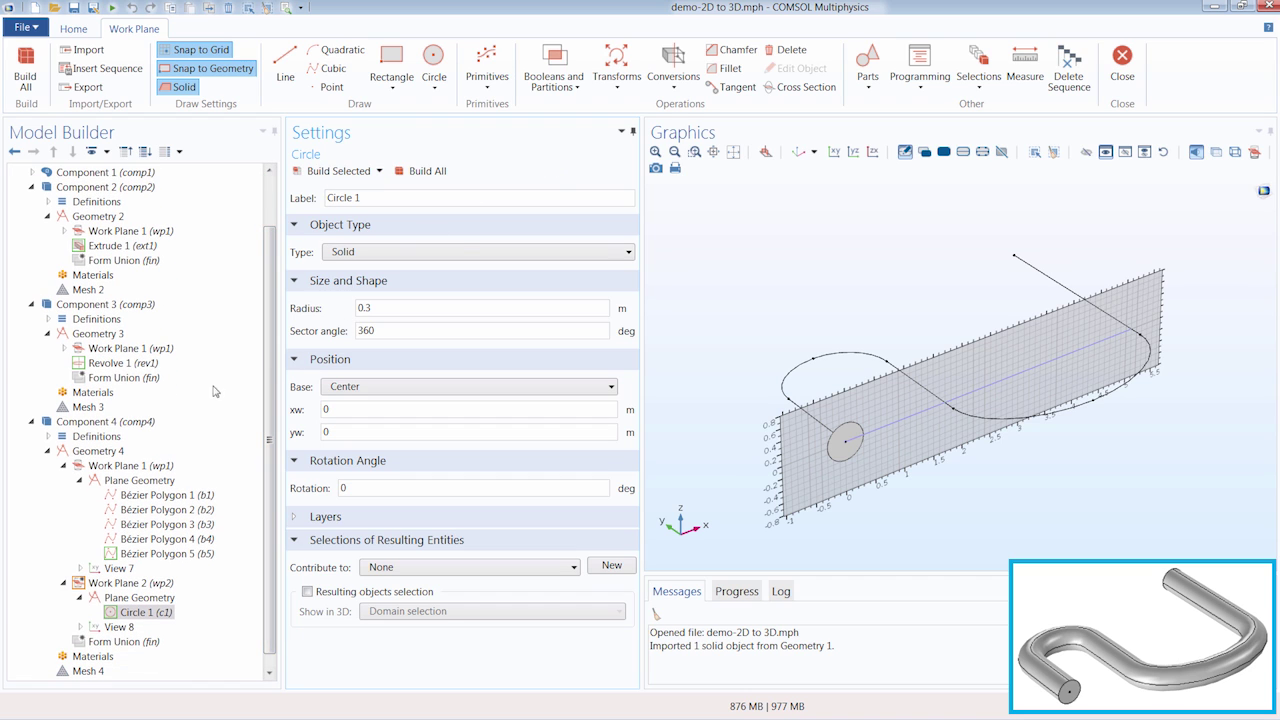
left_click(110, 583)
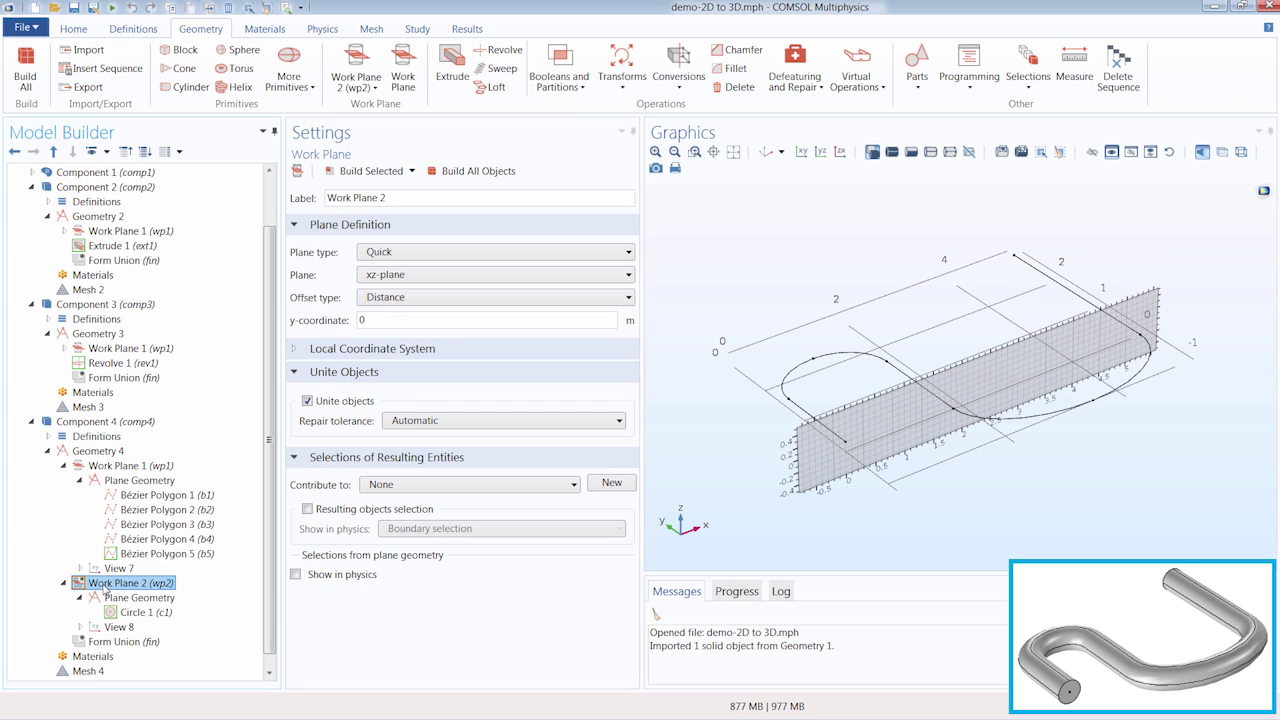
left_click(64, 466)
left_click(63, 540)
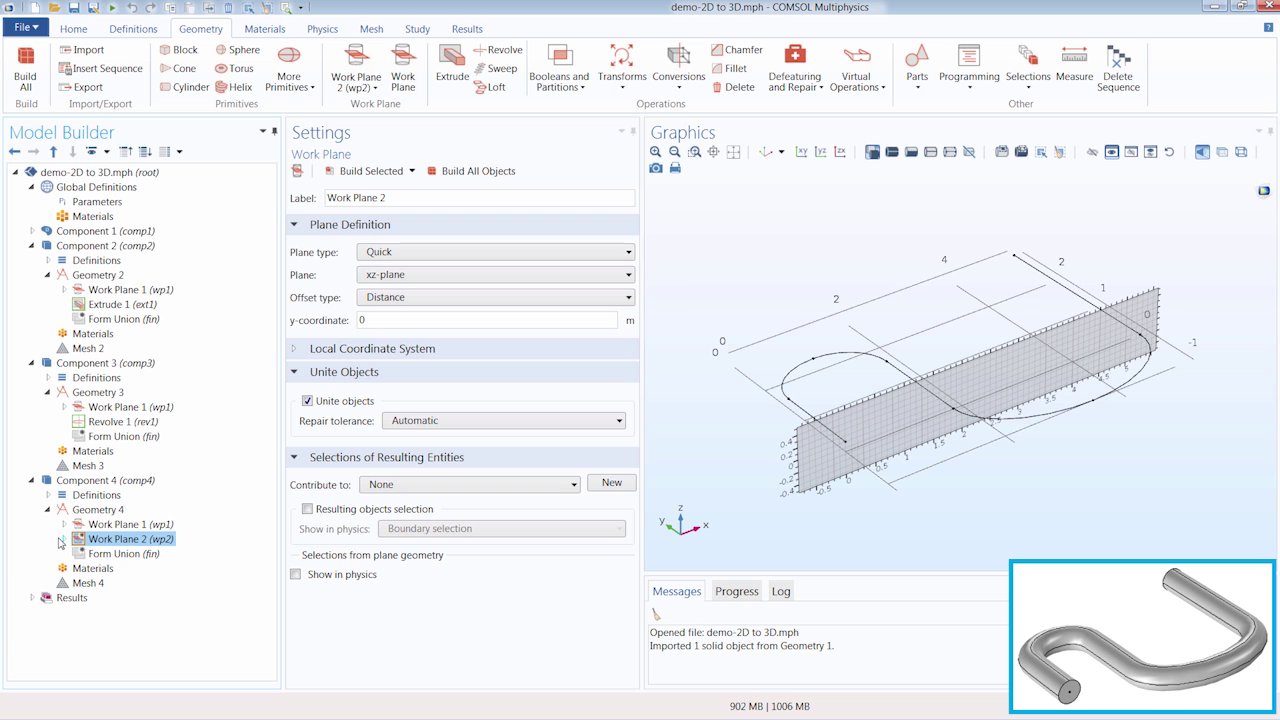
left_click(498, 72)
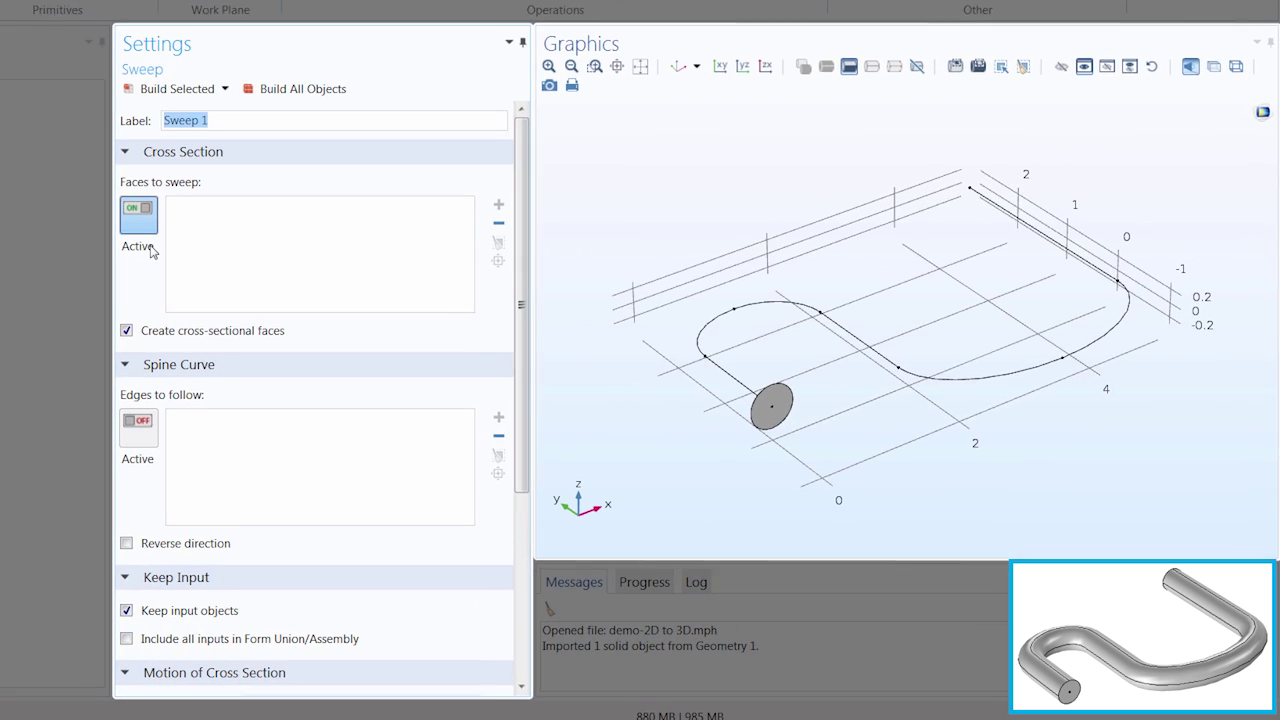
left_click(760, 400)
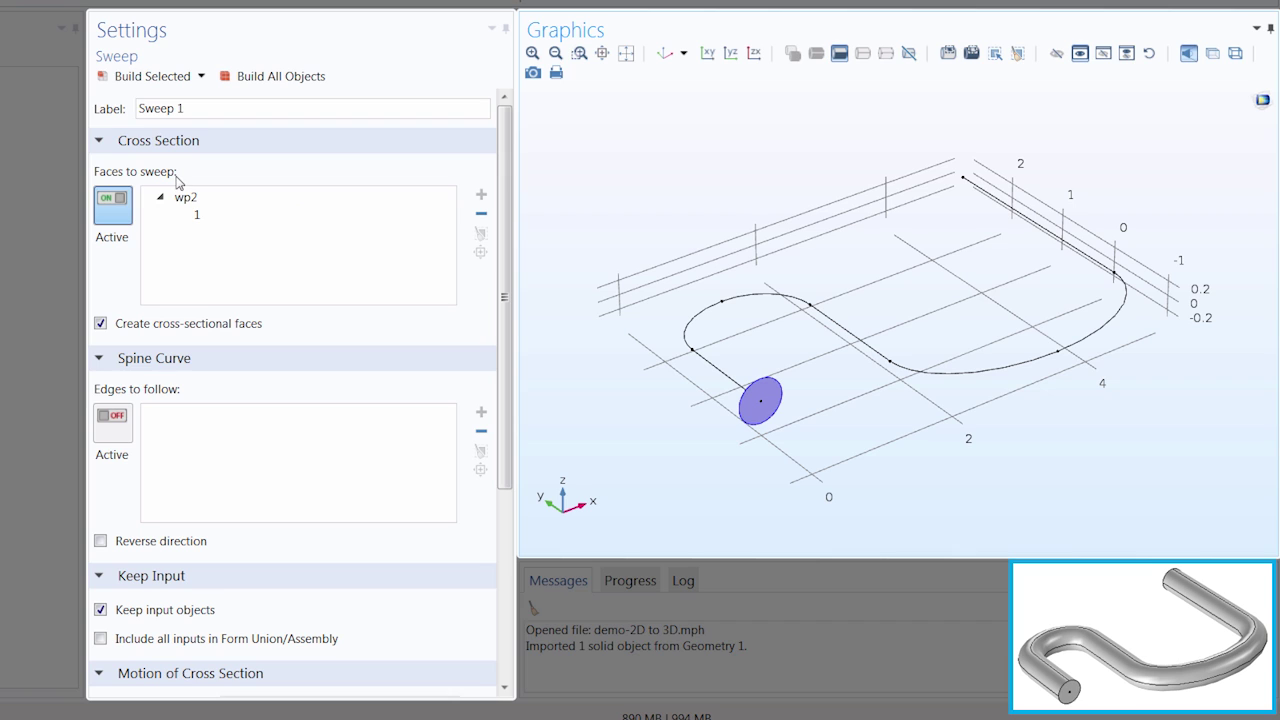
Select every edge of the curved path, from the circle to the far end, as the sweep's spine curve and build the pipe.
left_click(115, 421)
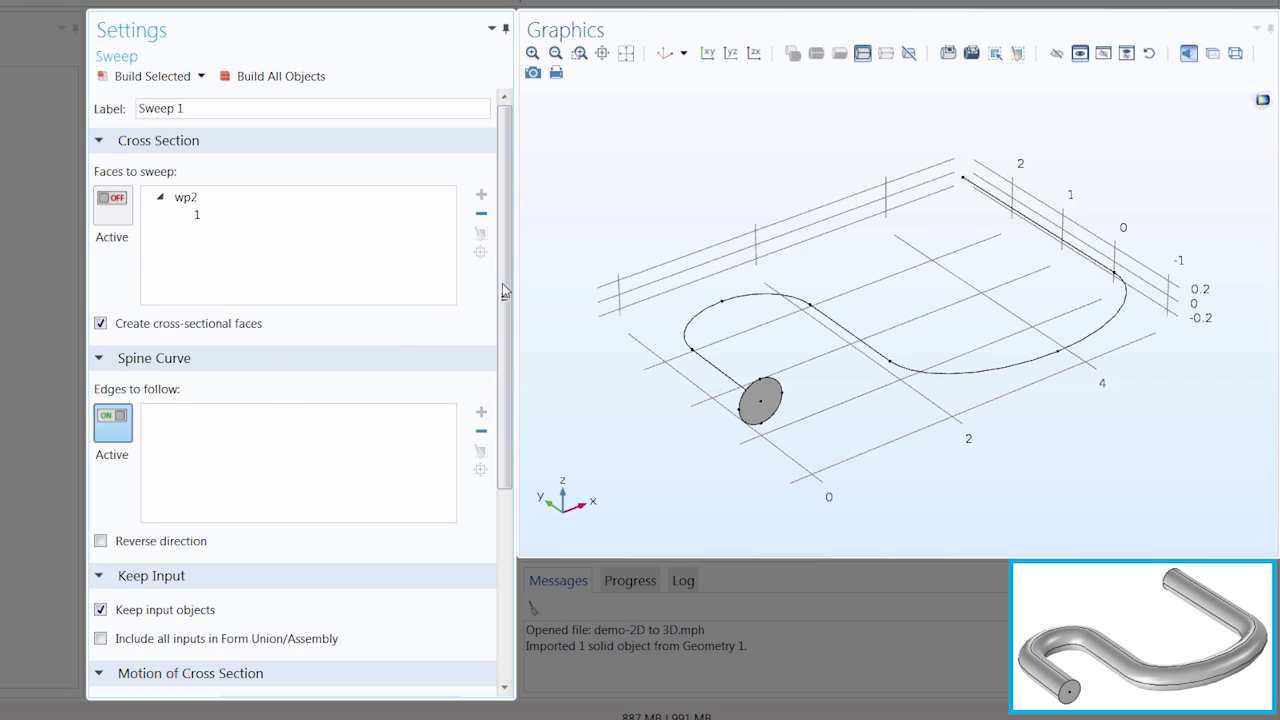
left_click(716, 372)
left_click(696, 322)
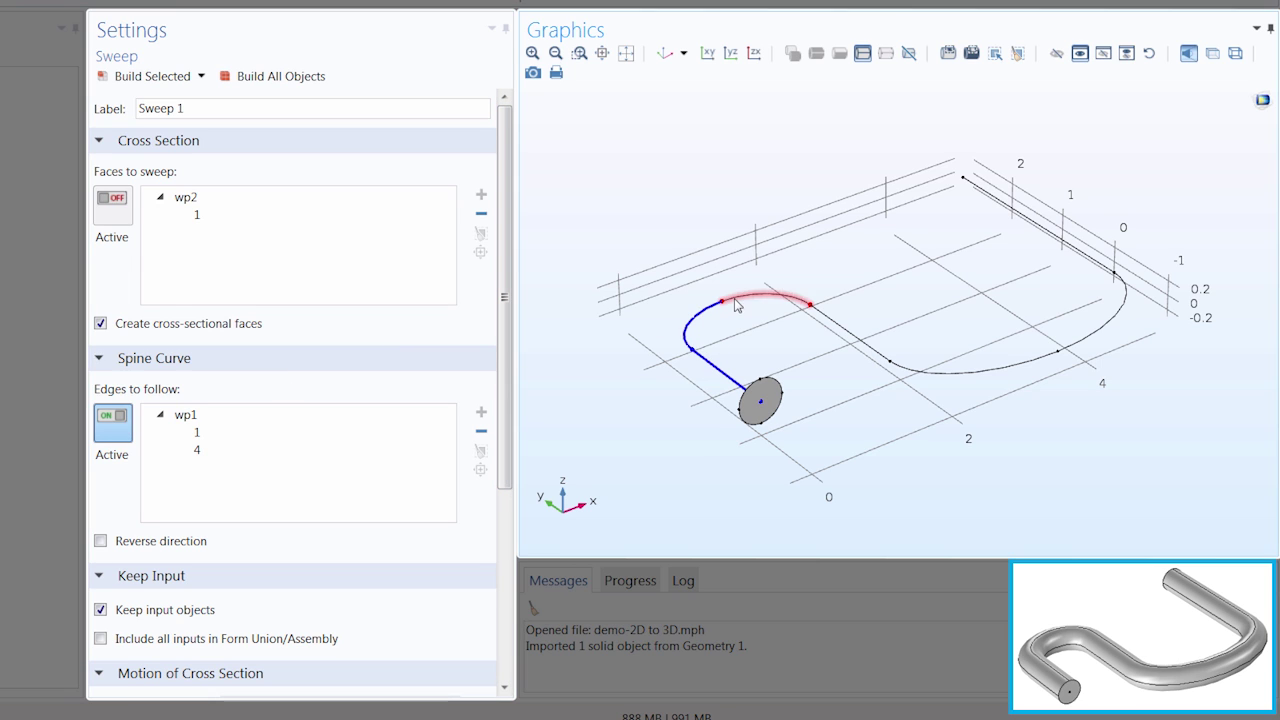
left_click(795, 297)
left_click(857, 337)
left_click(990, 372)
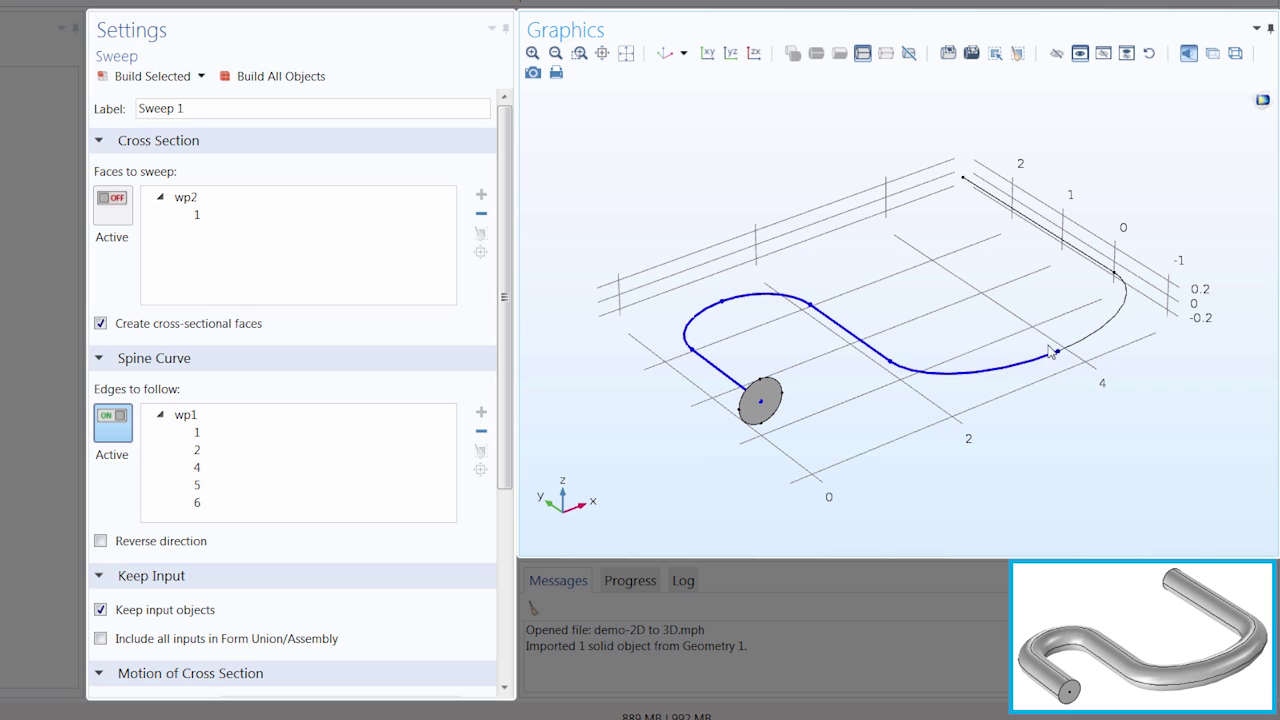
left_click(1055, 348)
left_click(1091, 266)
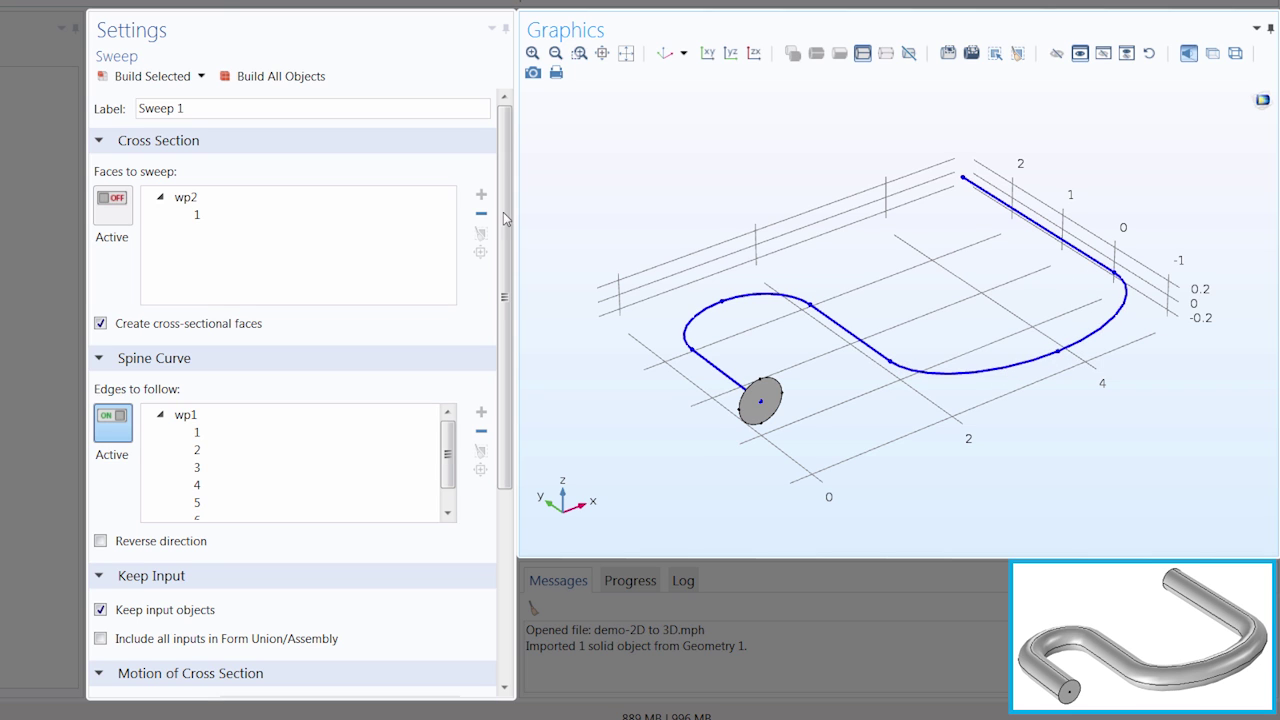
left_click(281, 80)
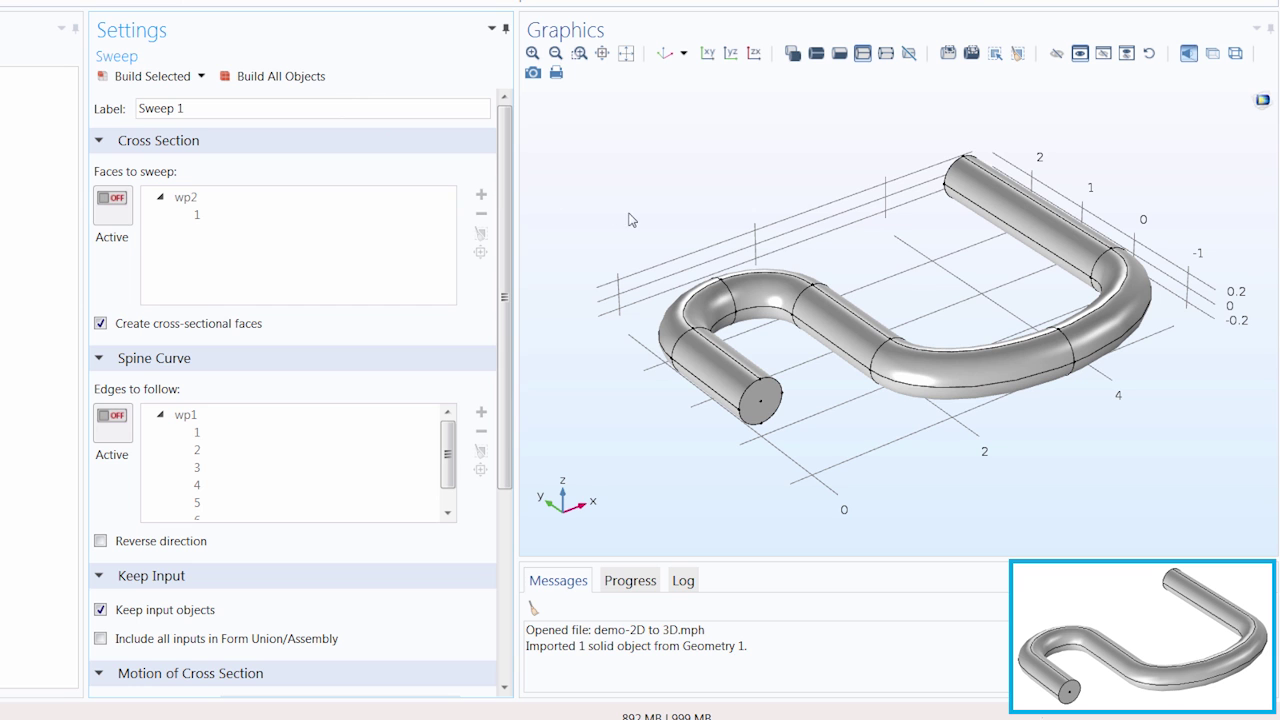
Disable the creation of cross-sectional faces for the pipe sweep and rebuild all objects.
left_click_drag(645, 216, 603, 236)
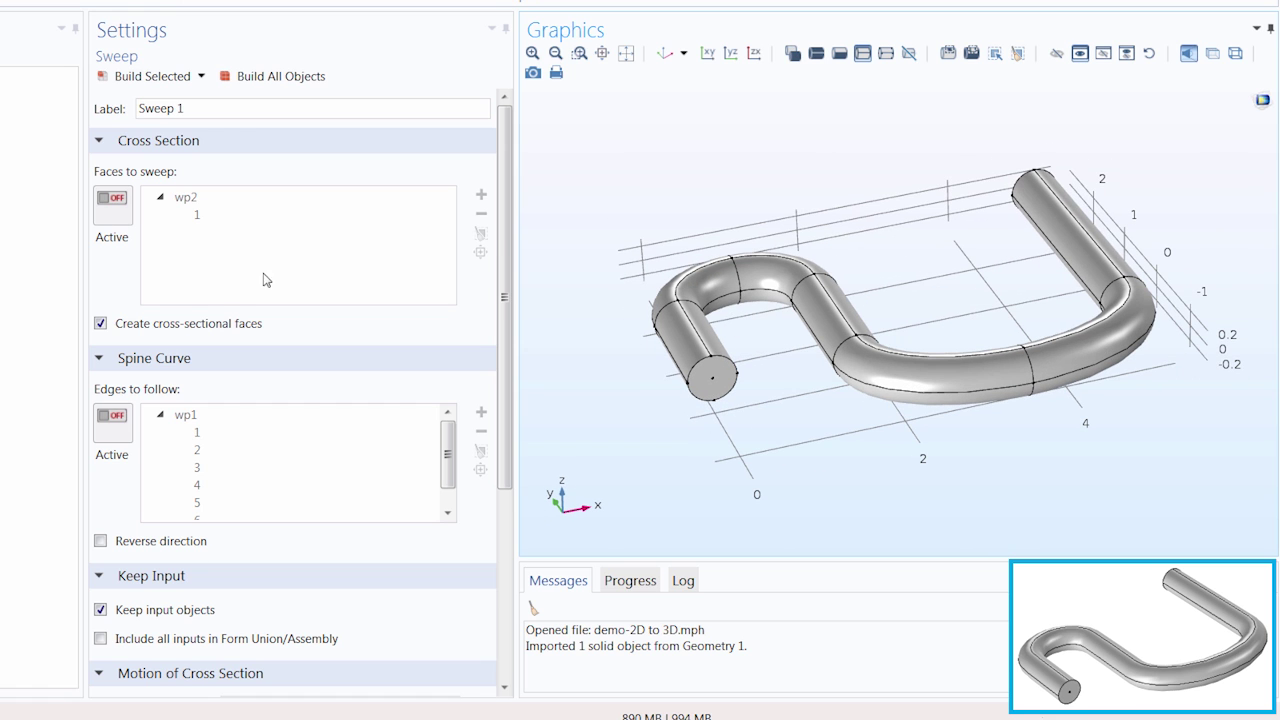
left_click(139, 330)
left_click(295, 79)
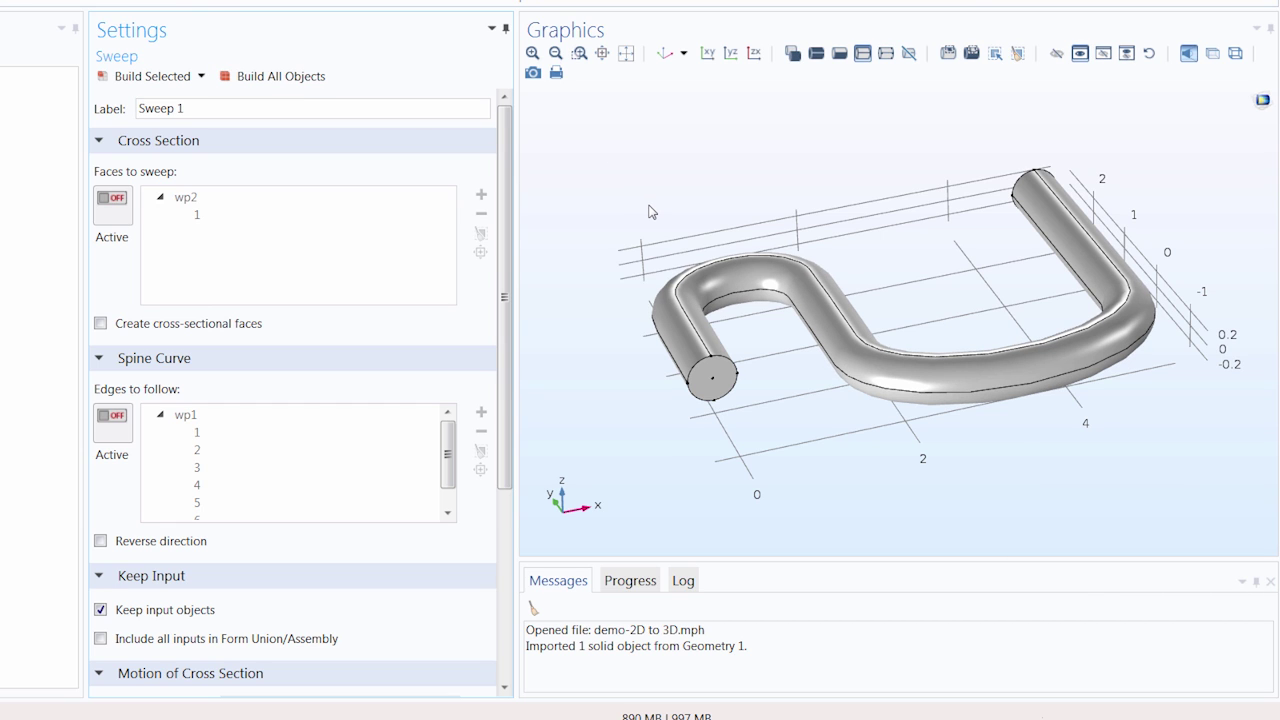
mouse_move(652, 245)
left_mouse_down()
mouse_move(623, 137)
mouse_move(655, 227)
left_mouse_up()
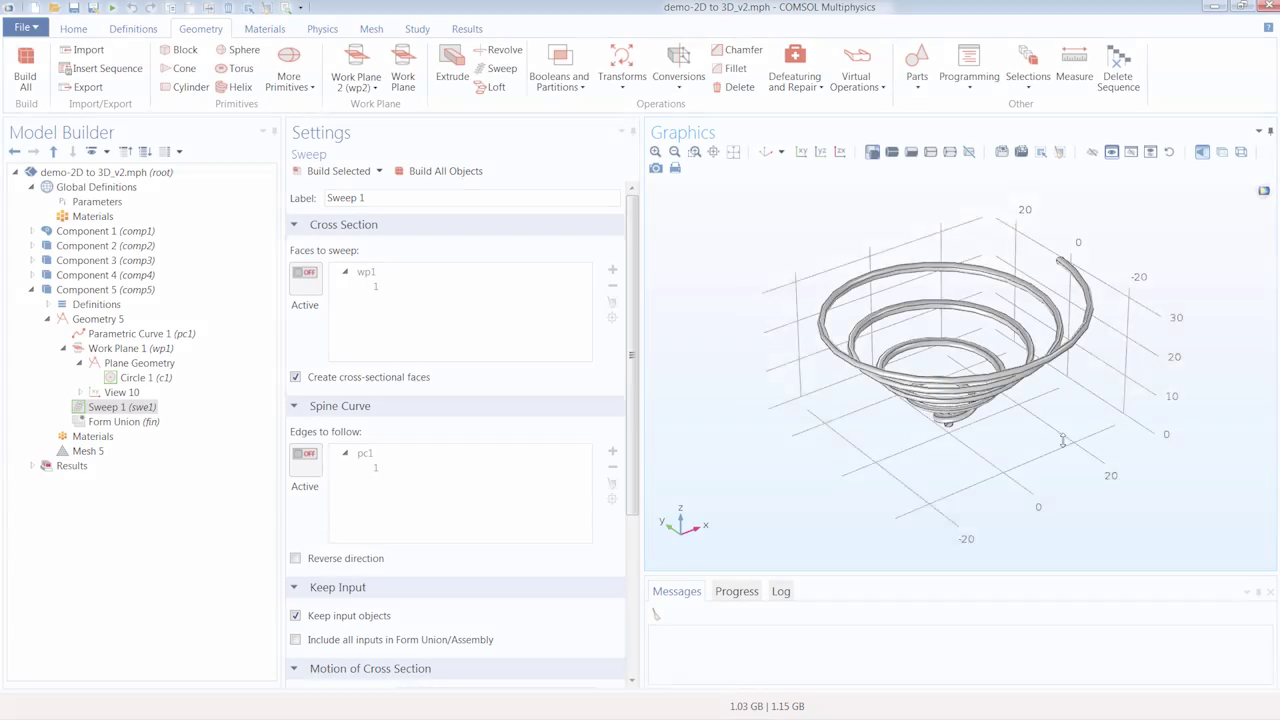
Examine the swept spiral in demo-2D to 3D_v2.mph and the parameter range and expressions of its parametric curve.
scroll(1049, 350, "up", 3)
left_click_drag(1049, 350, 1017, 400)
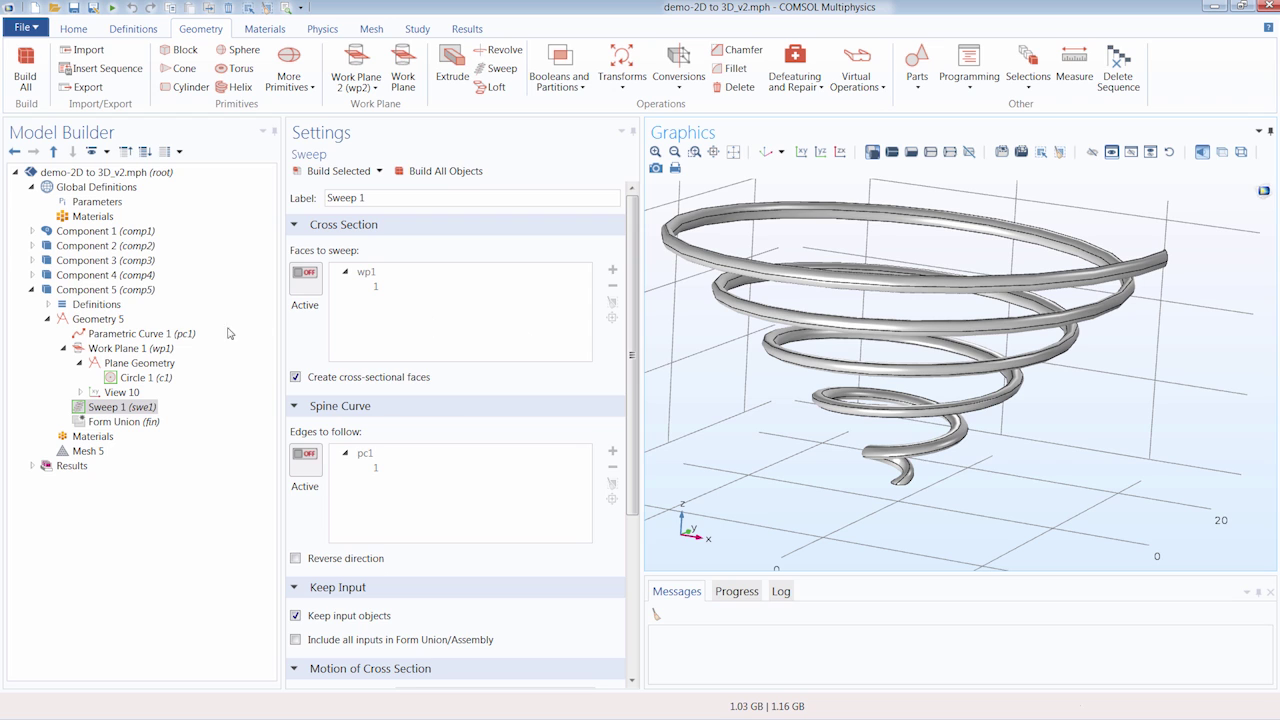
left_click(191, 335)
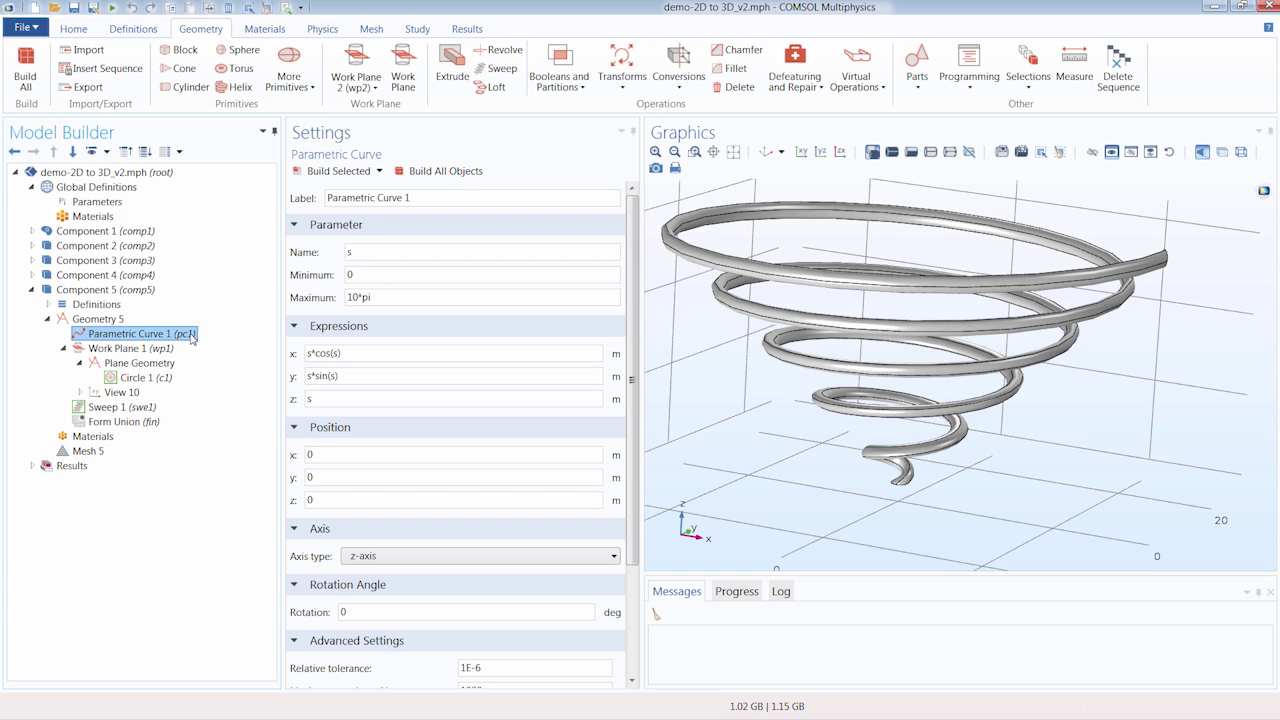
Examine the circular face and the spine edge used by the spiral's sweep, and rebuild all objects.
left_click(130, 407)
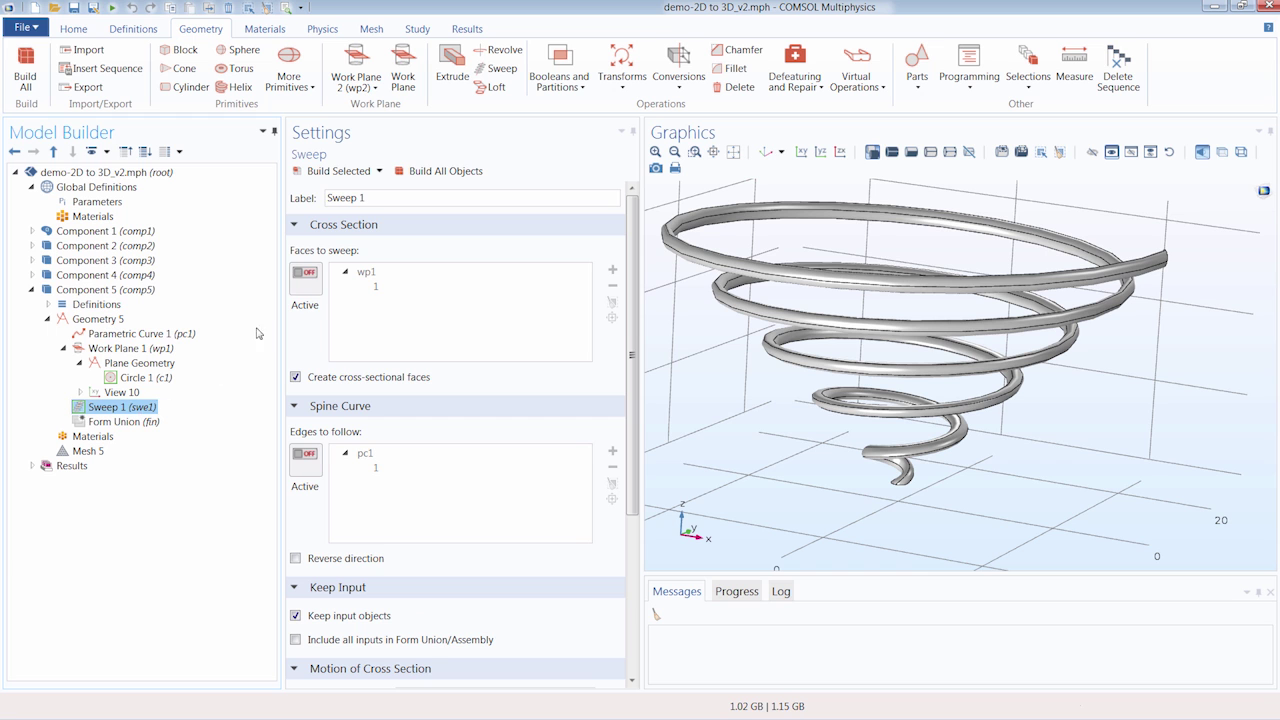
left_click_drag(832, 476, 905, 390)
middle_click_drag(905, 390, 837, 303)
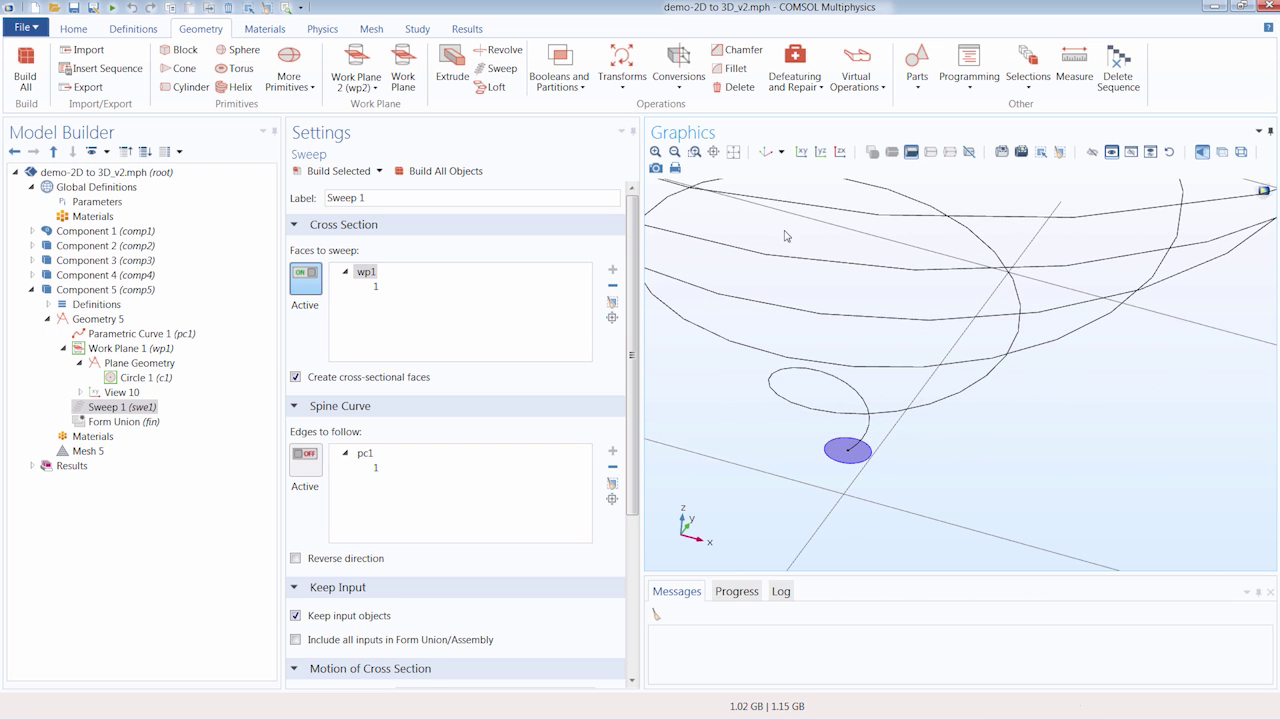
left_click(766, 152)
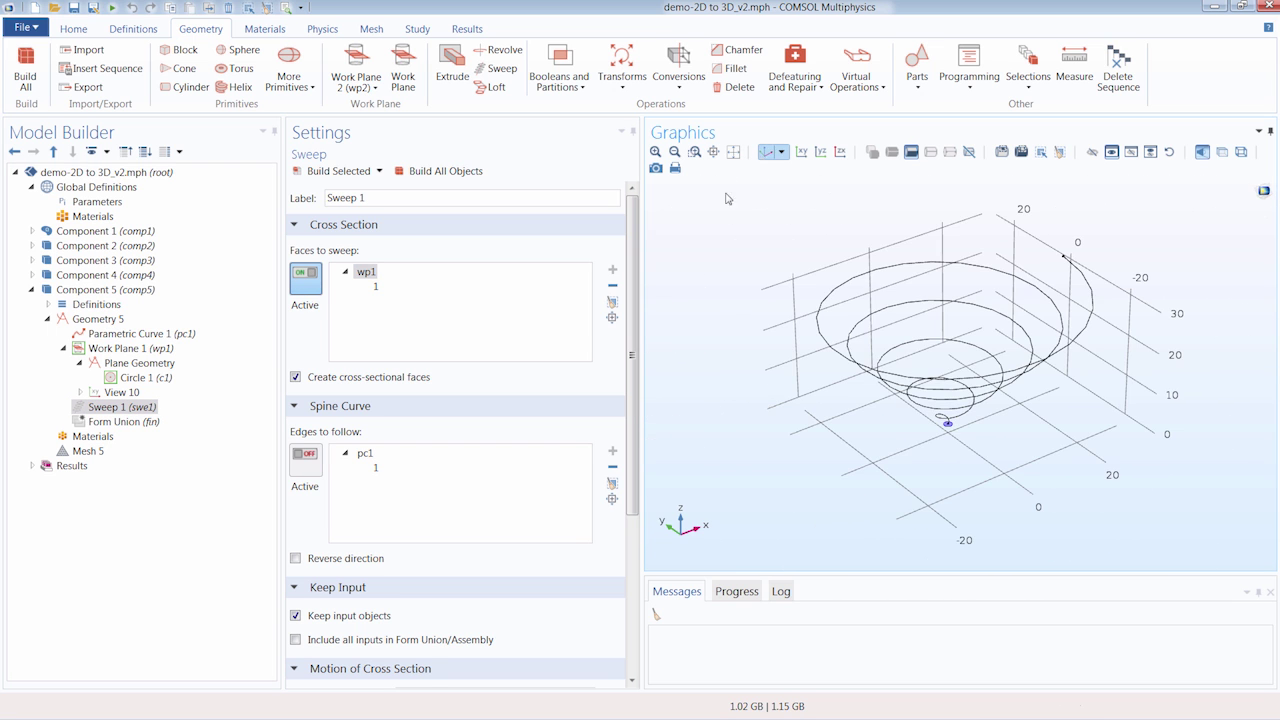
left_click(298, 466)
middle_click_drag(913, 440, 816, 459)
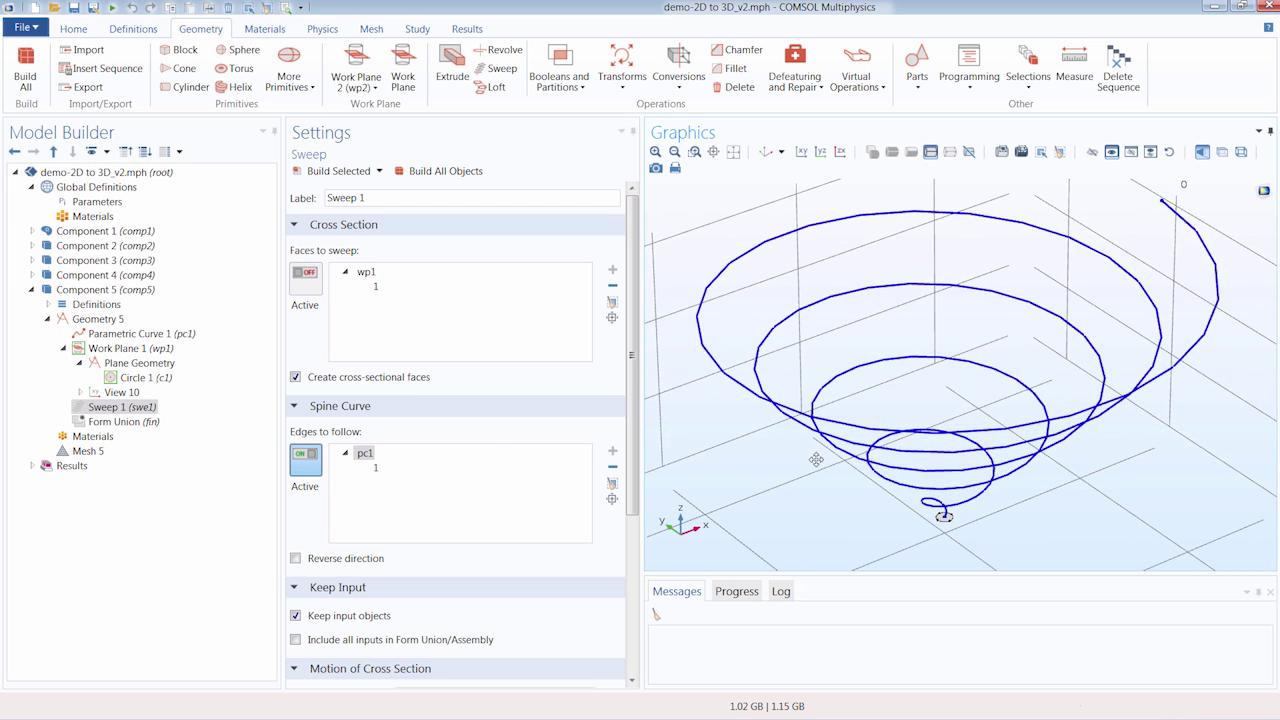
left_click(486, 172)
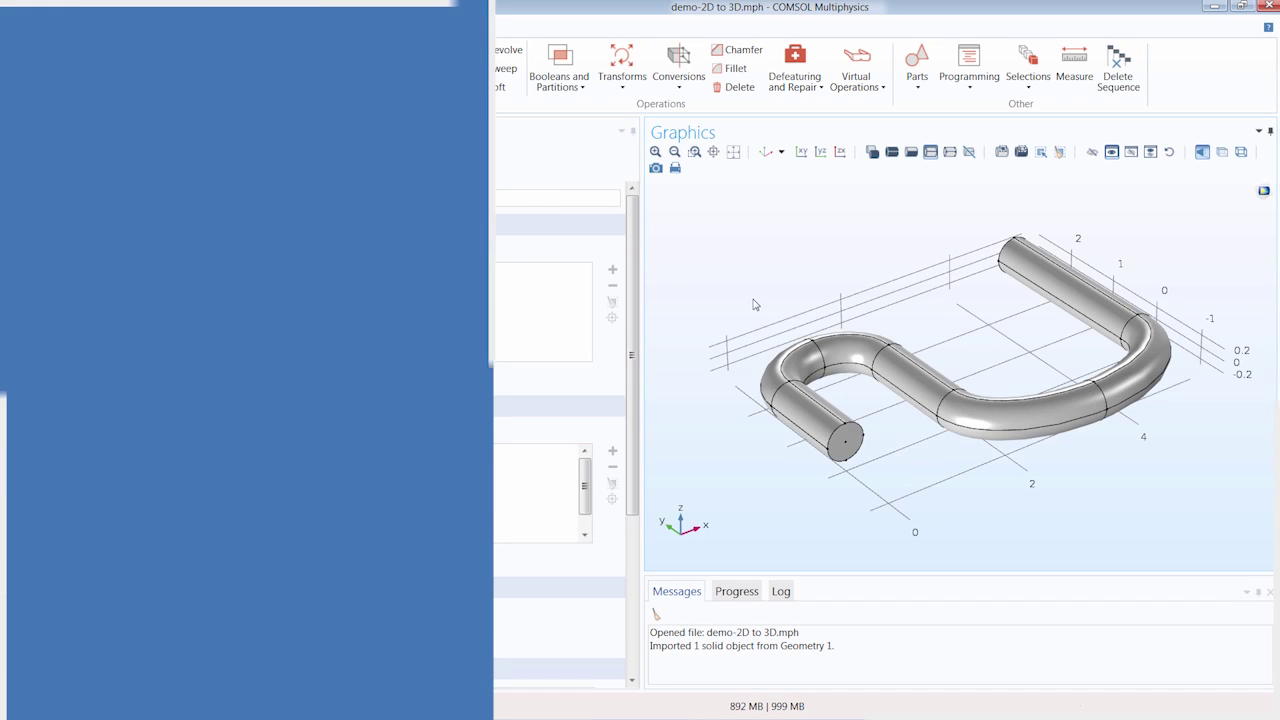
left_click_drag(751, 303, 728, 286)
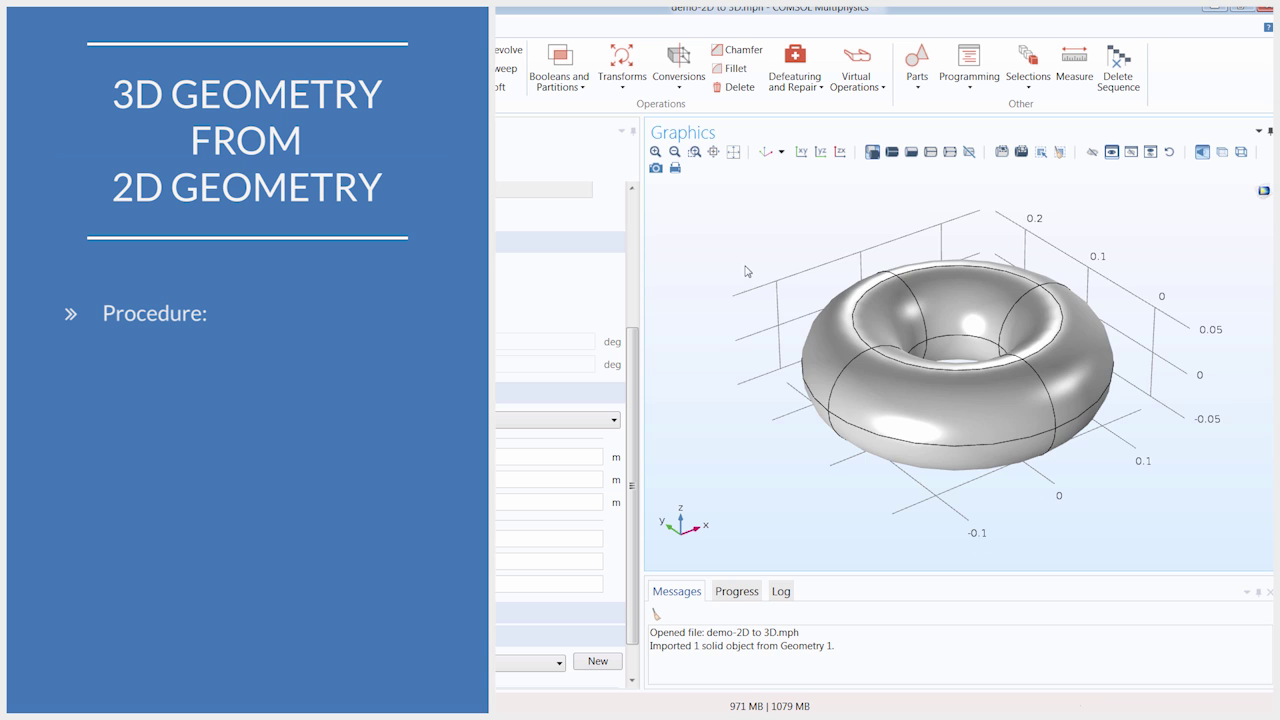
mouse_move(745, 271)
left_mouse_down()
mouse_move(740, 347)
mouse_move(746, 277)
left_mouse_up()
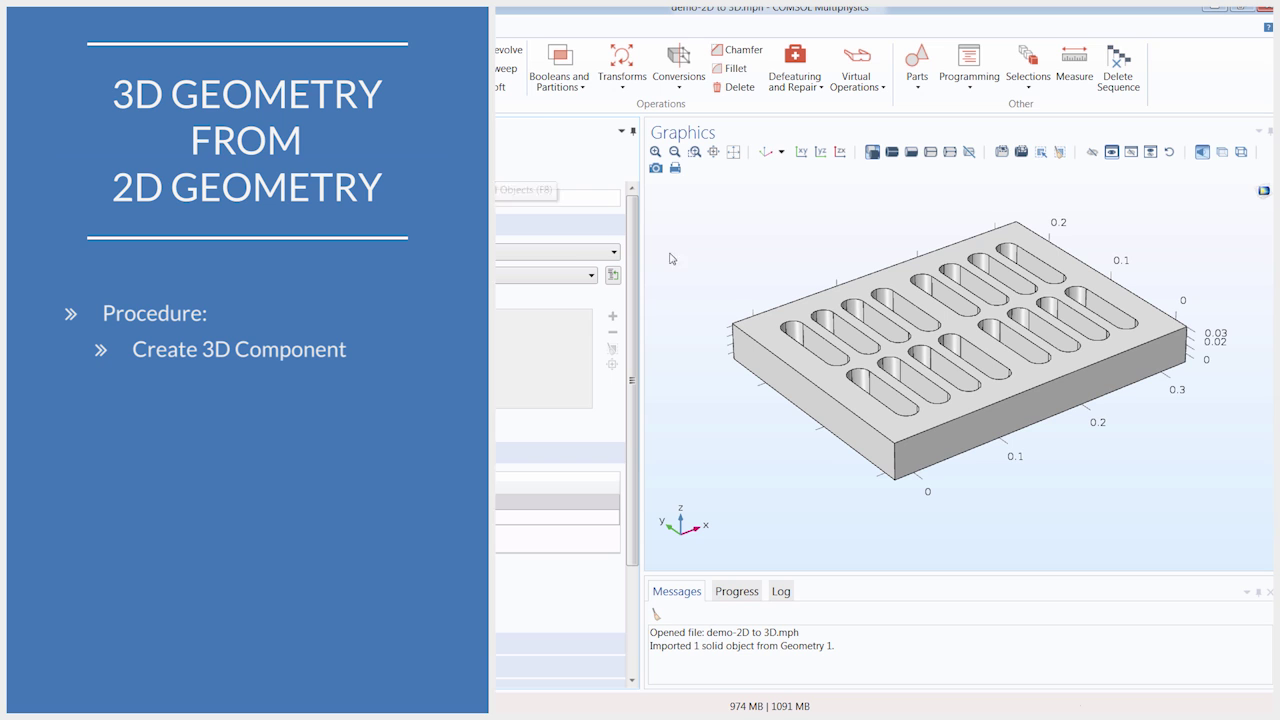
left_click_drag(731, 286, 871, 430)
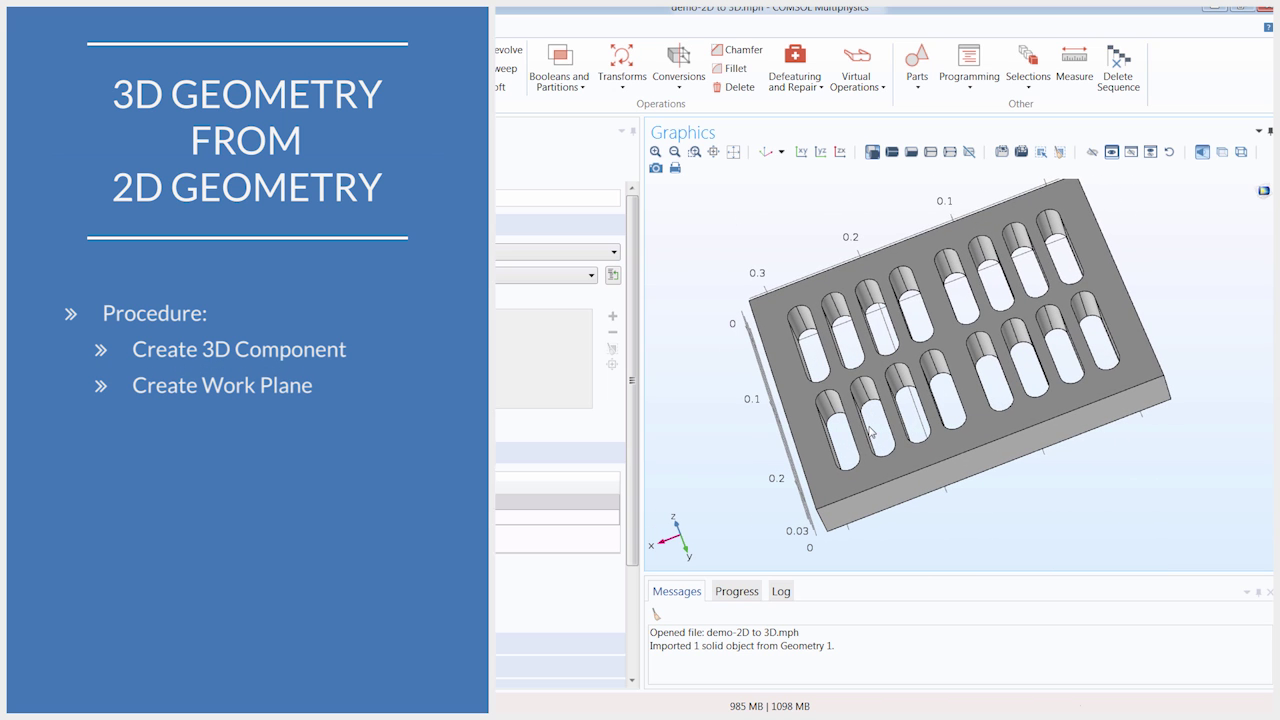